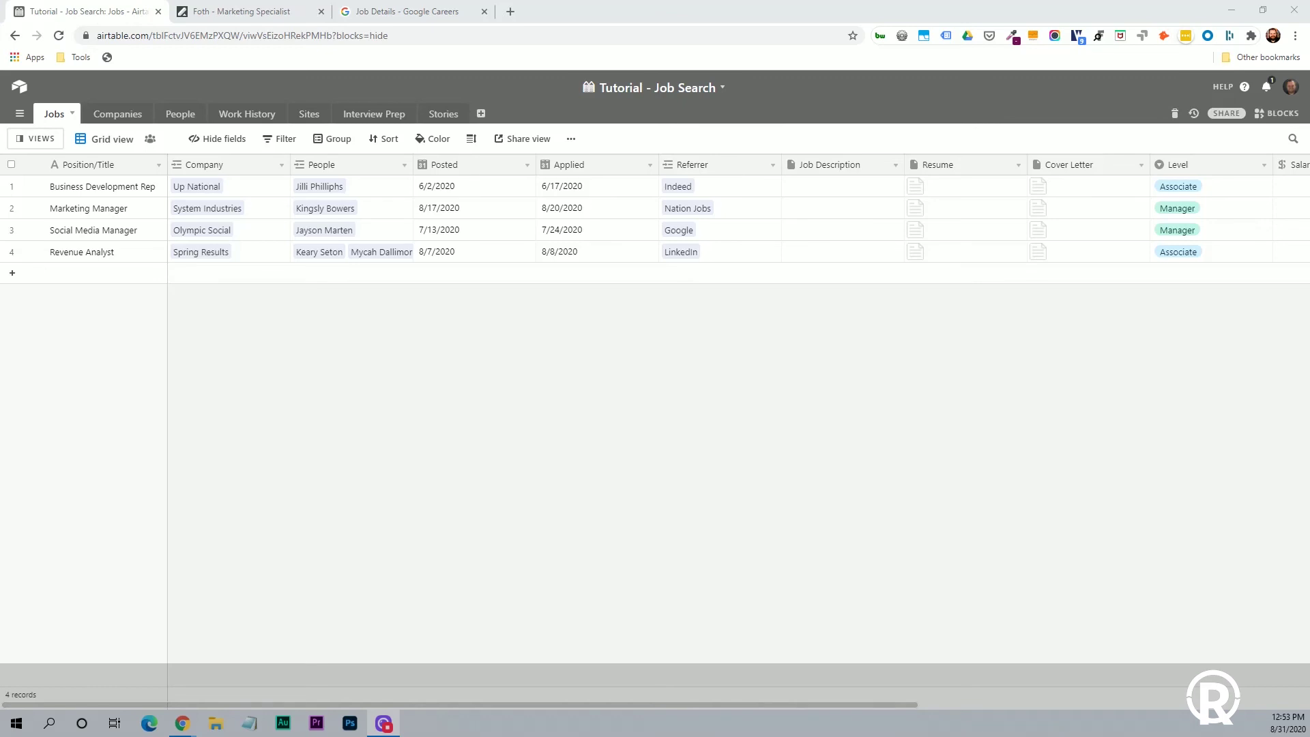
# Reopen the Tutorial - Job Search base and look over the Spring Results company record.
pyautogui.click(19, 85)
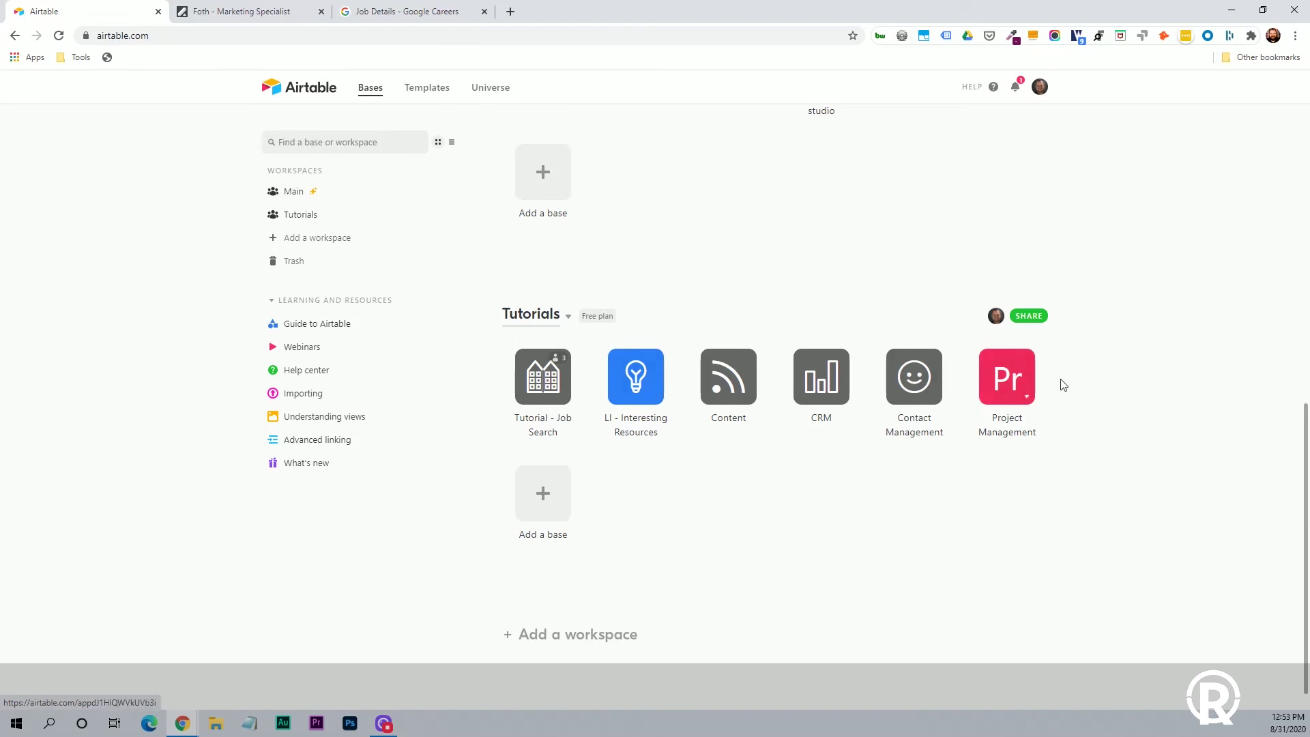
pyautogui.click(546, 393)
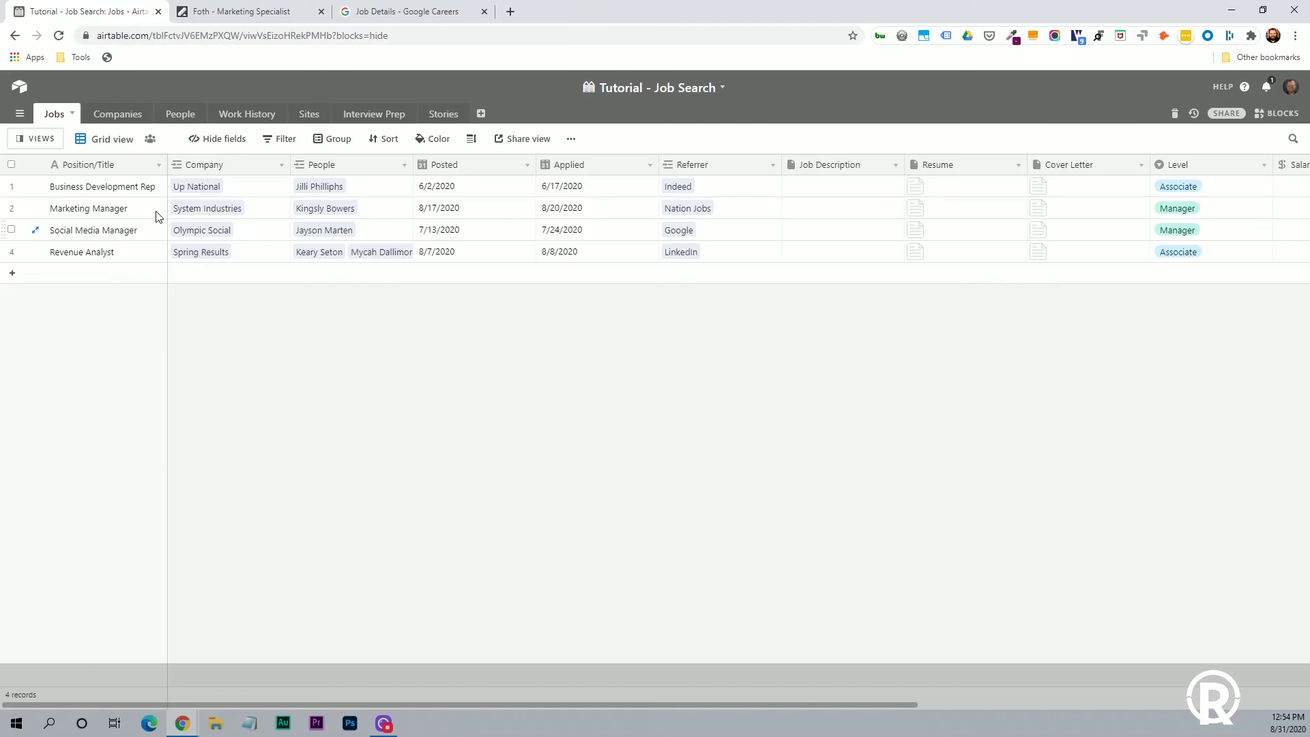
pyautogui.click(122, 117)
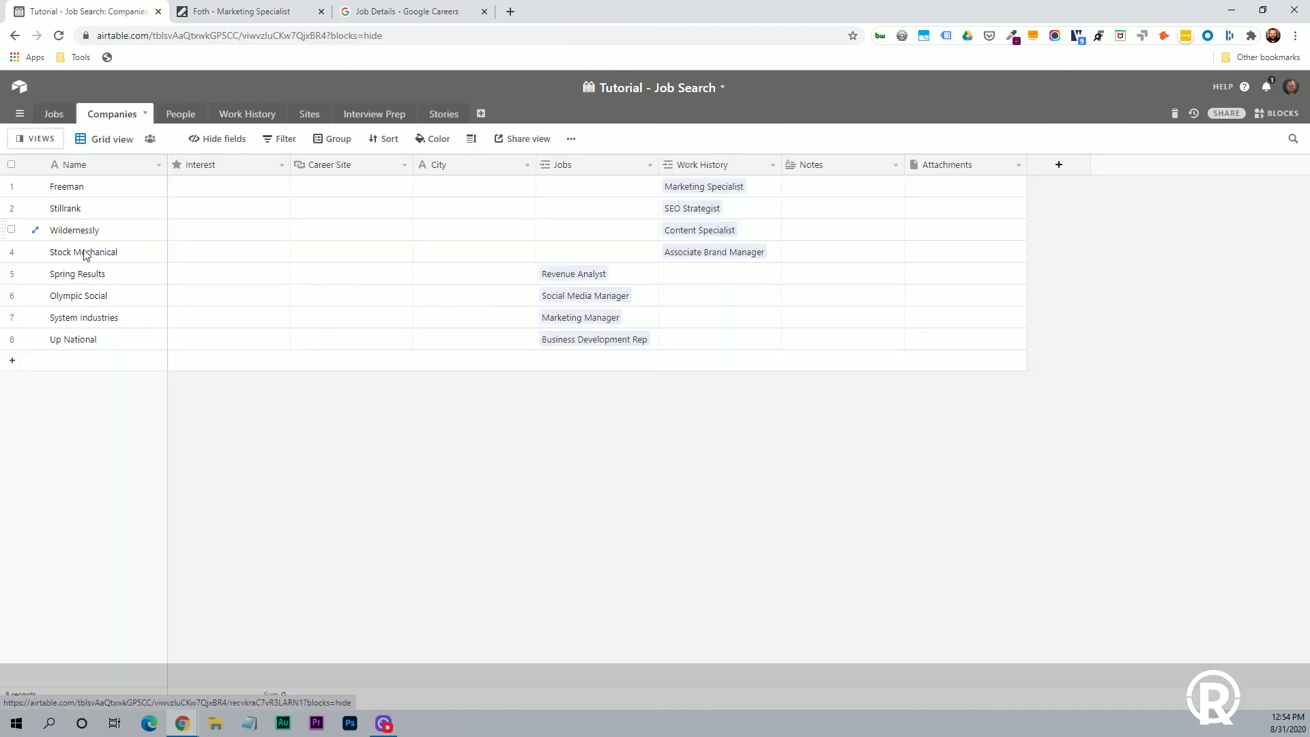
pyautogui.click(76, 281)
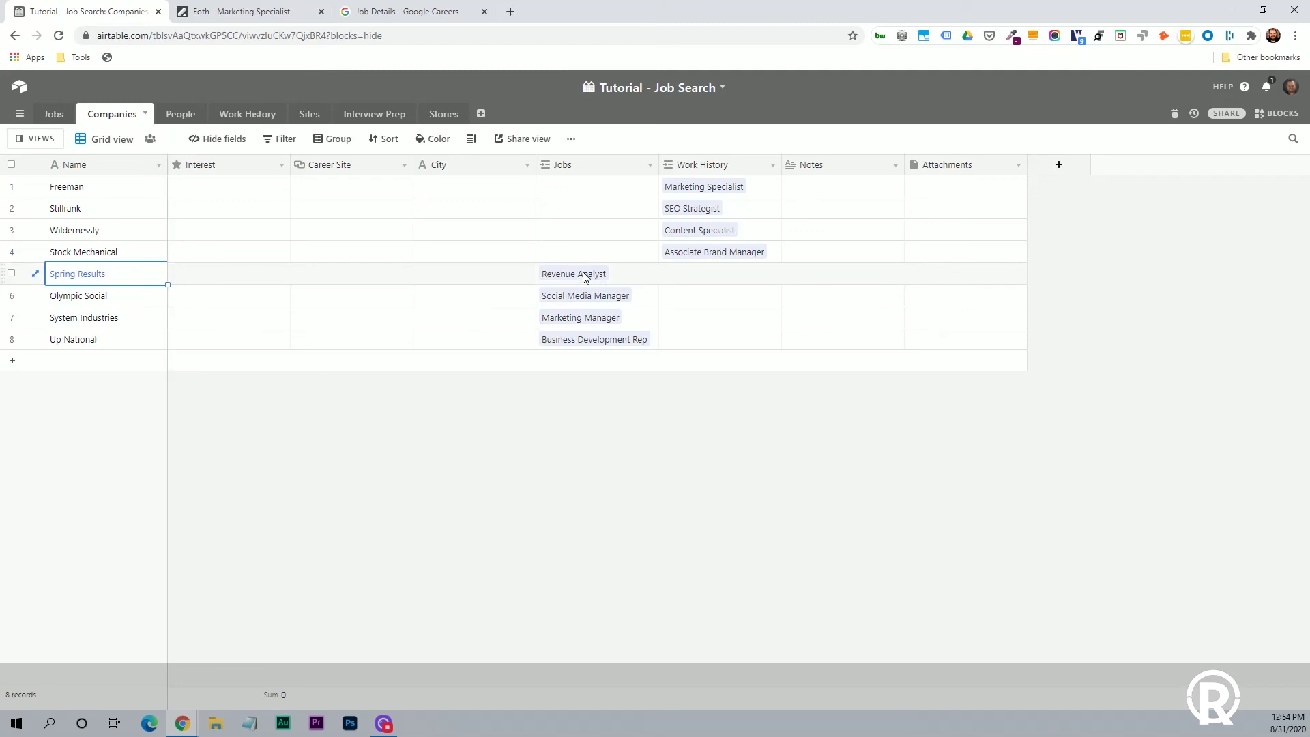
pyautogui.click(56, 117)
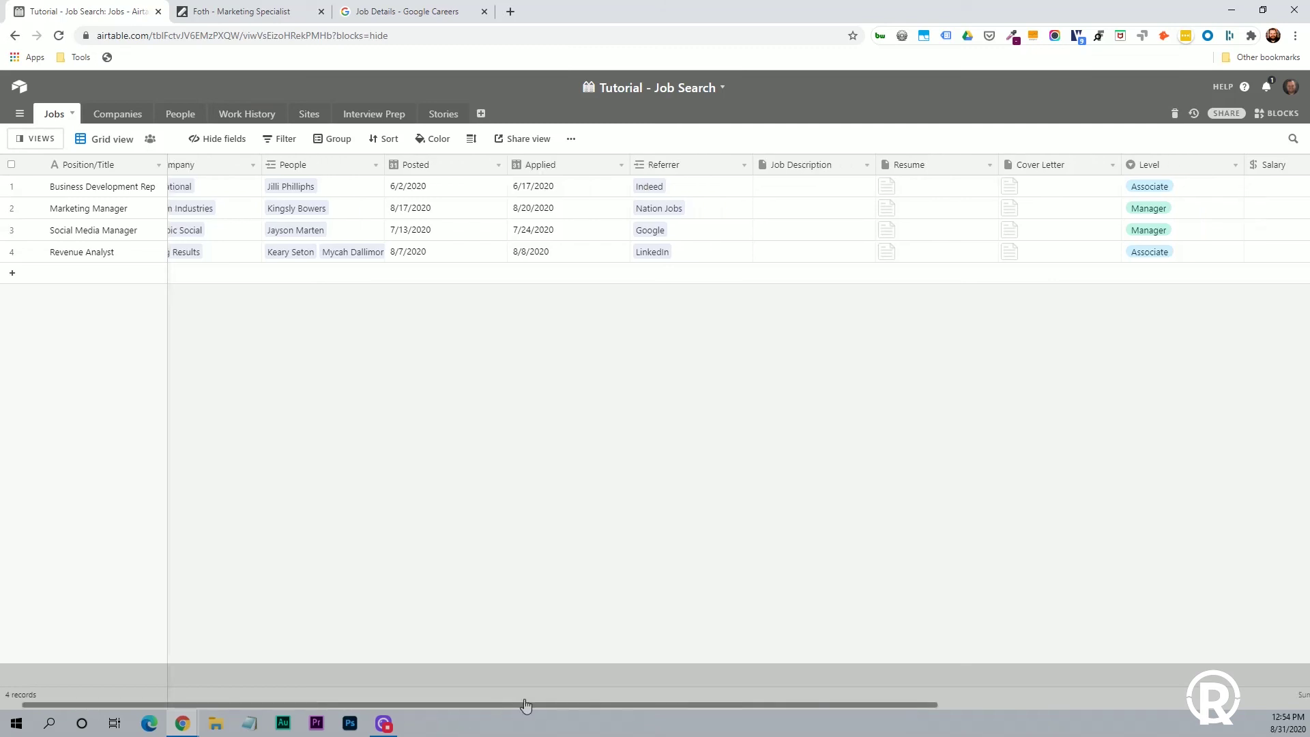
# Try adding a new field to Jobs, then delete the unused Field 15 column.
pyautogui.moveTo(542, 702); pyautogui.dragTo(1009, 706)
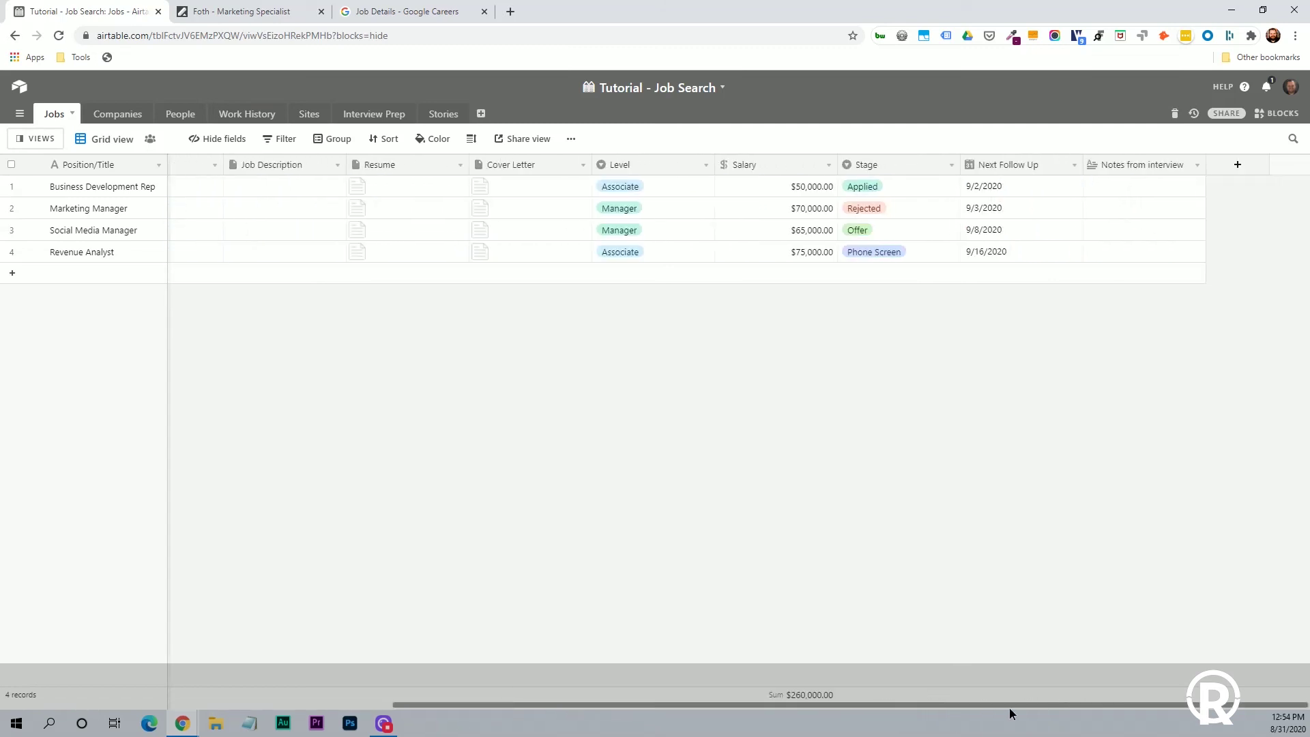
pyautogui.click(1246, 170)
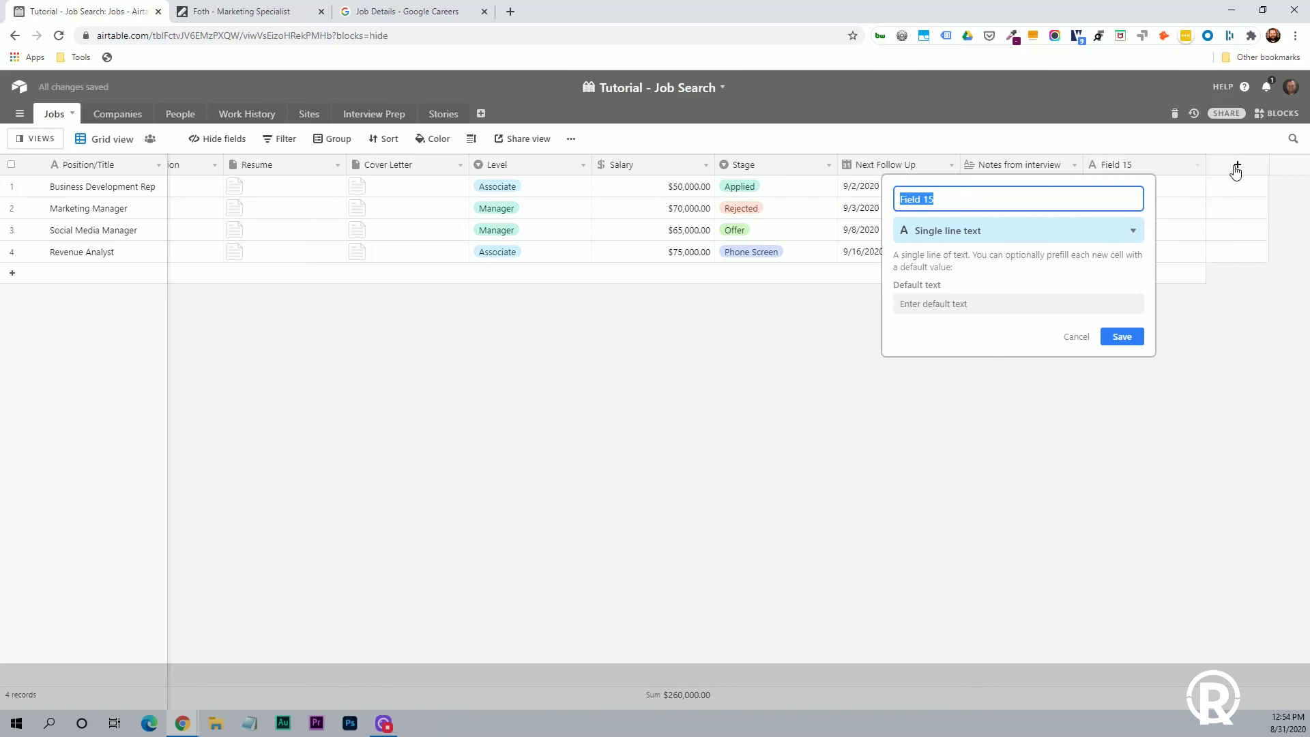
pyautogui.click(1107, 232)
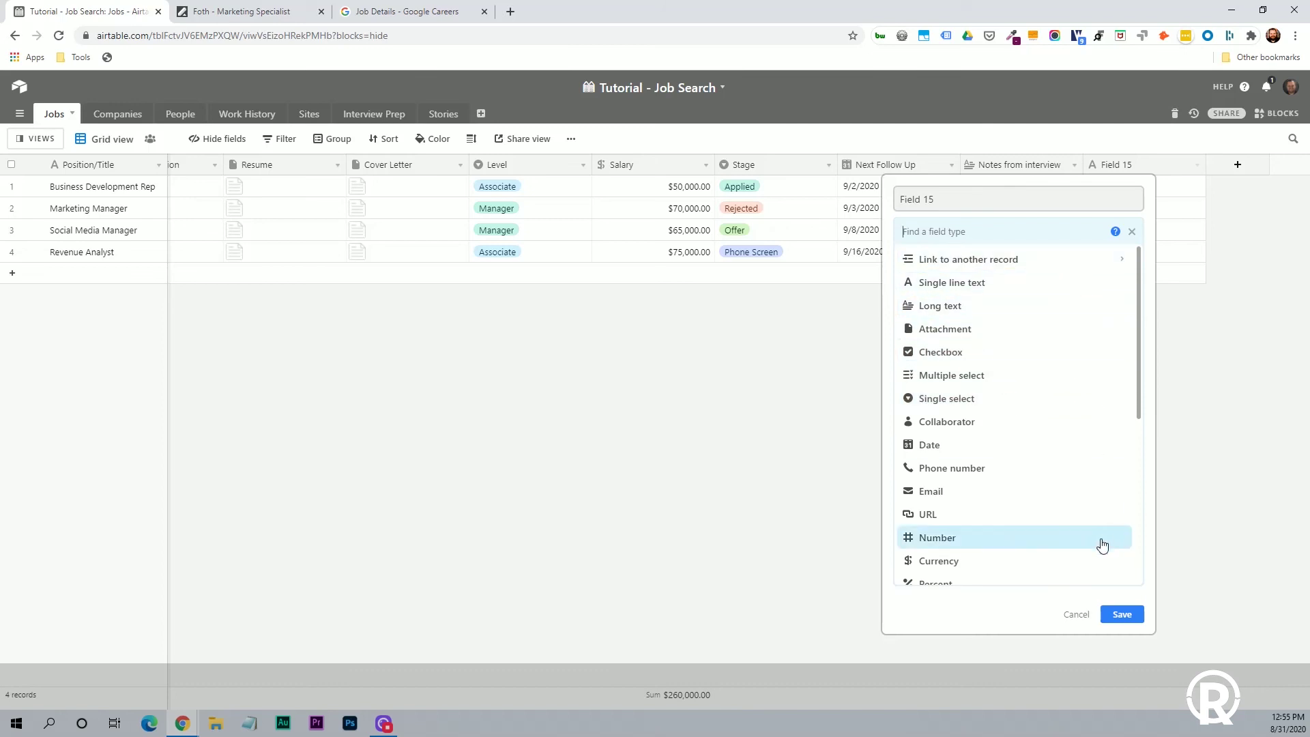
pyautogui.click(1076, 614)
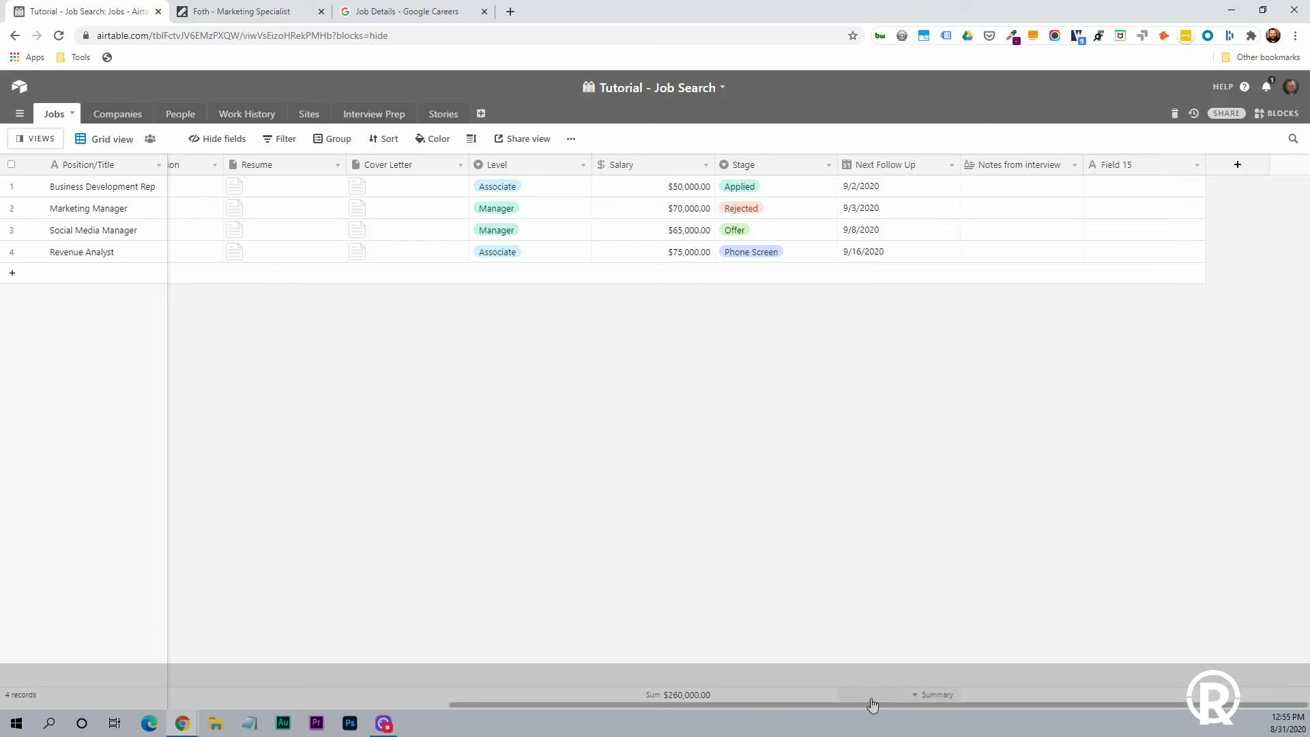
pyautogui.click(1197, 165)
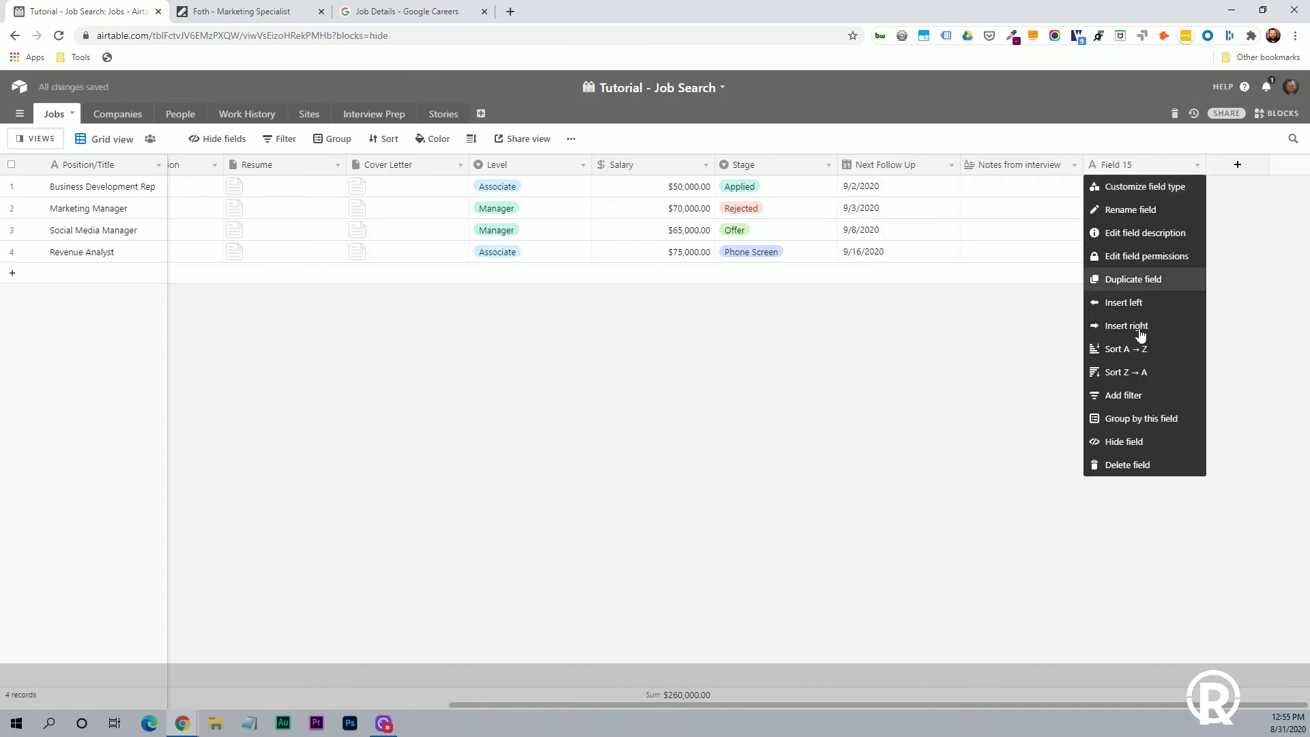
pyautogui.click(1116, 464)
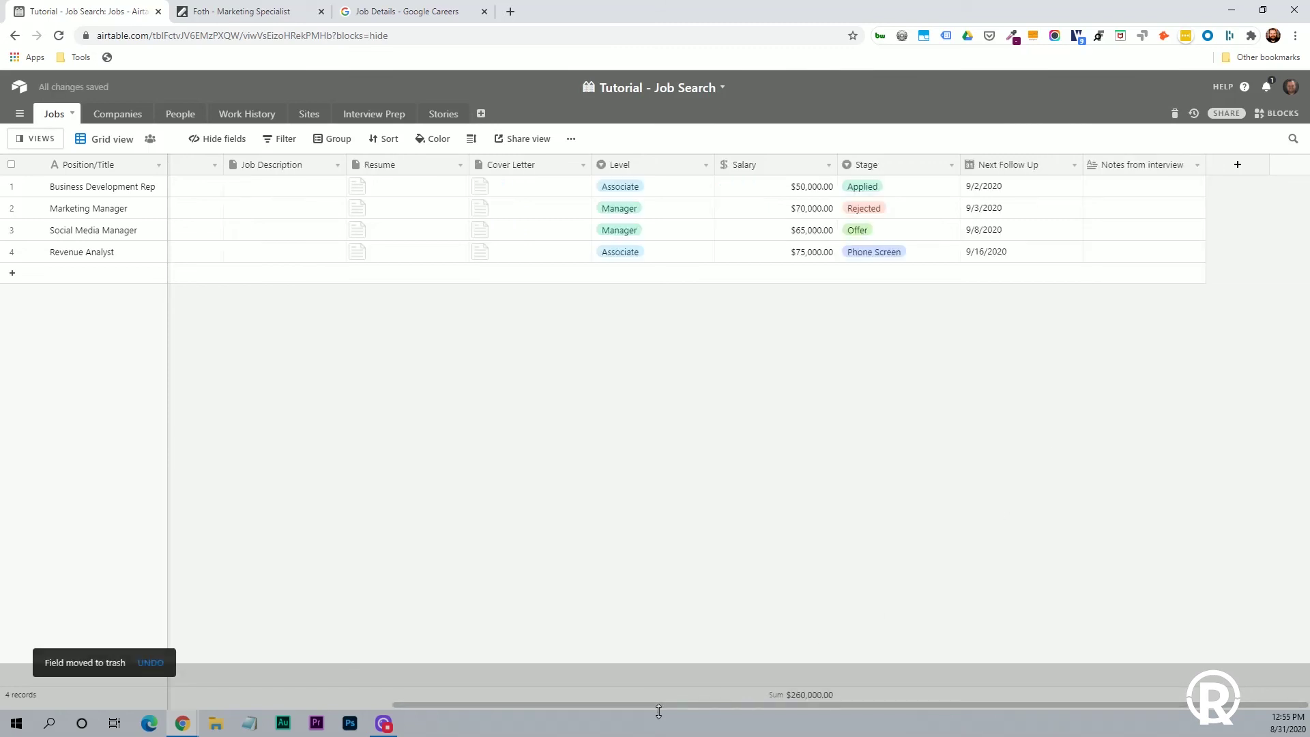
pyautogui.moveTo(655, 703); pyautogui.dragTo(257, 683)
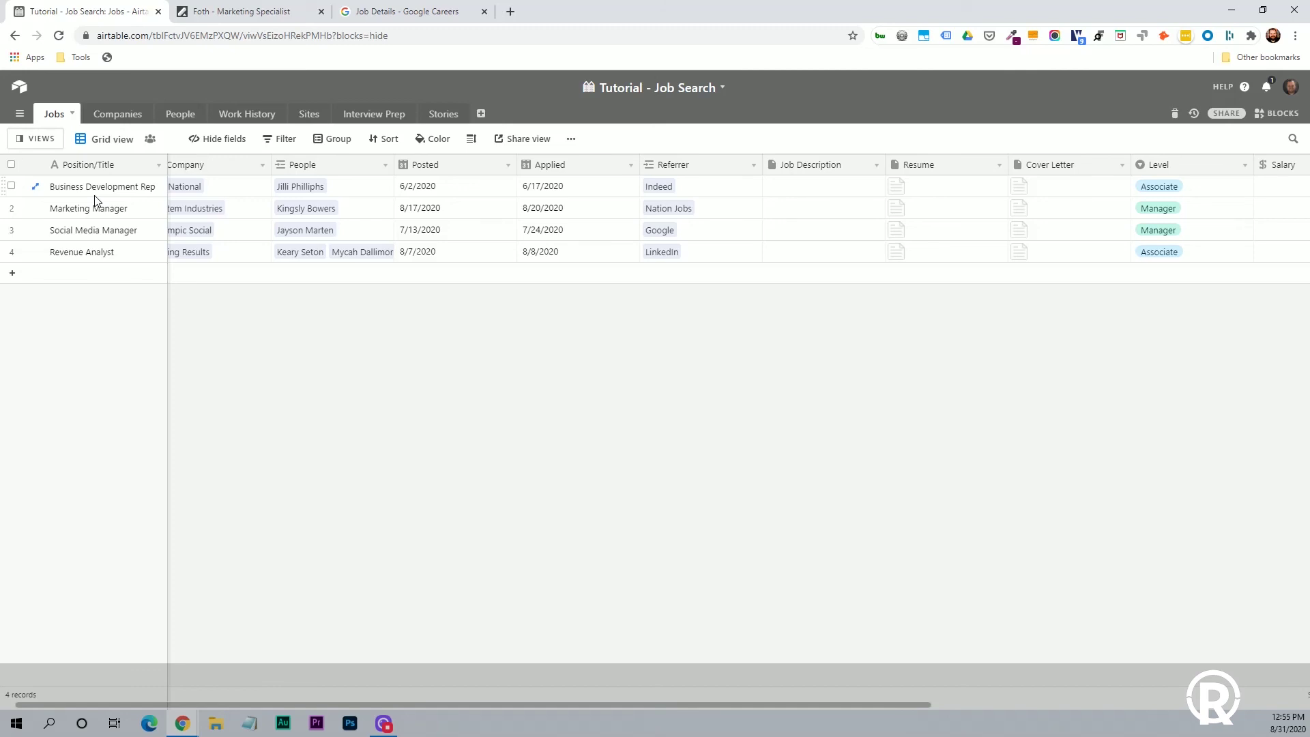
# Copy the Marketing Specialist title from the Foth posting into a new Jobs row.
pyautogui.click(257, 15)
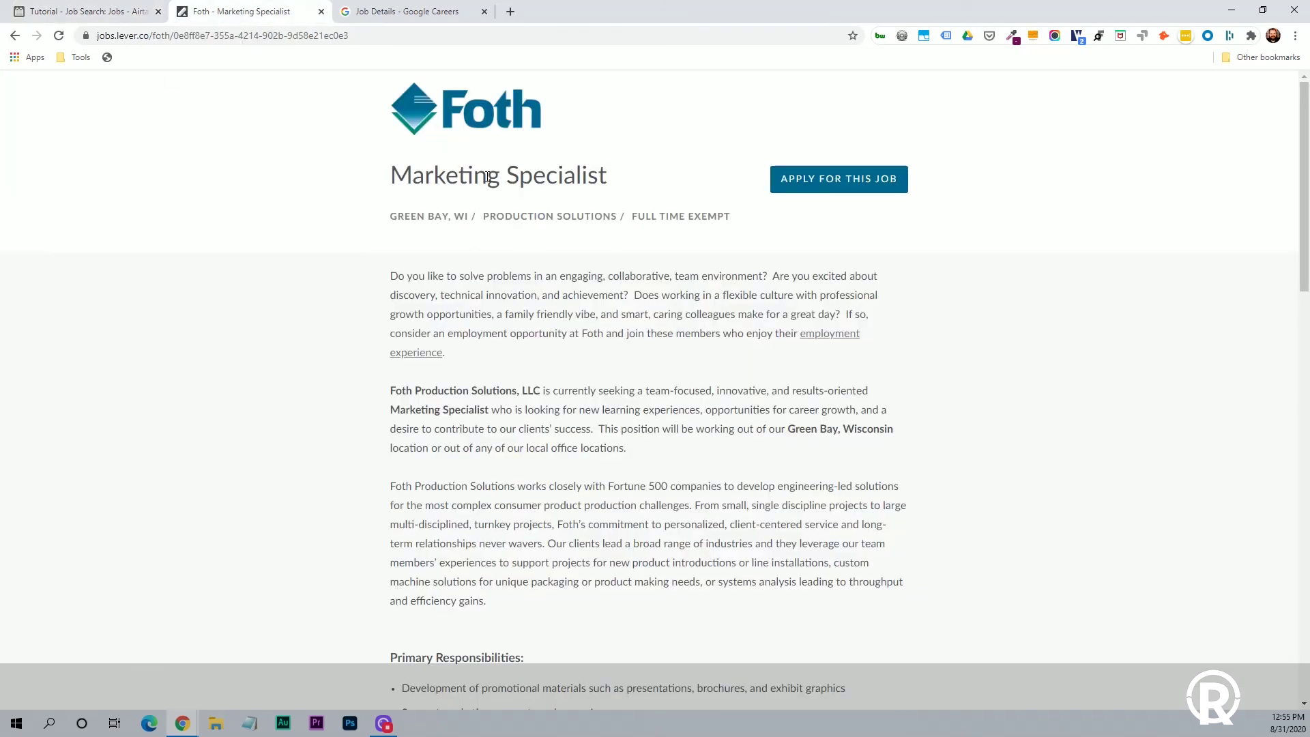
pyautogui.tripleClick(487, 176)
pyautogui.hotkey('ctrl', 'c')
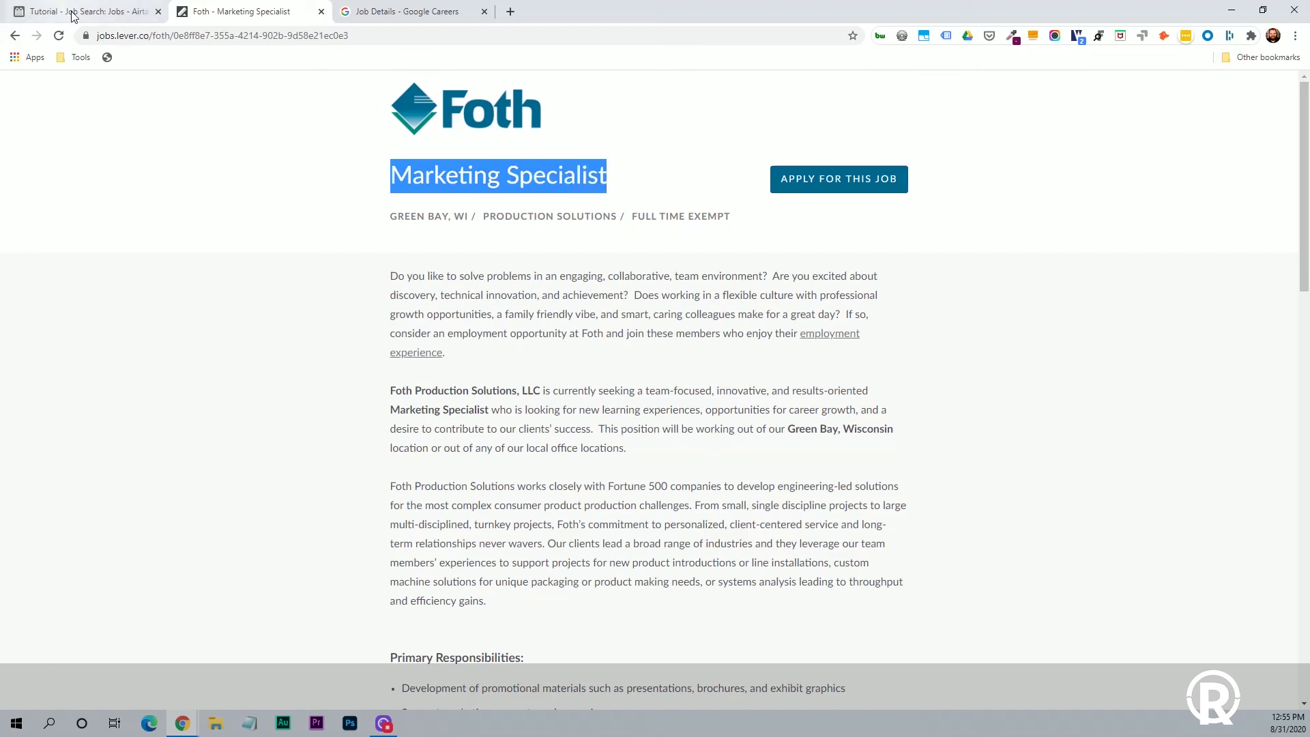
pyautogui.click(82, 12)
pyautogui.click(80, 273)
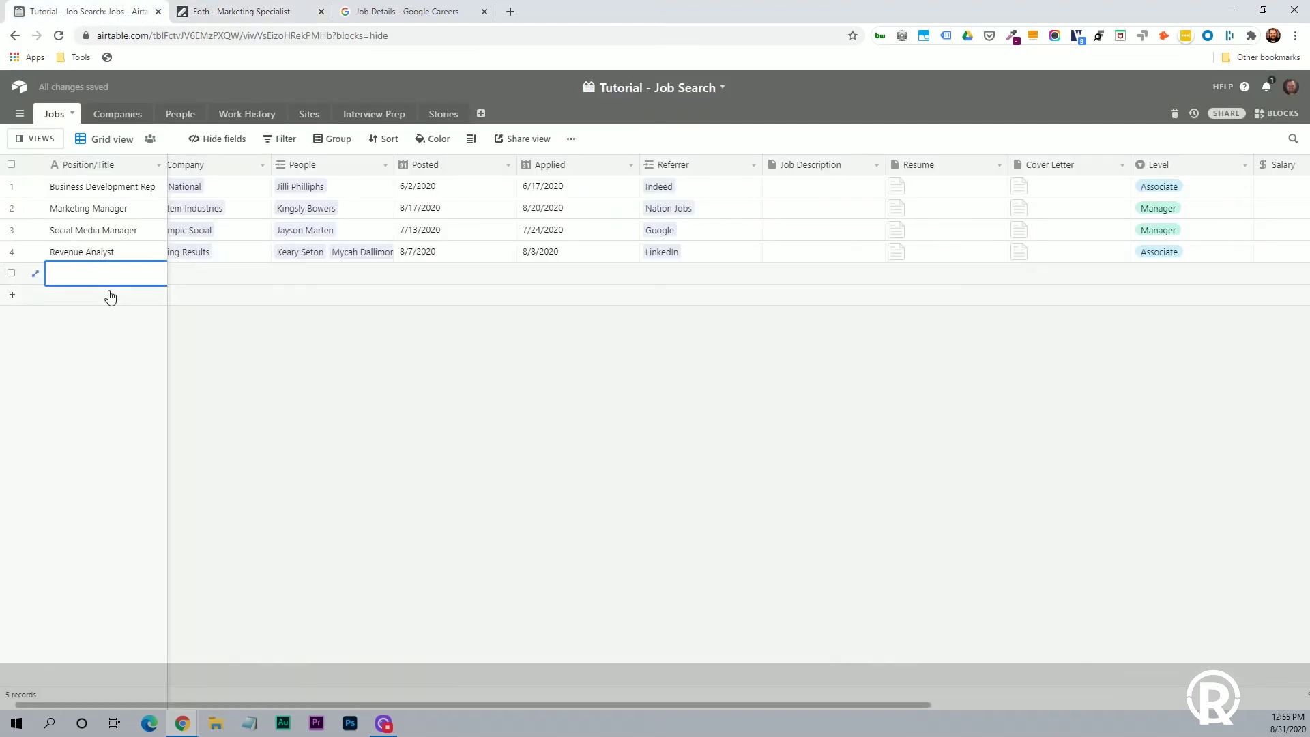
pyautogui.hotkey('ctrl', 'v')
pyautogui.press('Return')
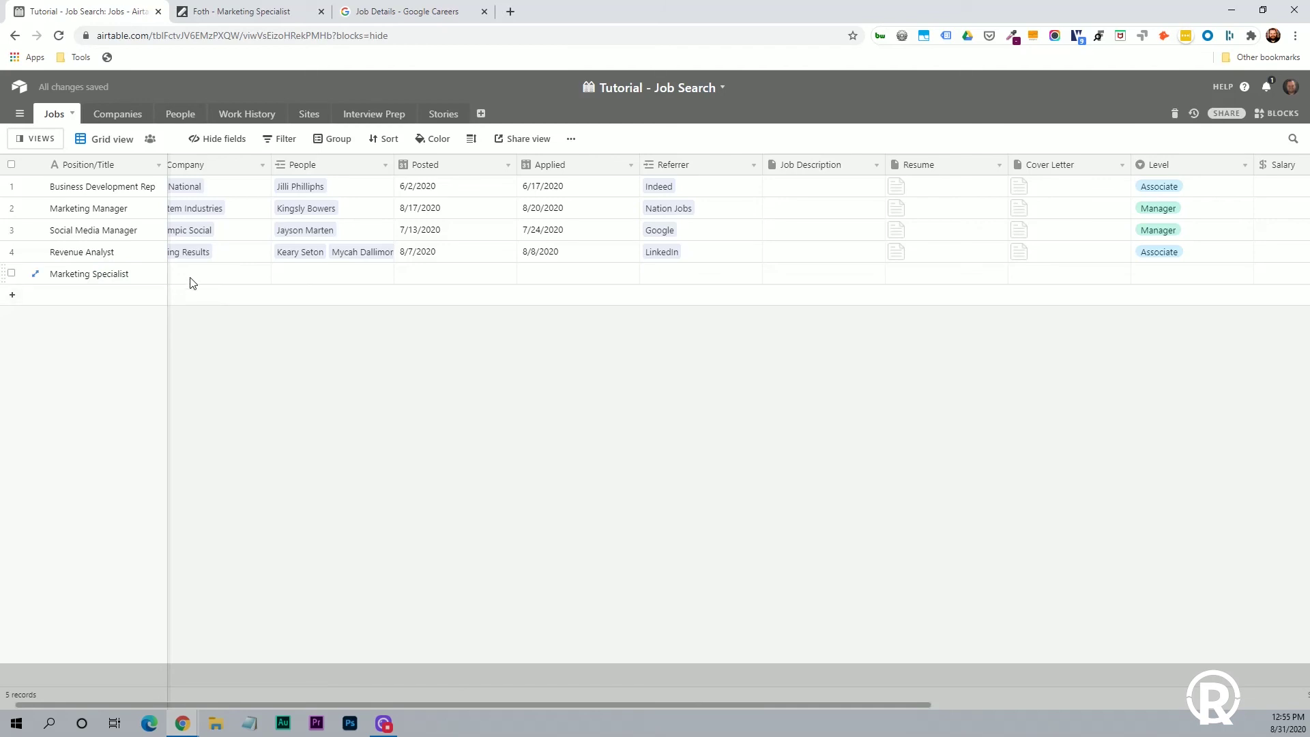
# Link the new job's Company to a newly created Foth record and verify it under Companies.
pyautogui.click(193, 276)
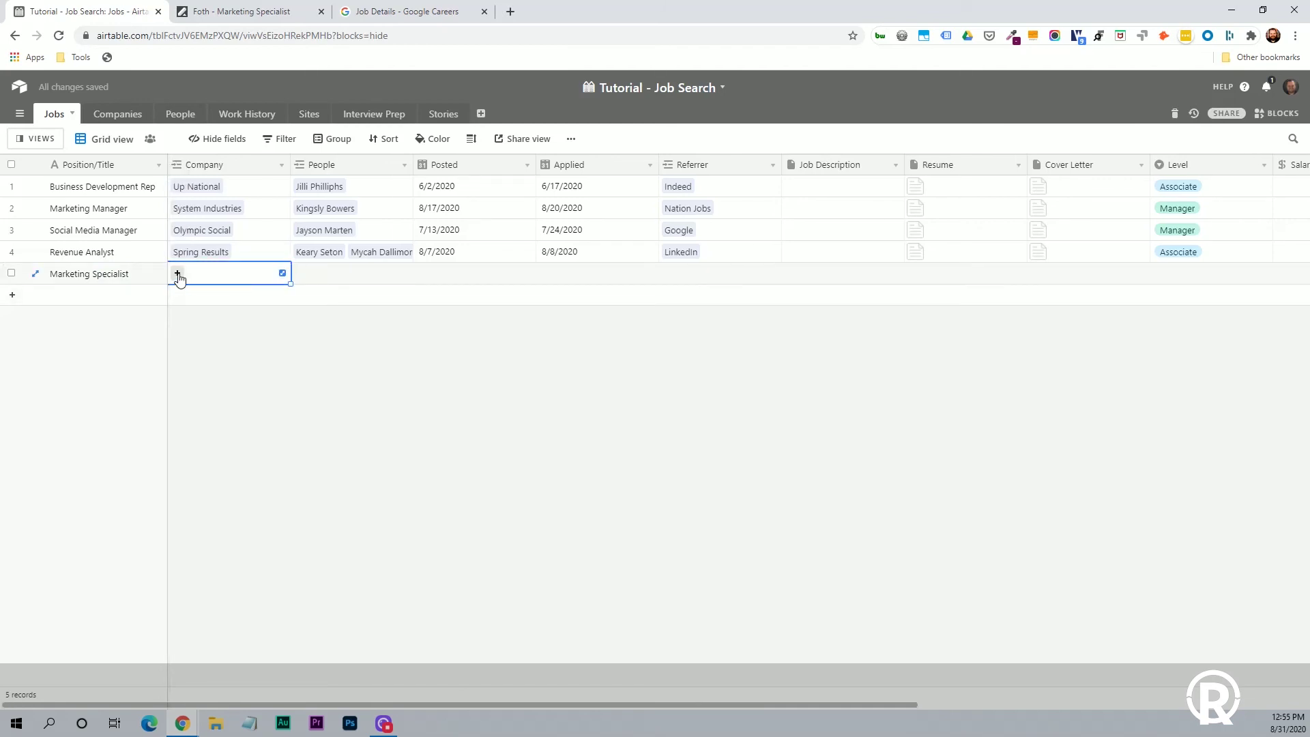
pyautogui.click(178, 273)
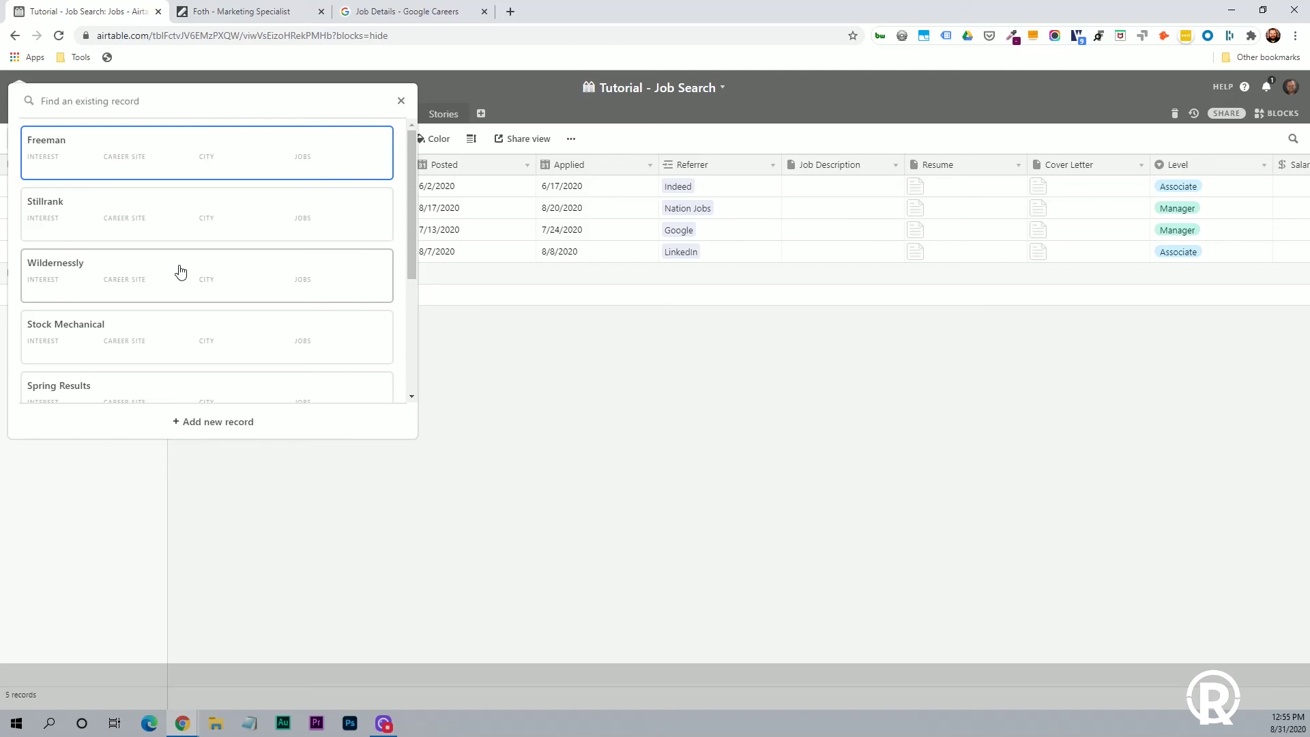
pyautogui.write('spr')
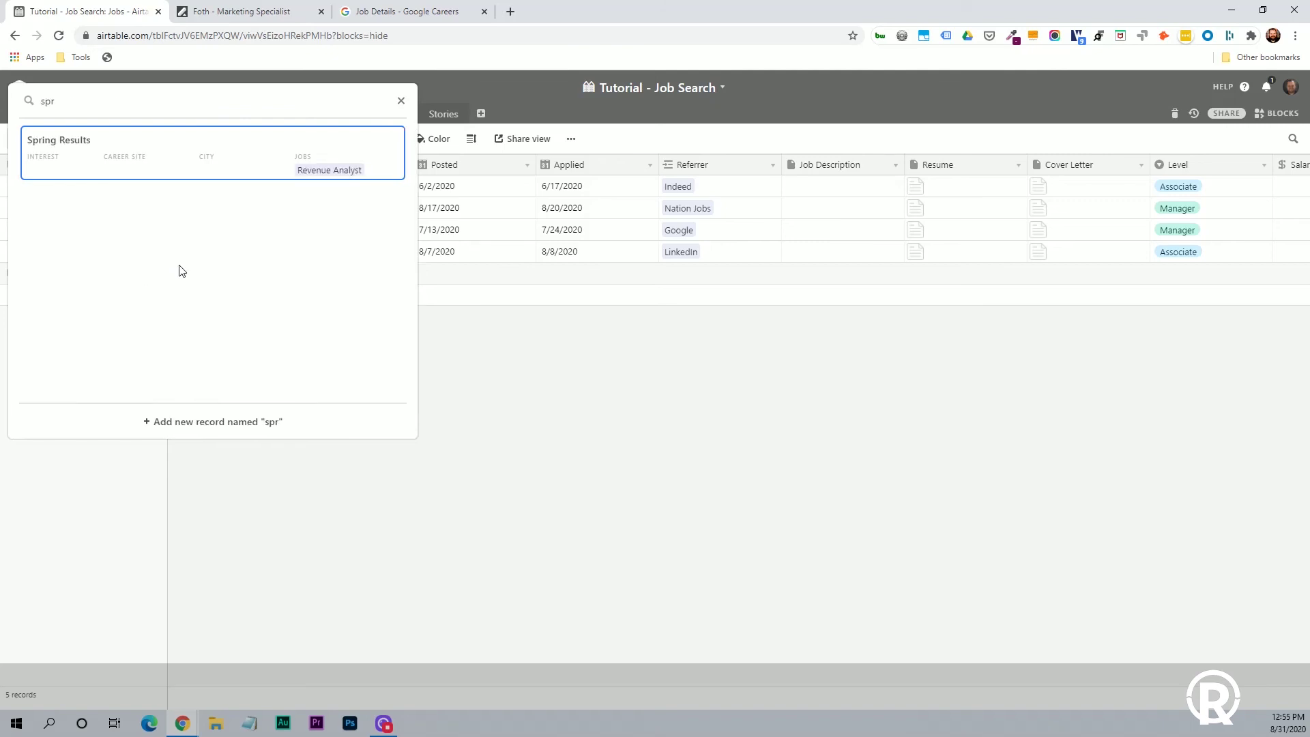
pyautogui.press('BackSpace')
pyautogui.press('BackSpace')
pyautogui.press('BackSpace')
pyautogui.write('Fo')
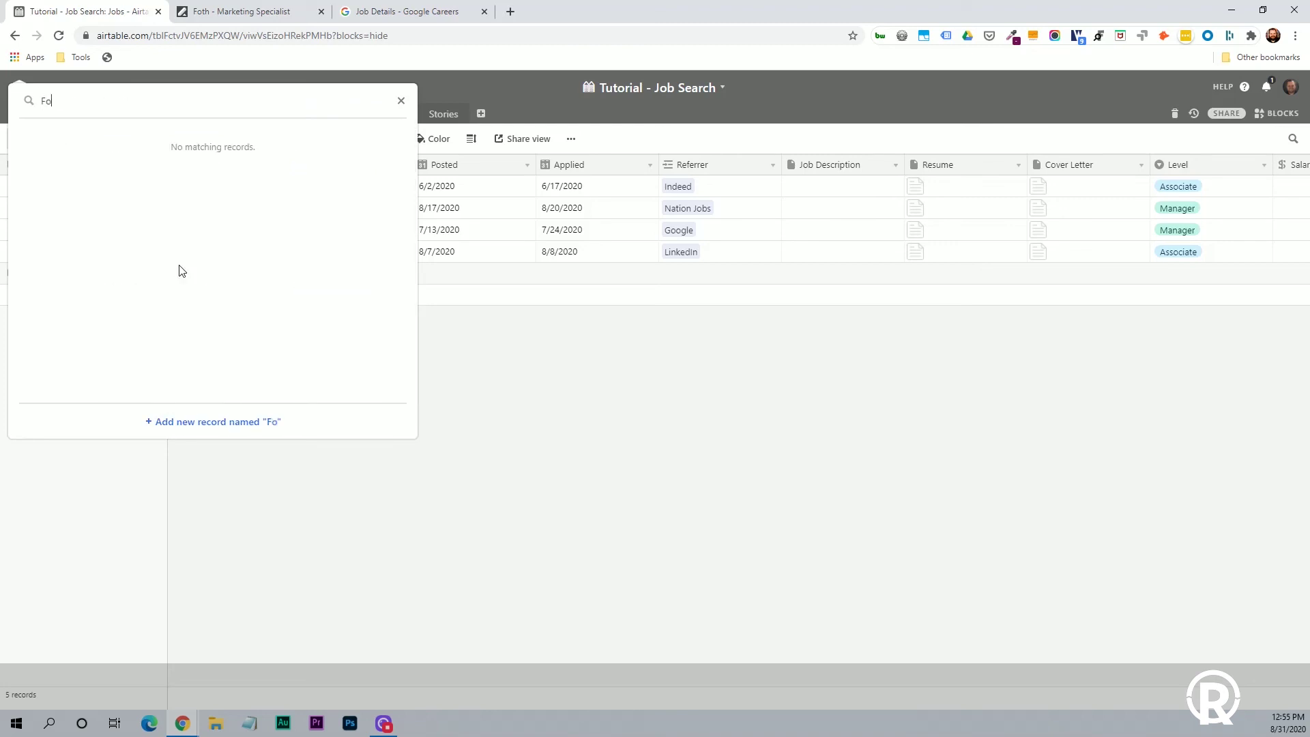
pyautogui.write('th')
pyautogui.click(202, 427)
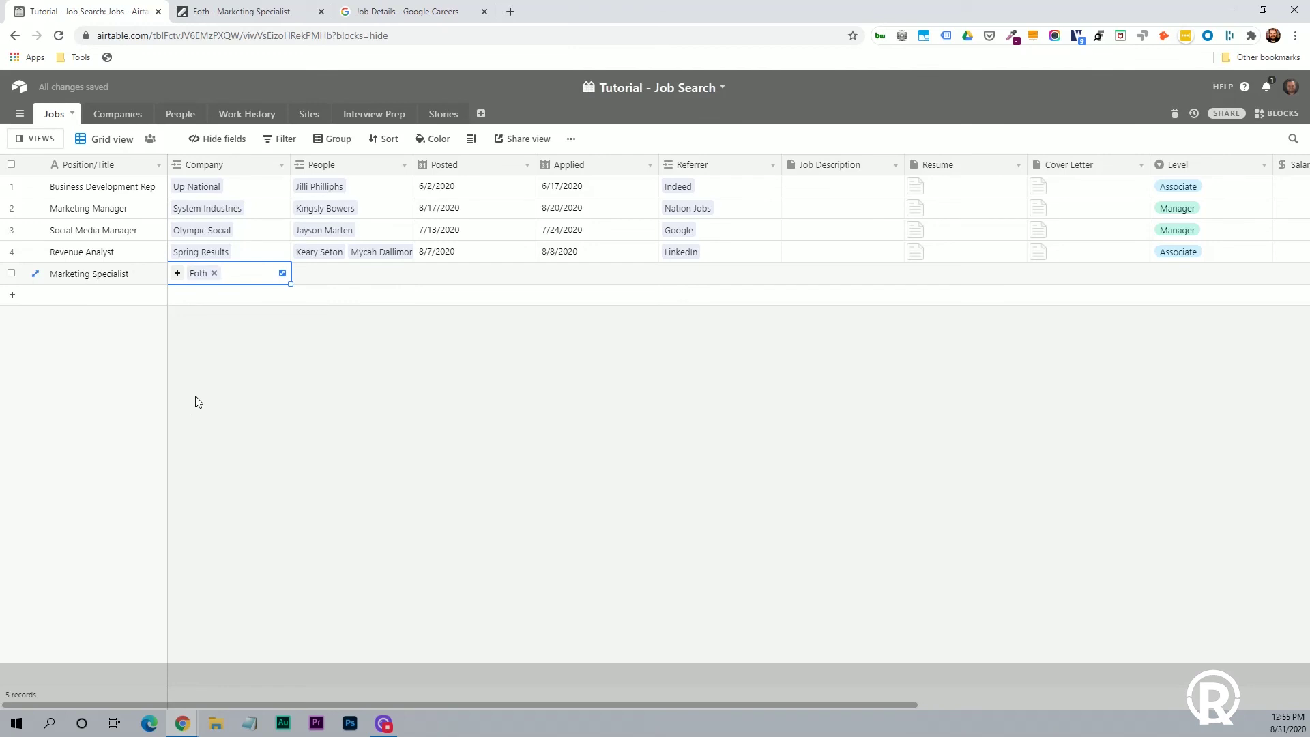
pyautogui.click(195, 320)
pyautogui.click(115, 115)
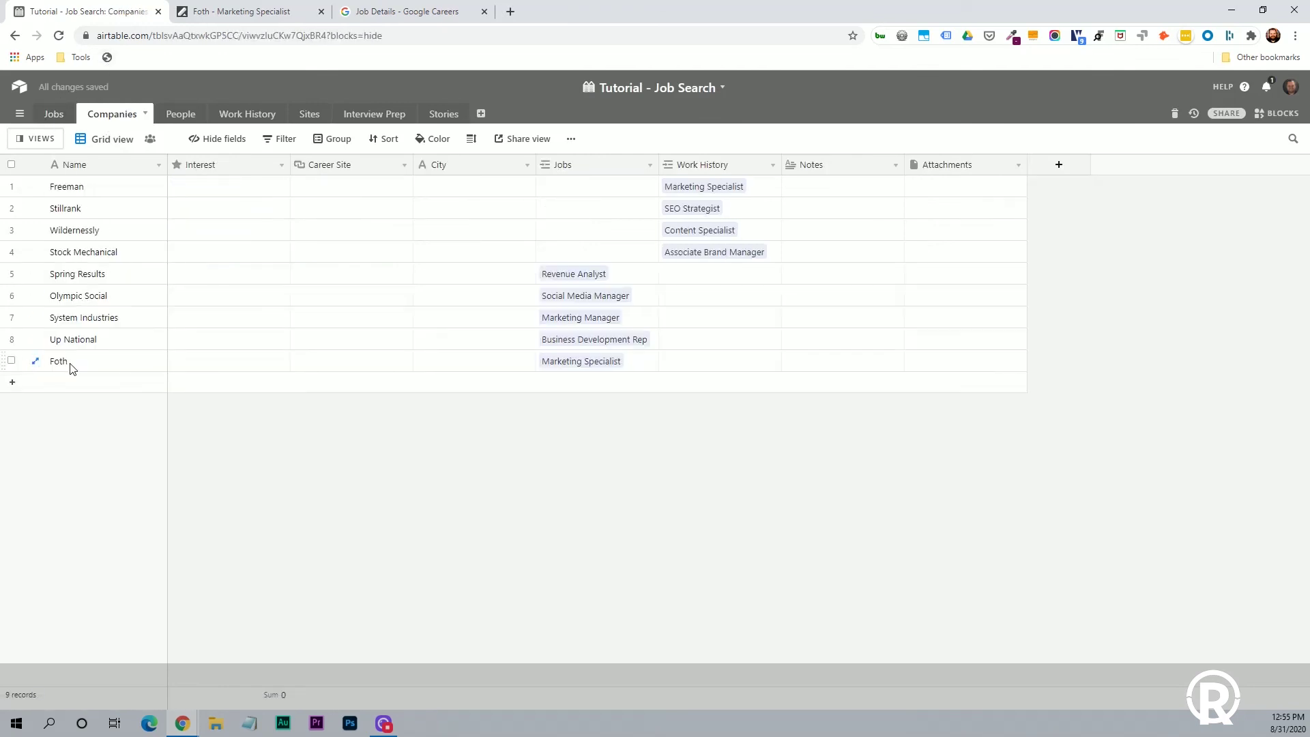
pyautogui.click(56, 120)
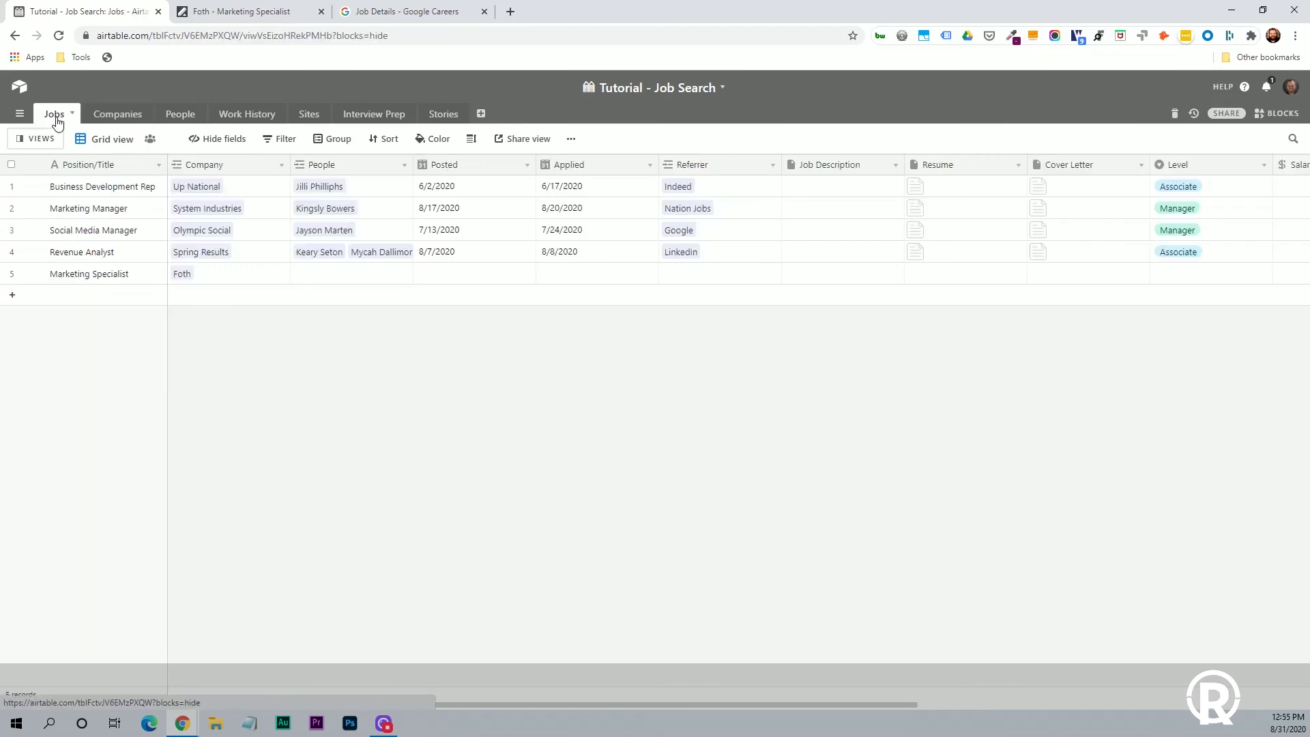
# Link a newly created contact in the Marketing Specialist job's People field.
pyautogui.click(328, 276)
pyautogui.click(300, 274)
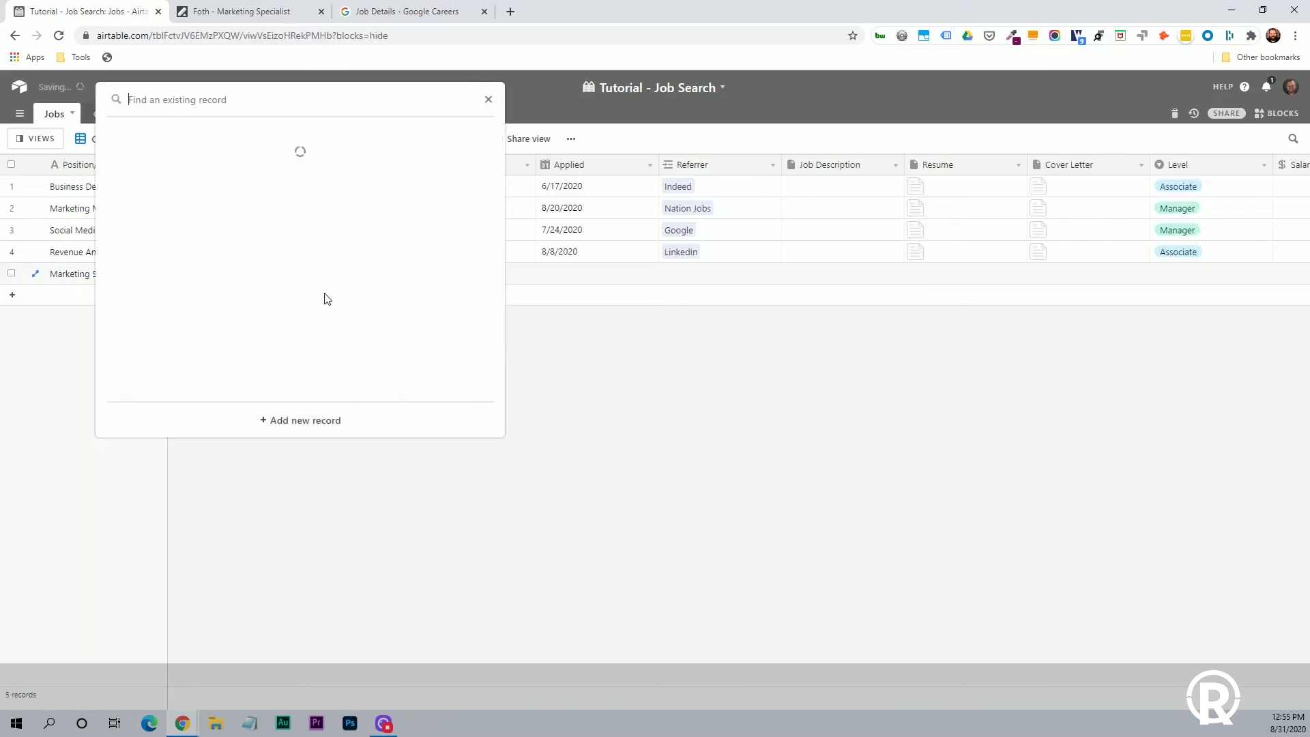
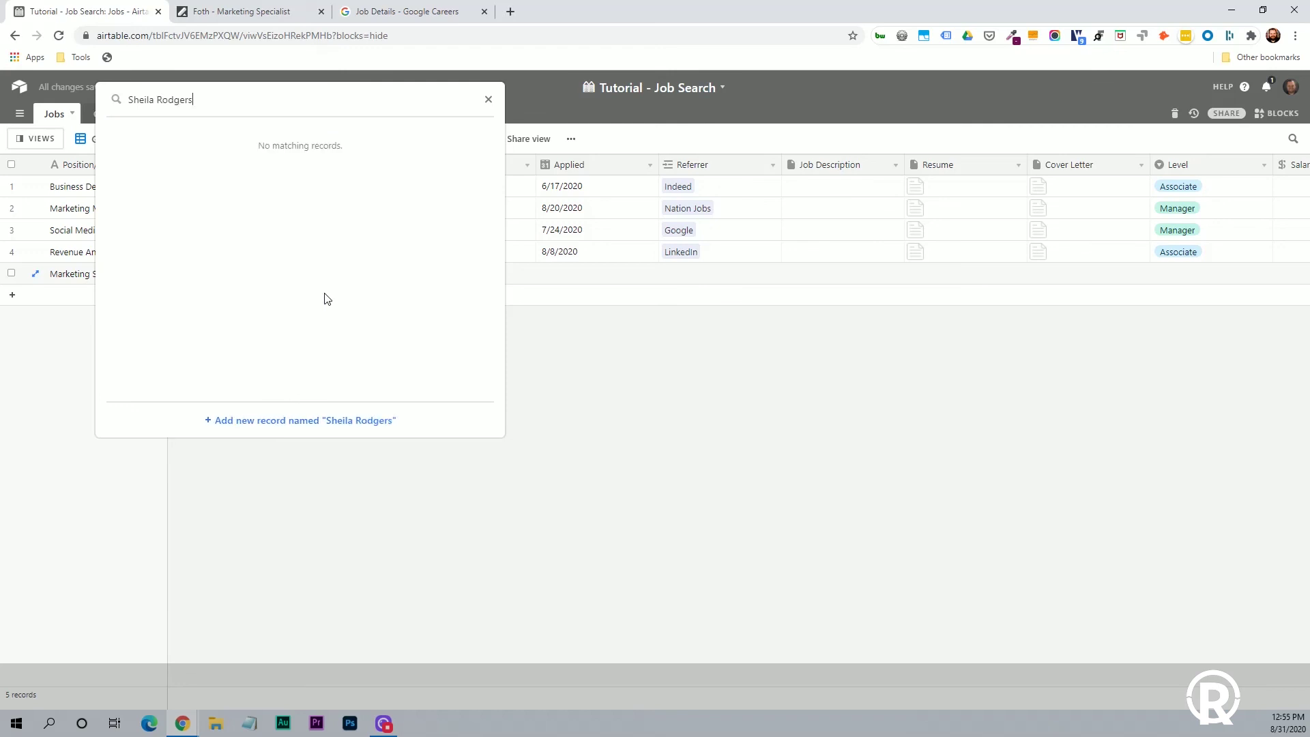
pyautogui.click(301, 421)
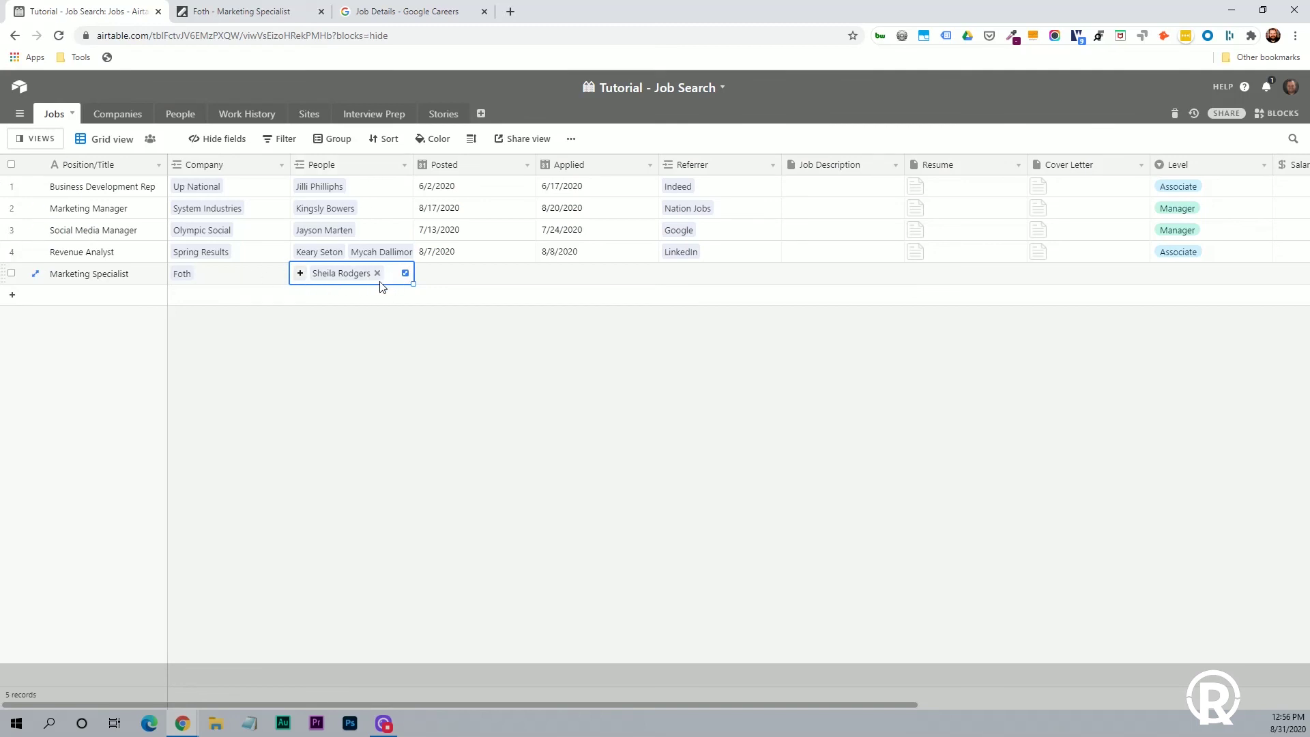
# Set the Marketing Specialist job's Posted date to 8/24/2020 and Applied date to 8/29/2020.
pyautogui.click(461, 277)
pyautogui.click(428, 280)
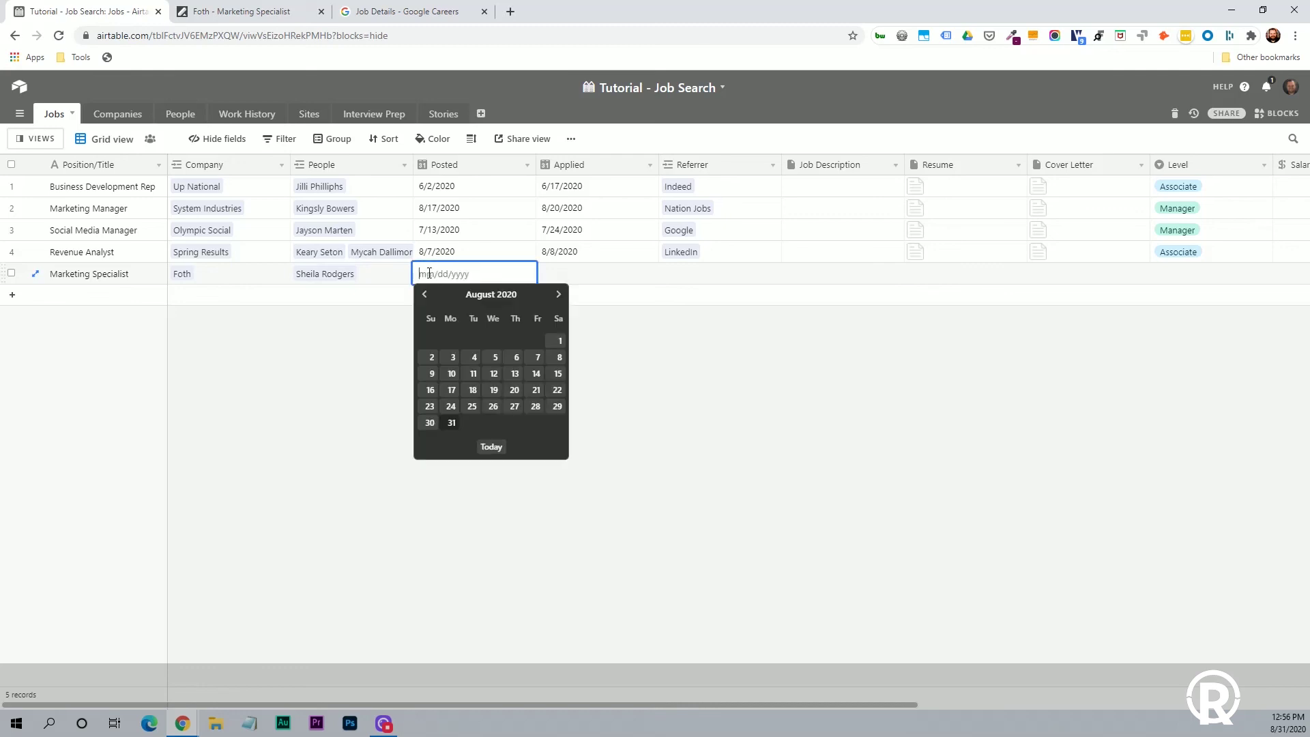
pyautogui.click(450, 408)
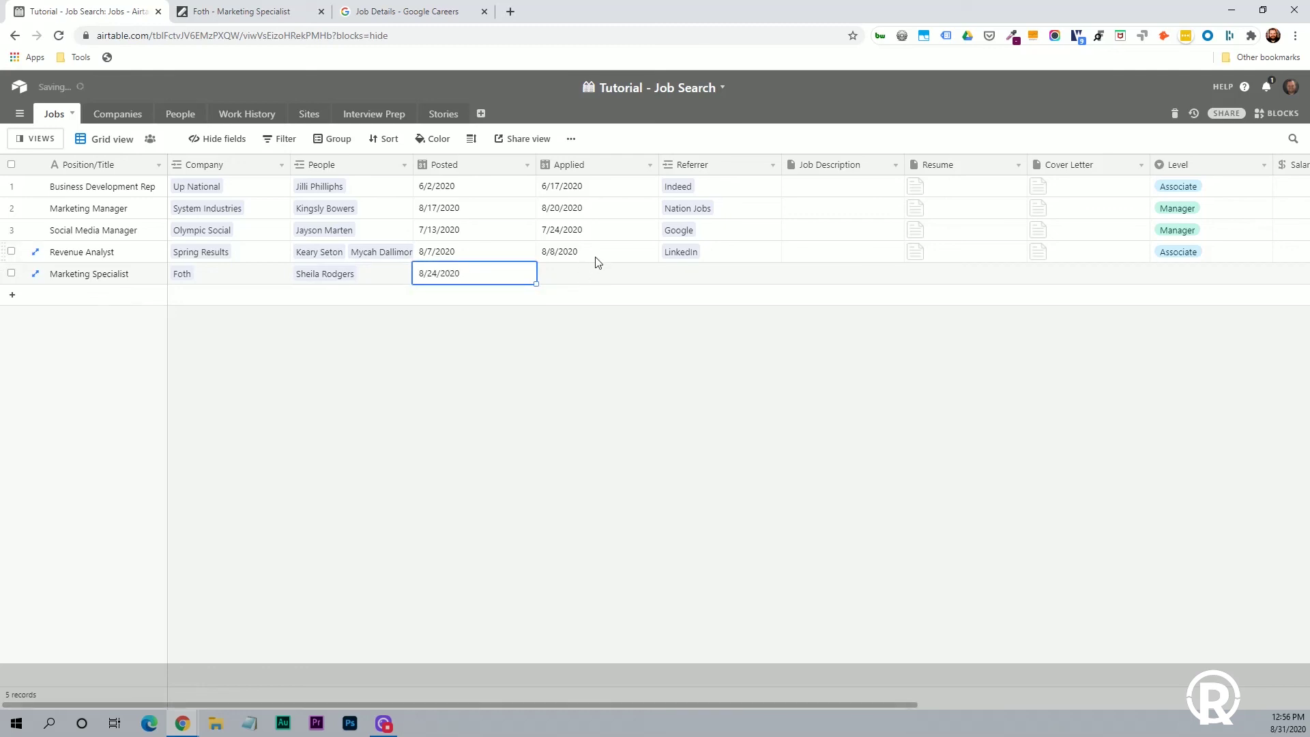
pyautogui.click(595, 275)
pyautogui.click(597, 277)
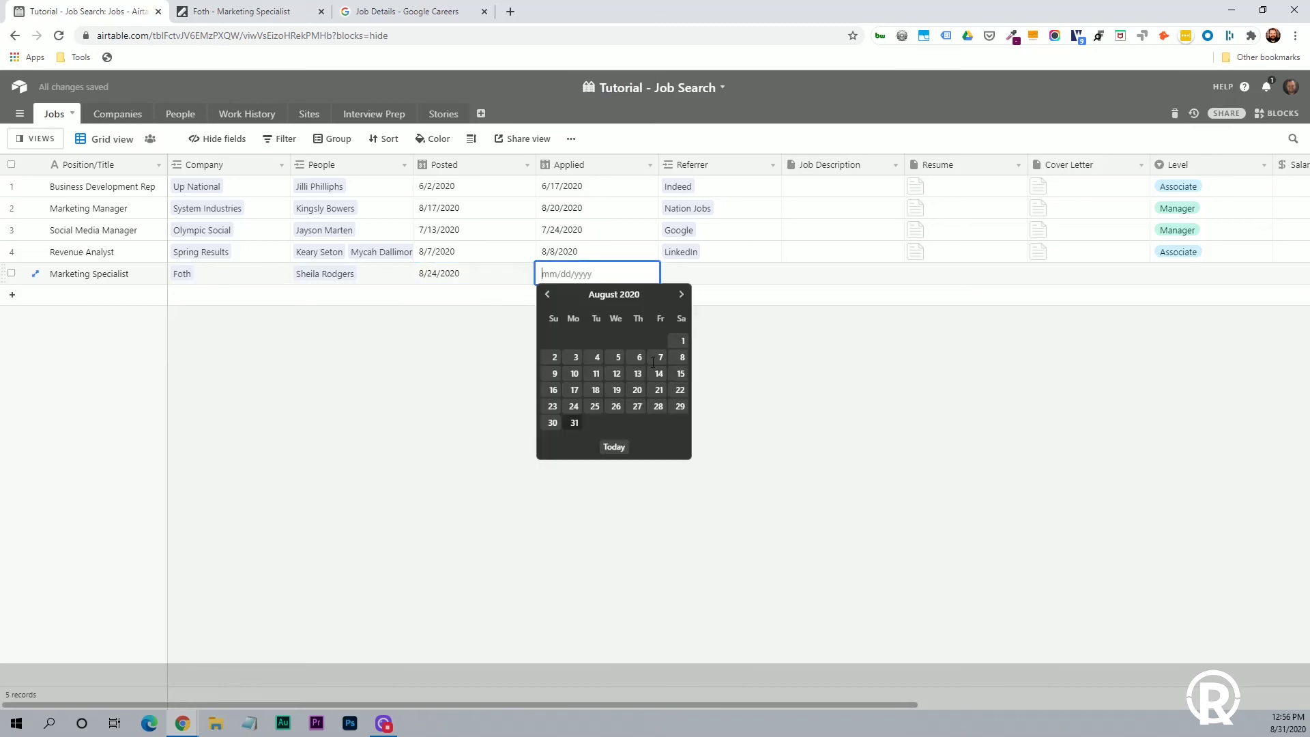
pyautogui.click(680, 406)
# Link Indeed from the Sites table as the job's Referrer.
pyautogui.click(695, 276)
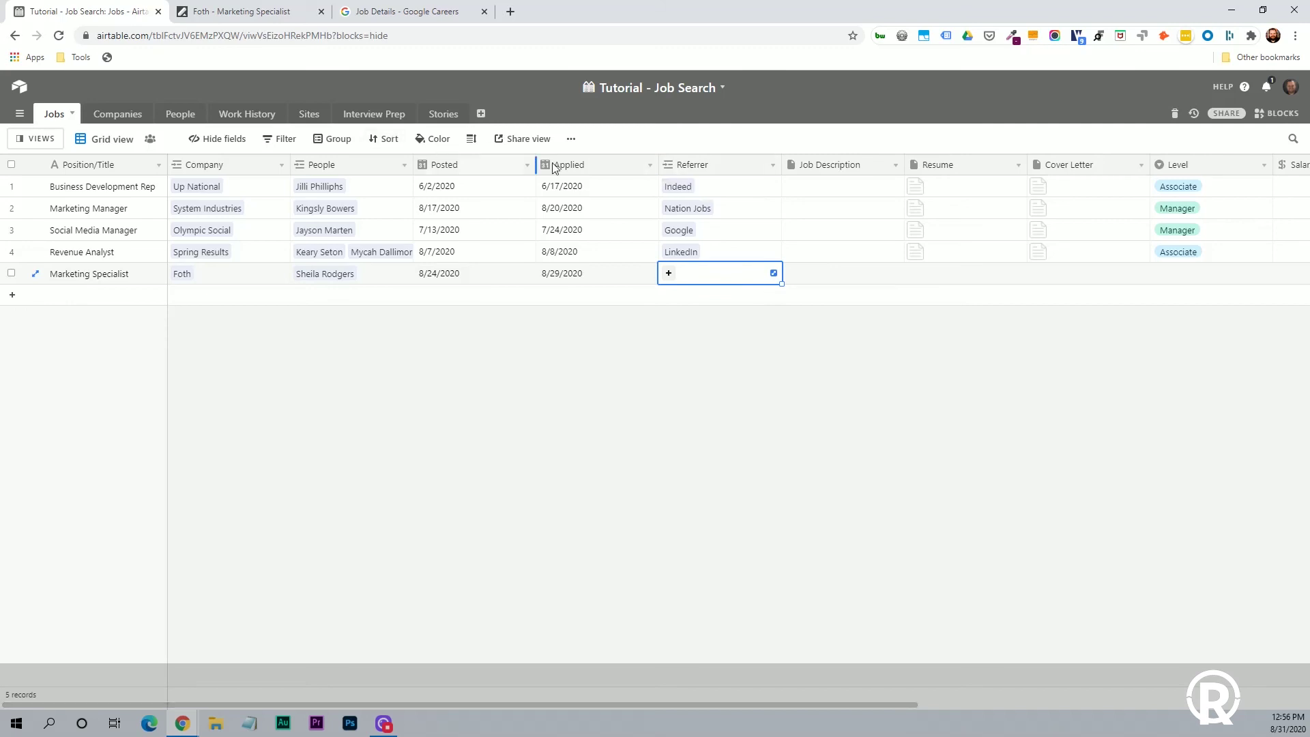
pyautogui.click(309, 114)
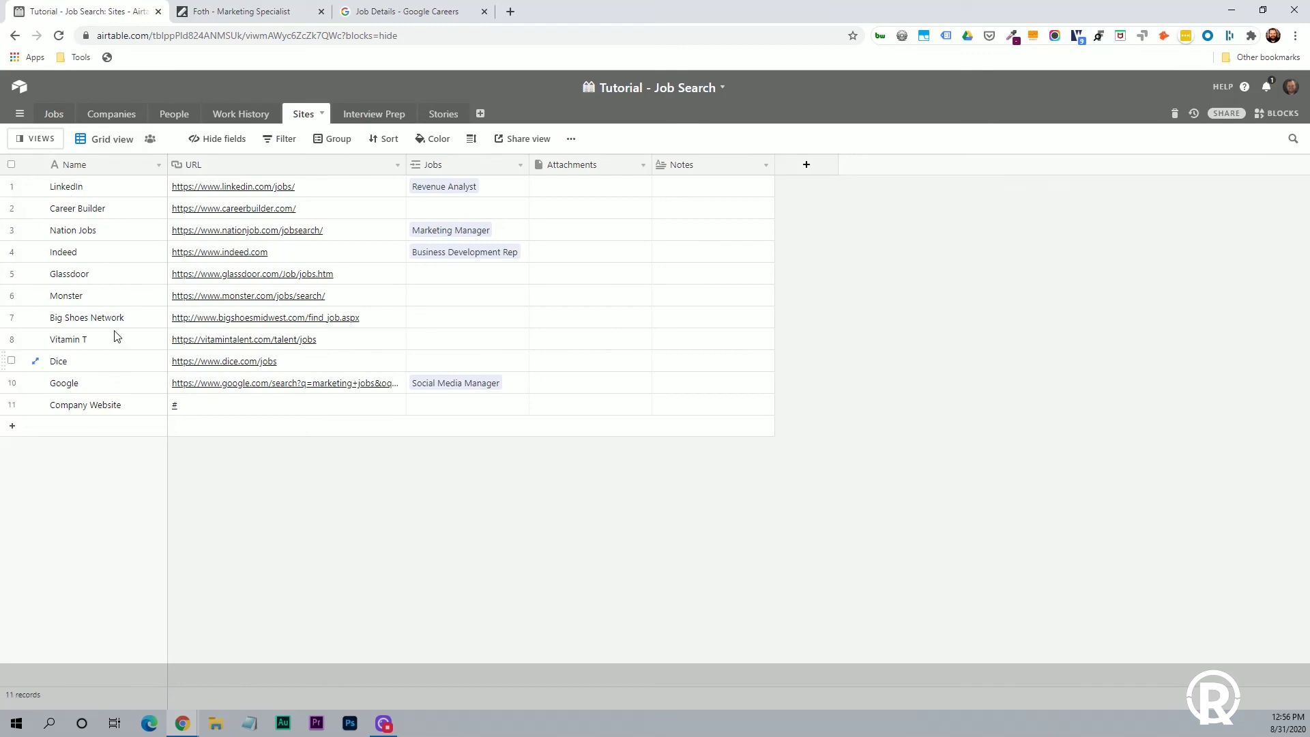
pyautogui.click(52, 118)
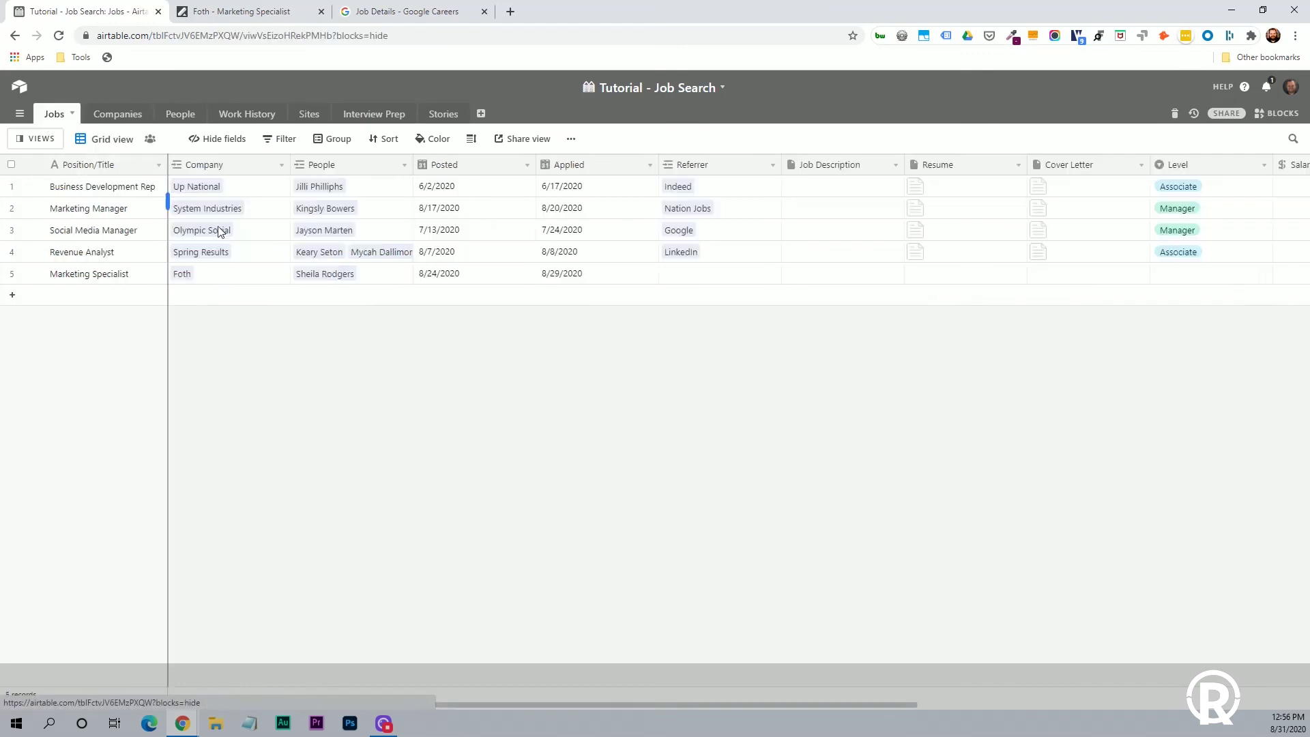
pyautogui.click(679, 276)
pyautogui.click(674, 276)
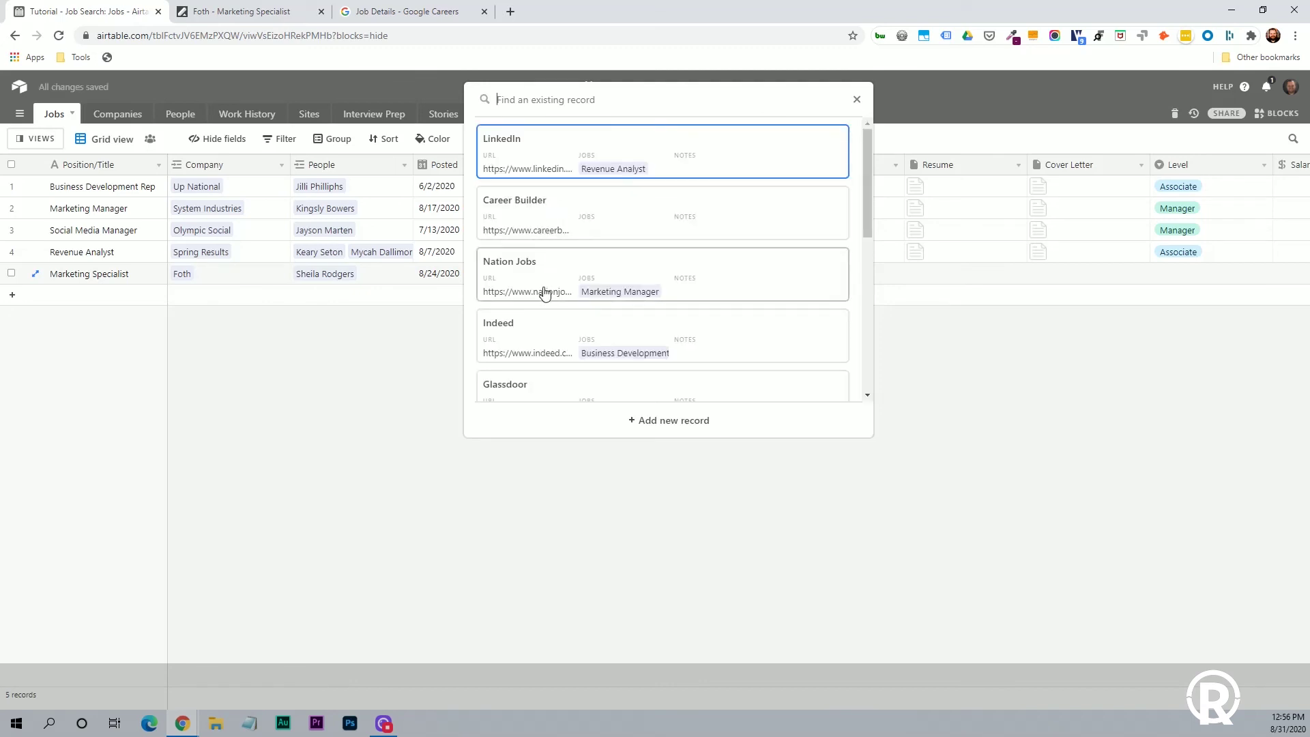
pyautogui.click(620, 345)
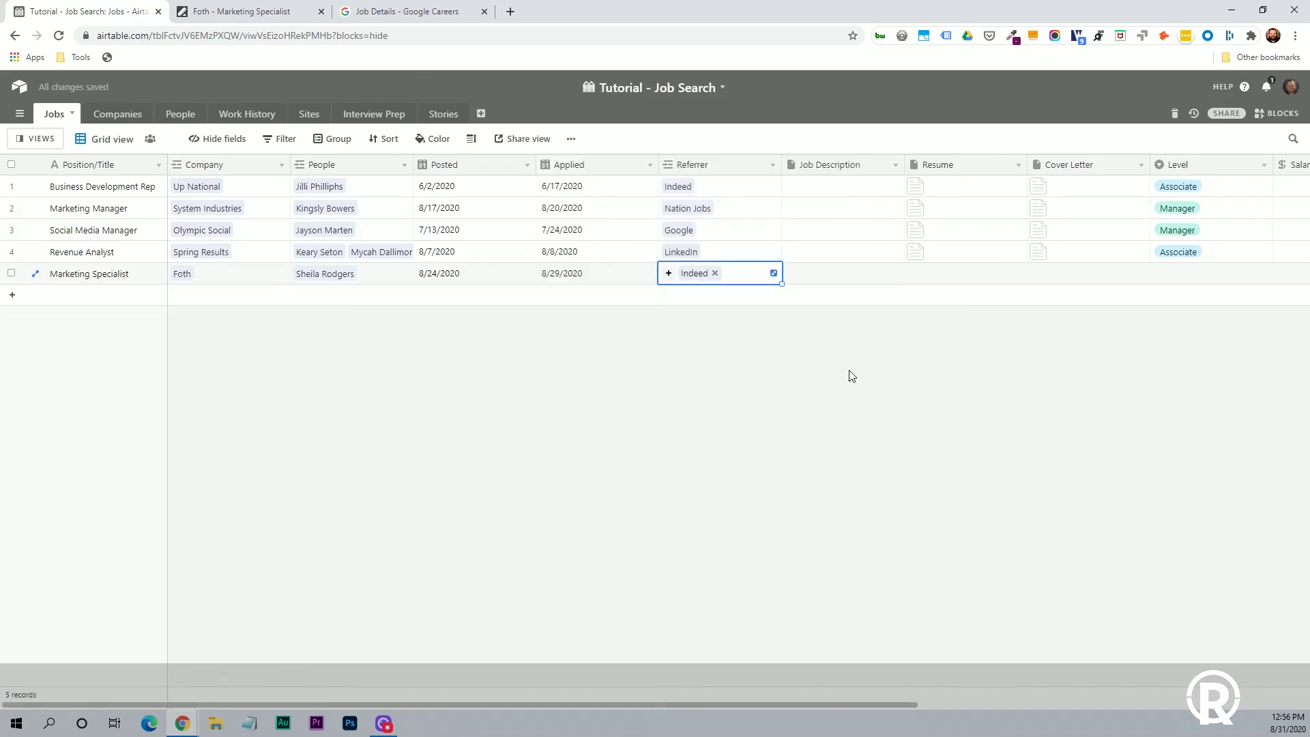
pyautogui.click(822, 273)
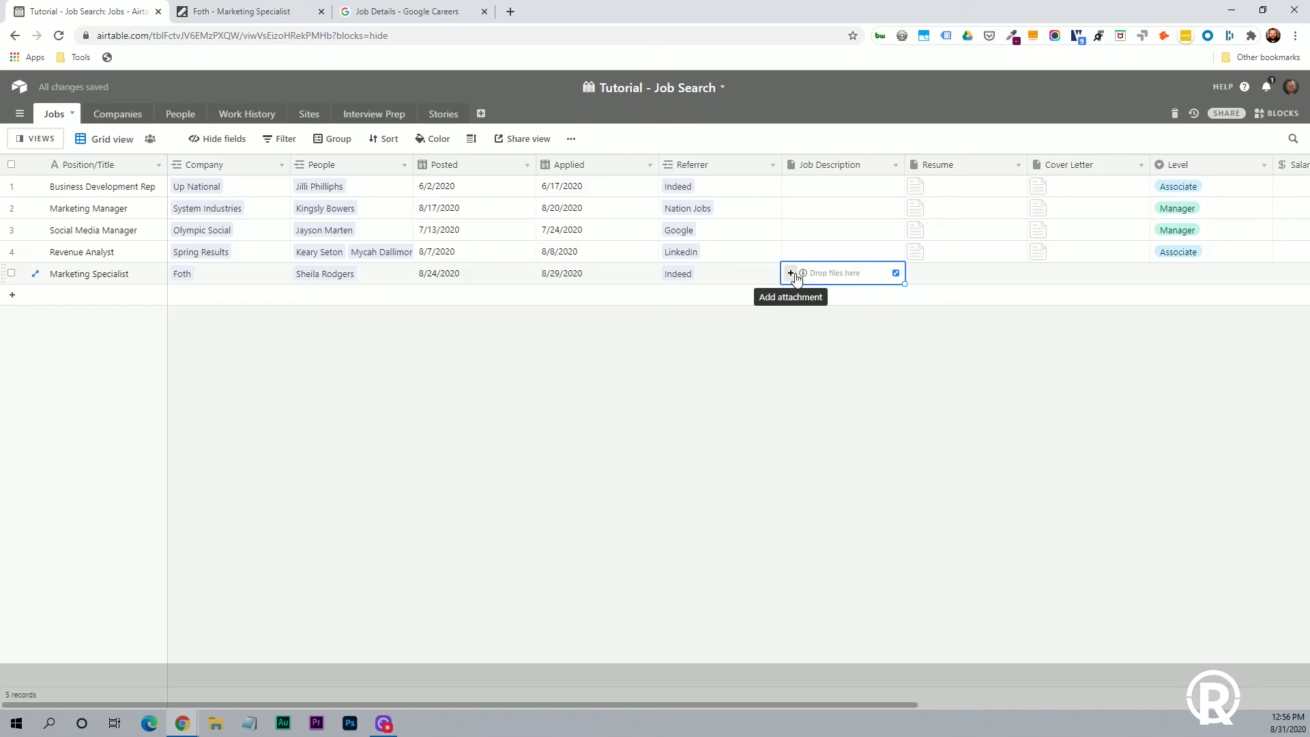
# Print the Foth job posting page to a PDF file.
pyautogui.click(307, 17)
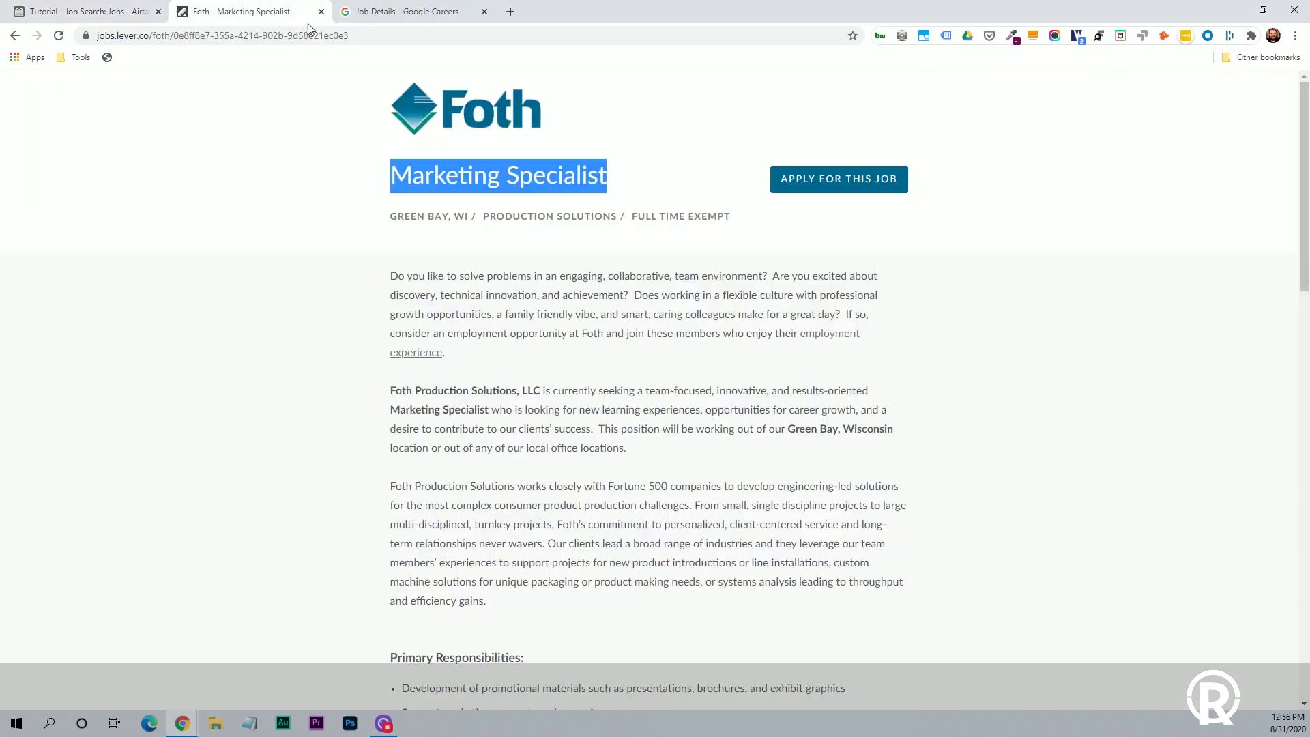
pyautogui.rightClick(639, 337)
pyautogui.click(678, 413)
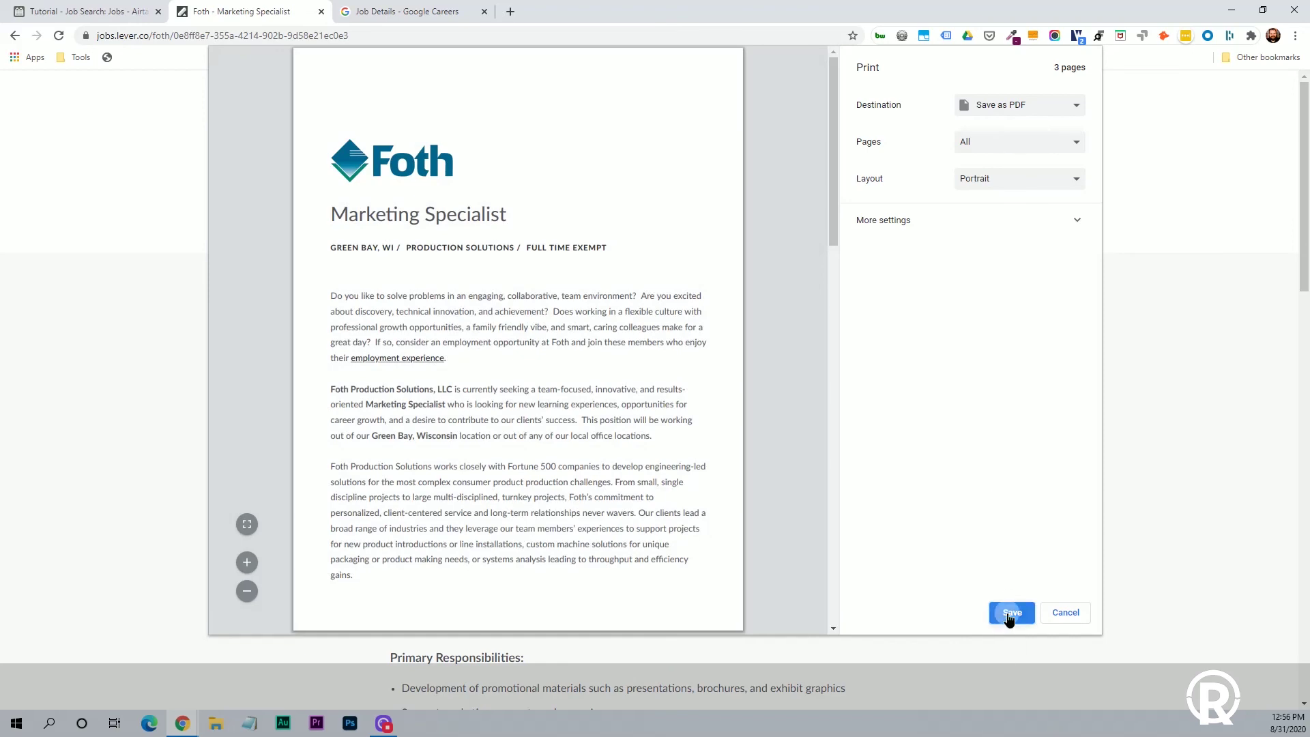
pyautogui.click(1010, 610)
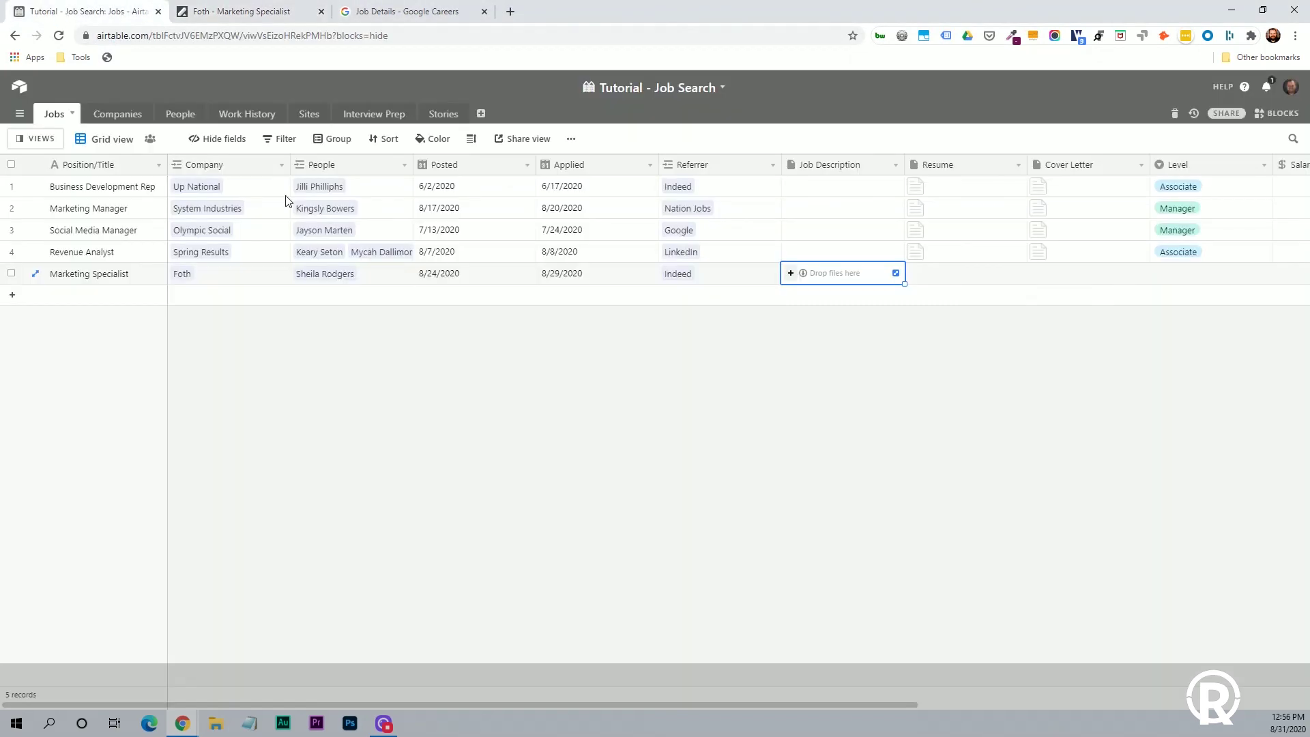
# Upload Foth - Marketing Specialist.pdf into the Marketing Specialist job's Job Description.
pyautogui.click(790, 275)
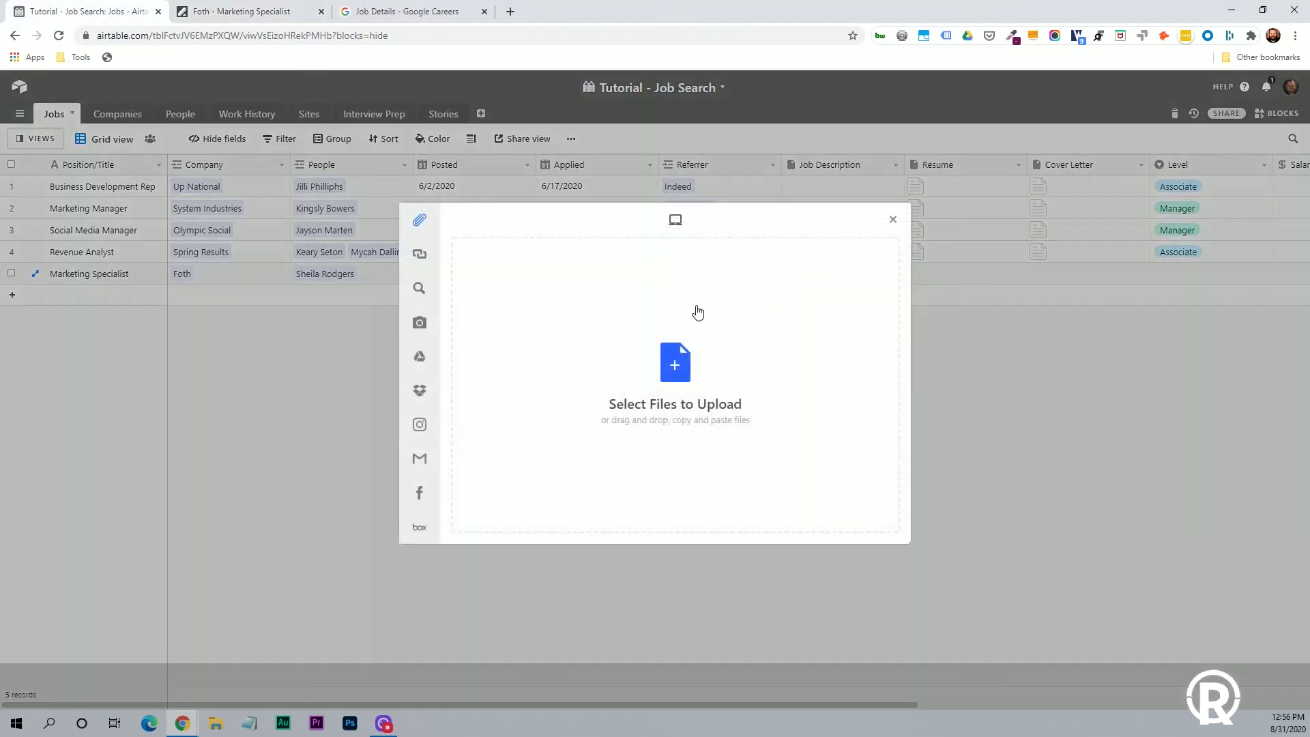
pyautogui.moveTo(436, 227)
pyautogui.click(665, 373)
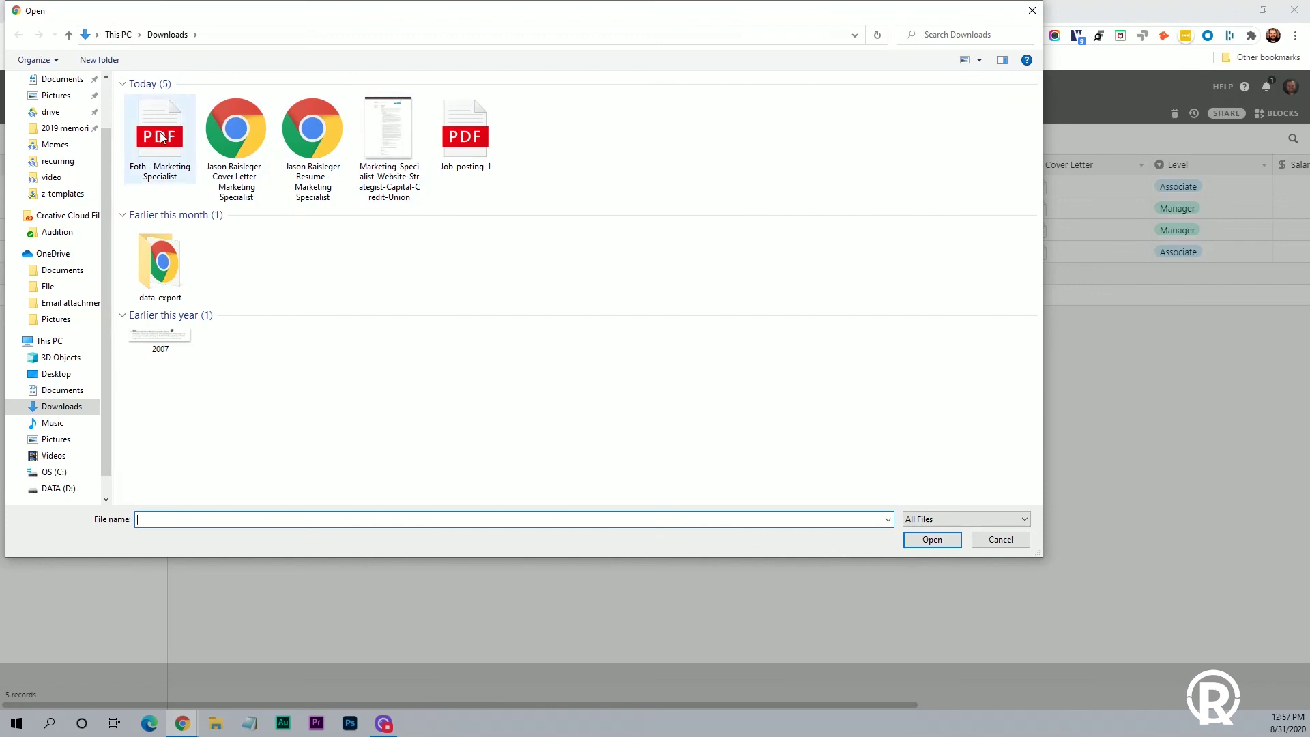
pyautogui.click(162, 137)
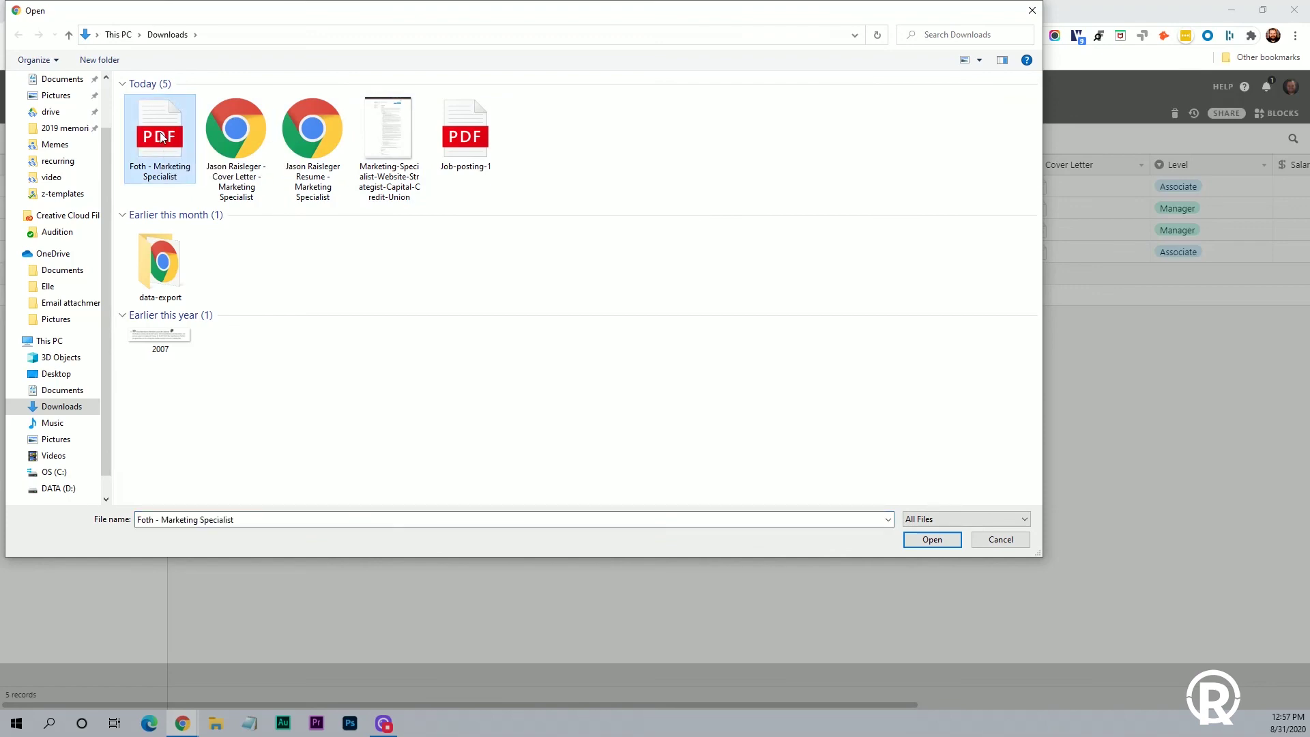
pyautogui.doubleClick(161, 136)
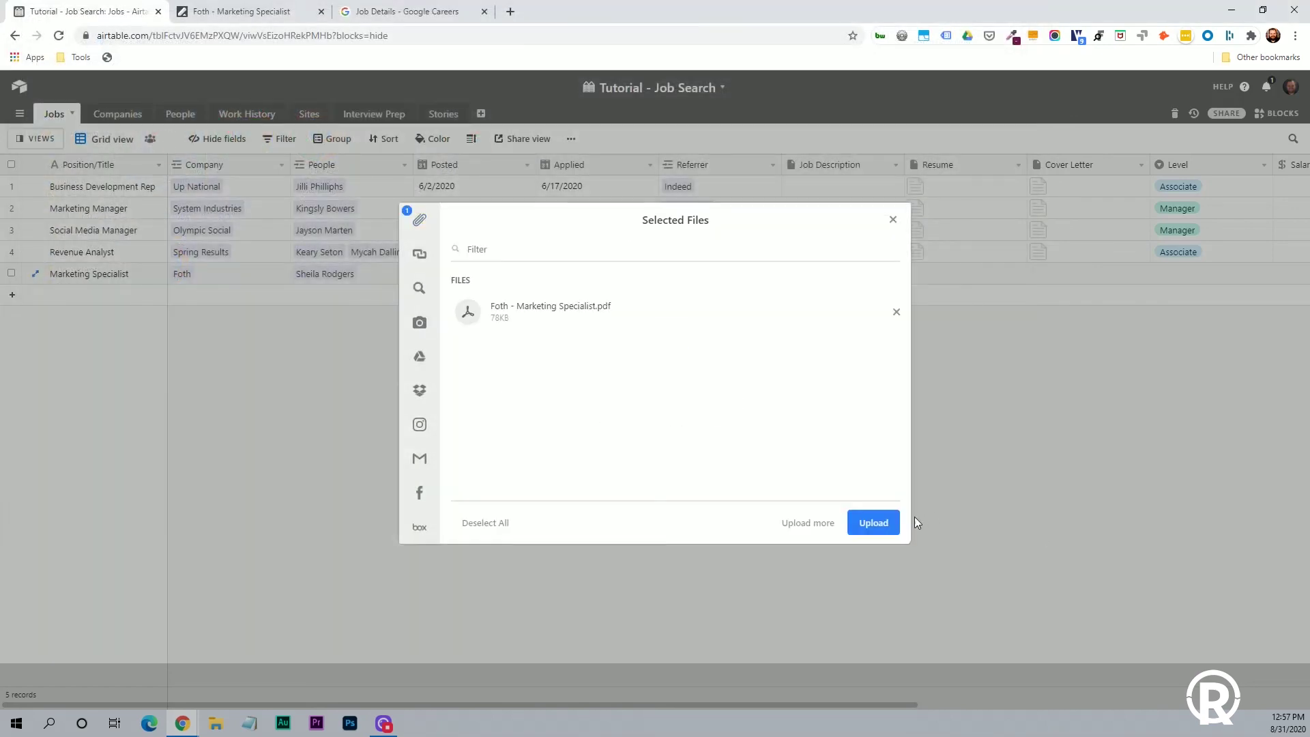
pyautogui.click(877, 522)
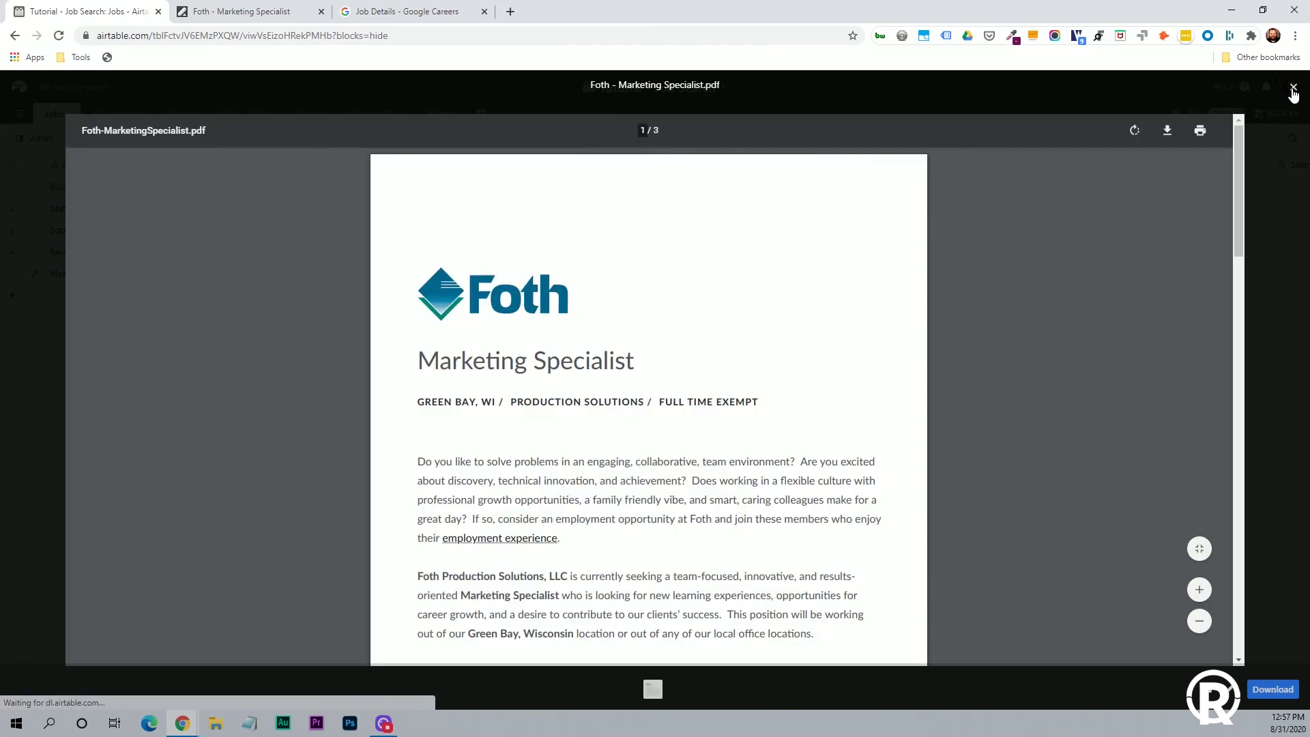
pyautogui.click(1293, 88)
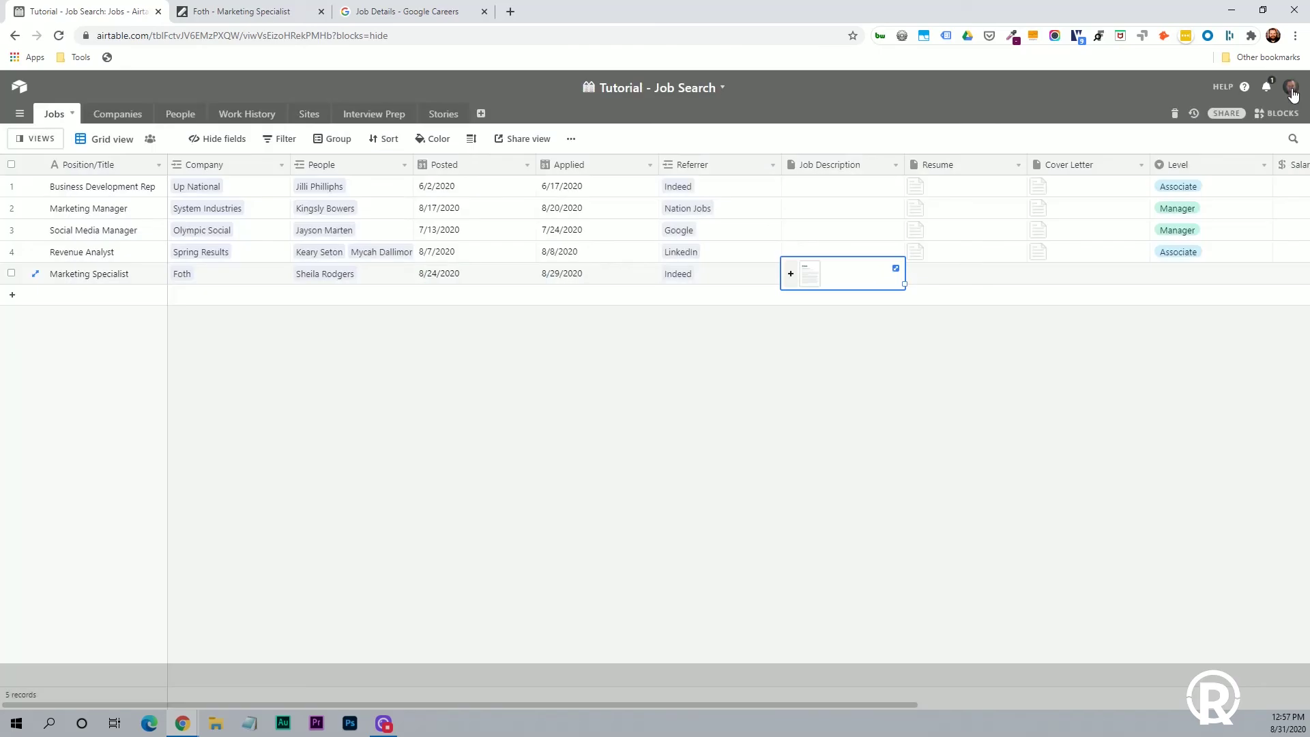
# Upload the Marketing Specialist résumé document into the Resume field.
pyautogui.click(964, 276)
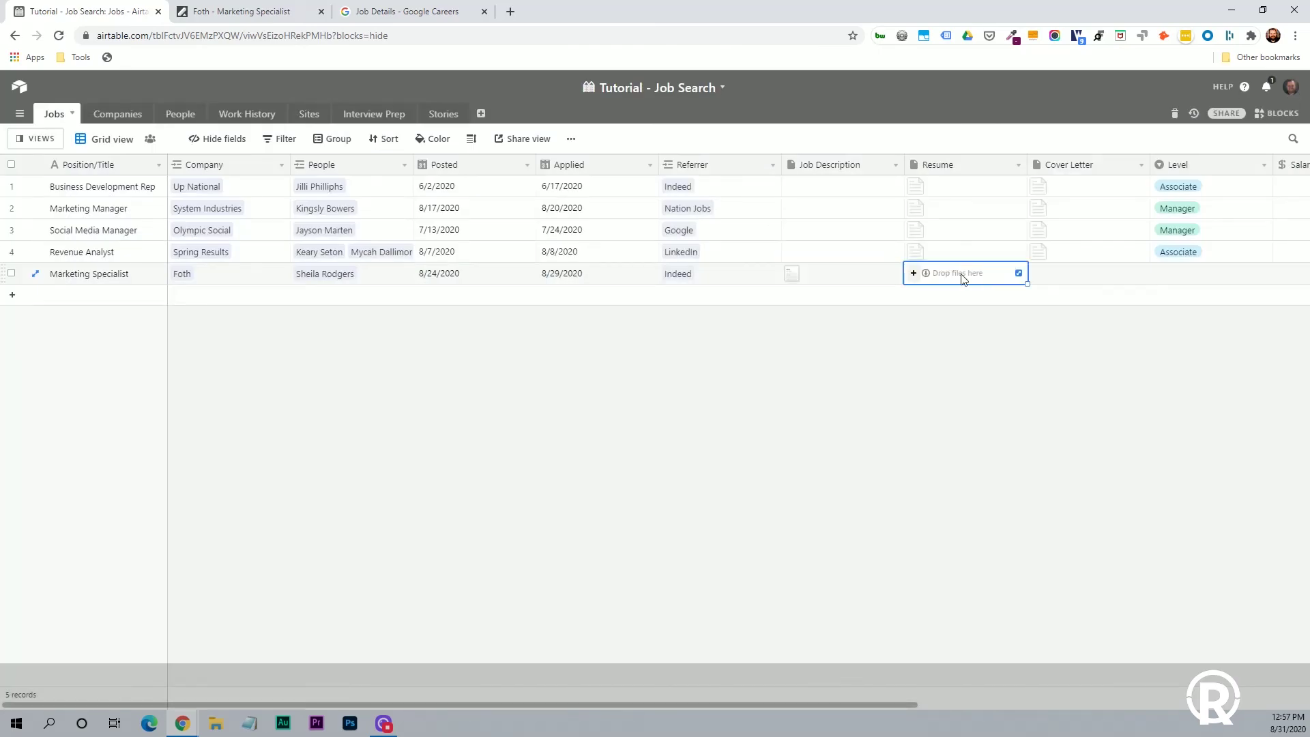
pyautogui.click(914, 274)
pyautogui.click(660, 379)
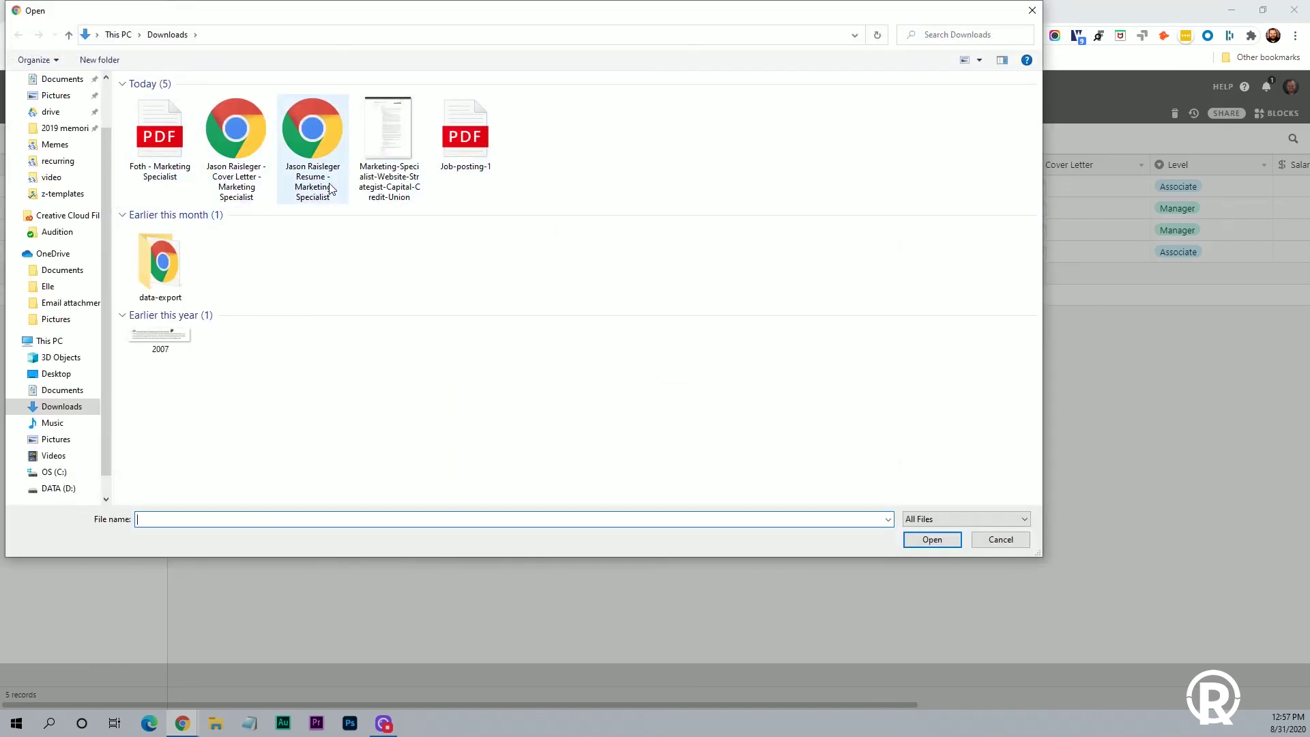
pyautogui.doubleClick(313, 147)
pyautogui.click(873, 522)
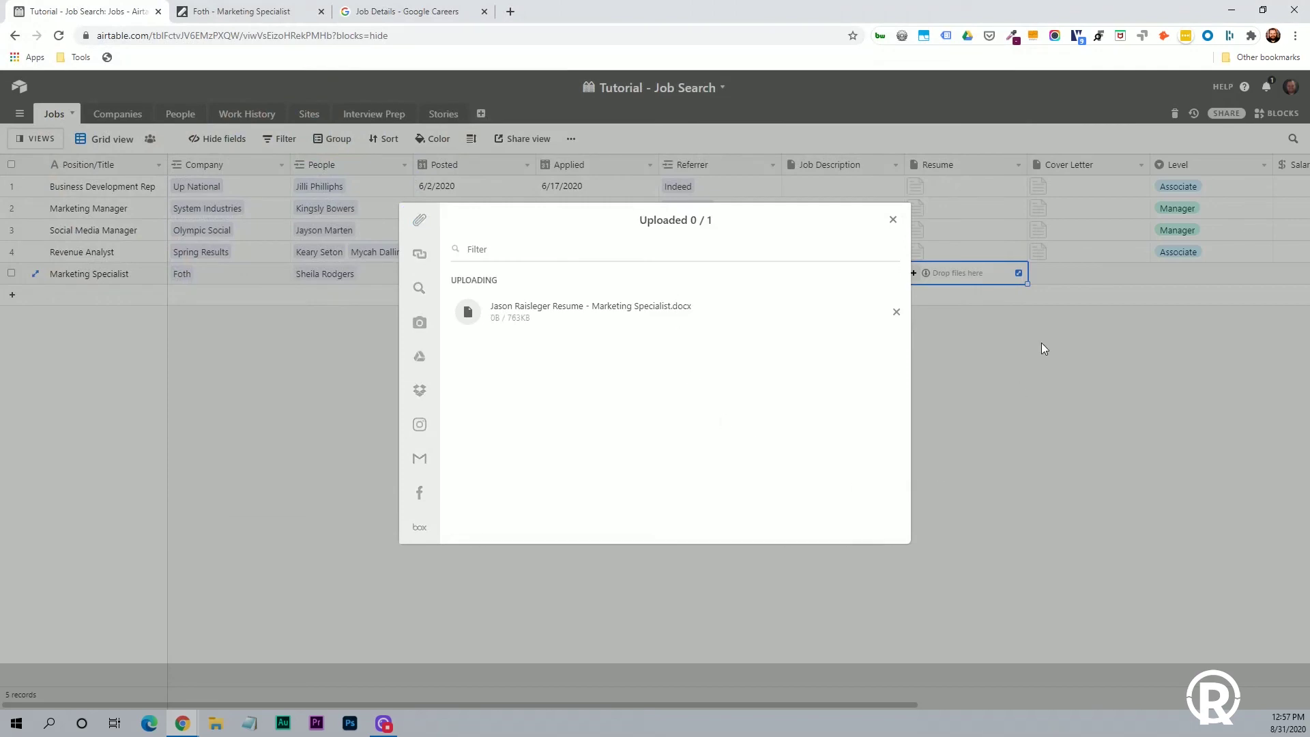
# Upload the Marketing Specialist cover letter document into the Cover Letter field.
pyautogui.click(1075, 277)
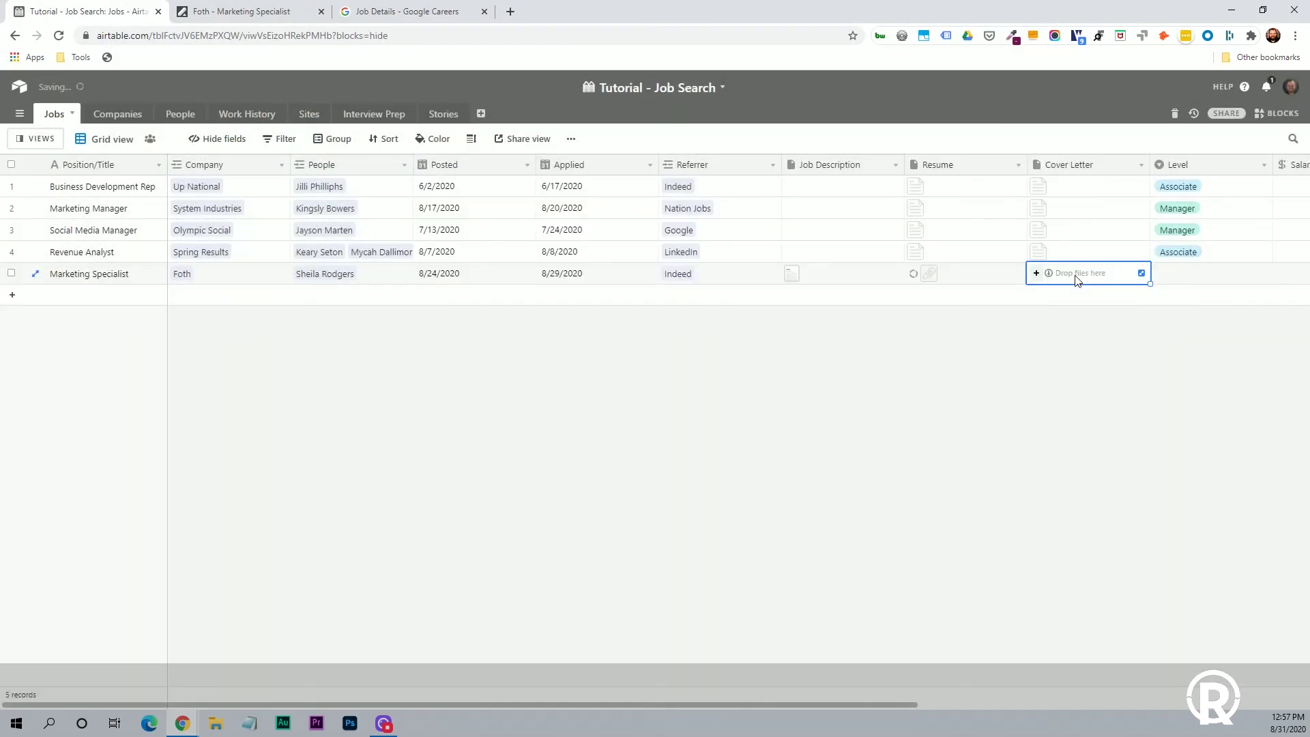
pyautogui.click(1036, 272)
pyautogui.click(650, 375)
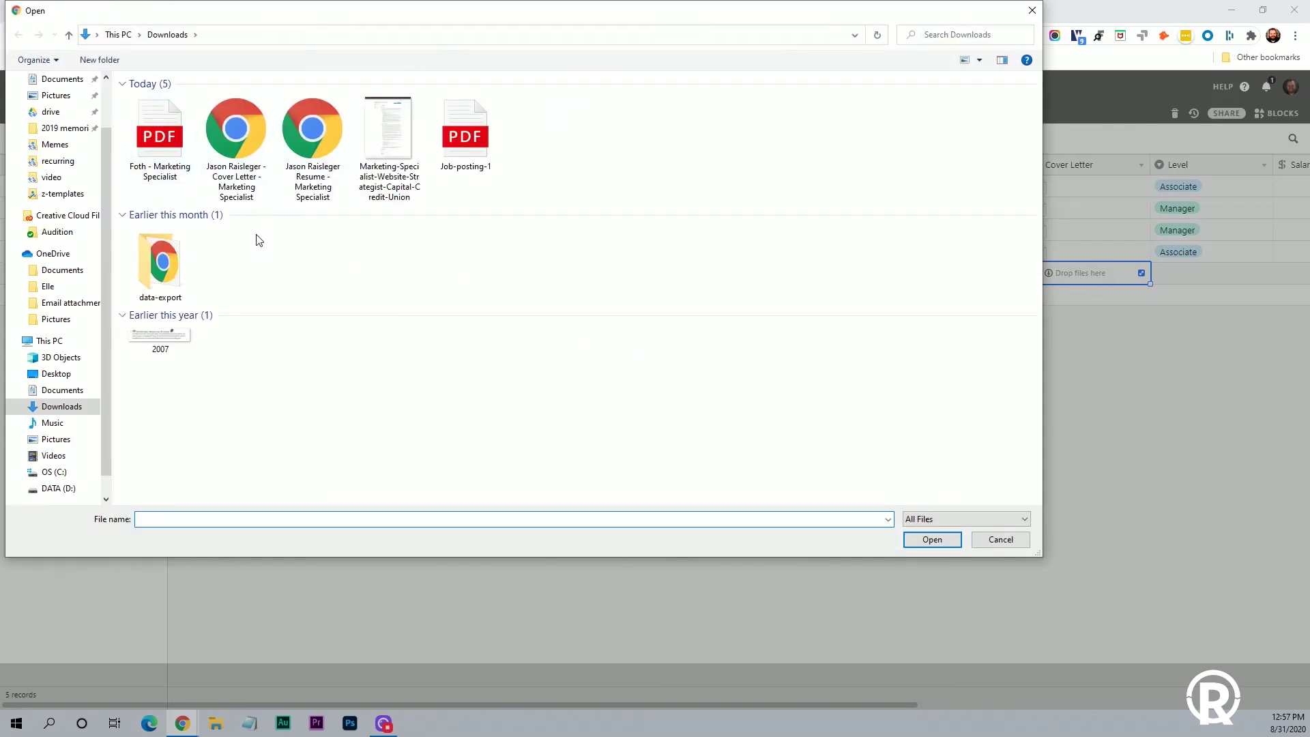
pyautogui.doubleClick(234, 133)
pyautogui.click(861, 528)
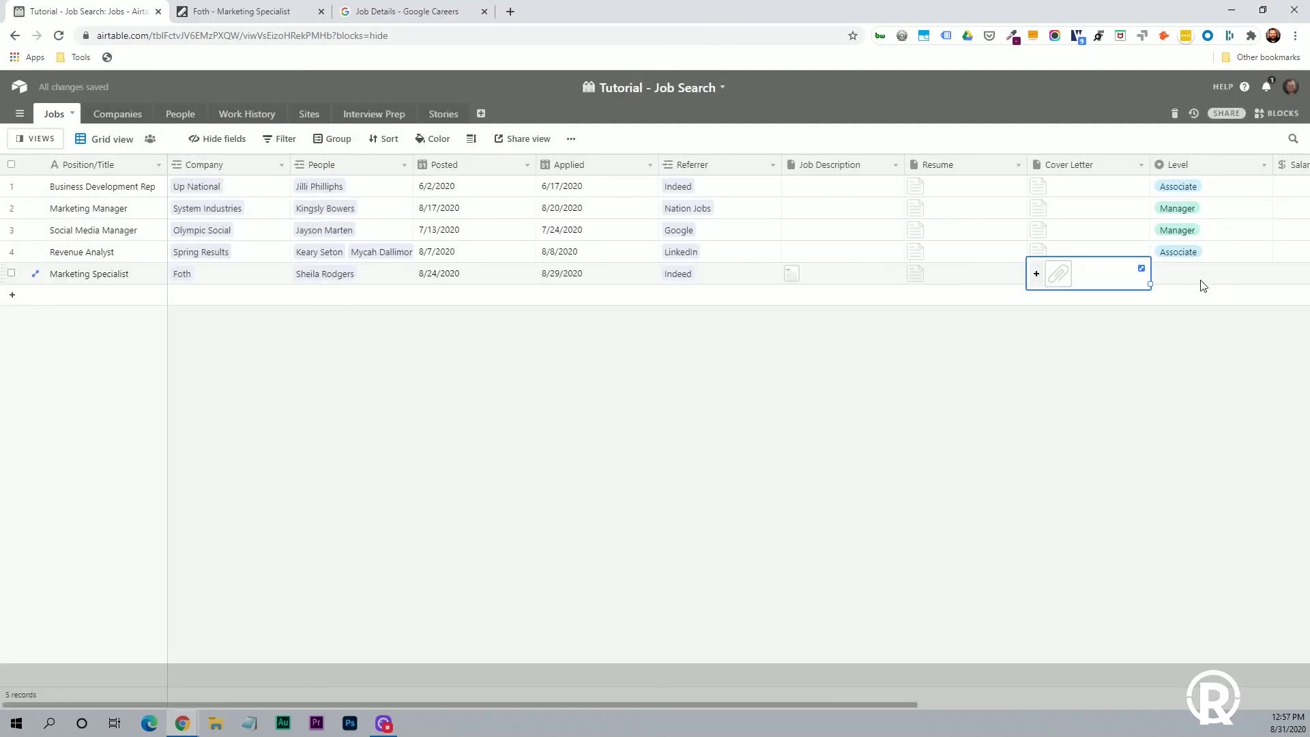
# Remove the unfinished extra option from the Level field and confirm converting it.
pyautogui.click(1212, 275)
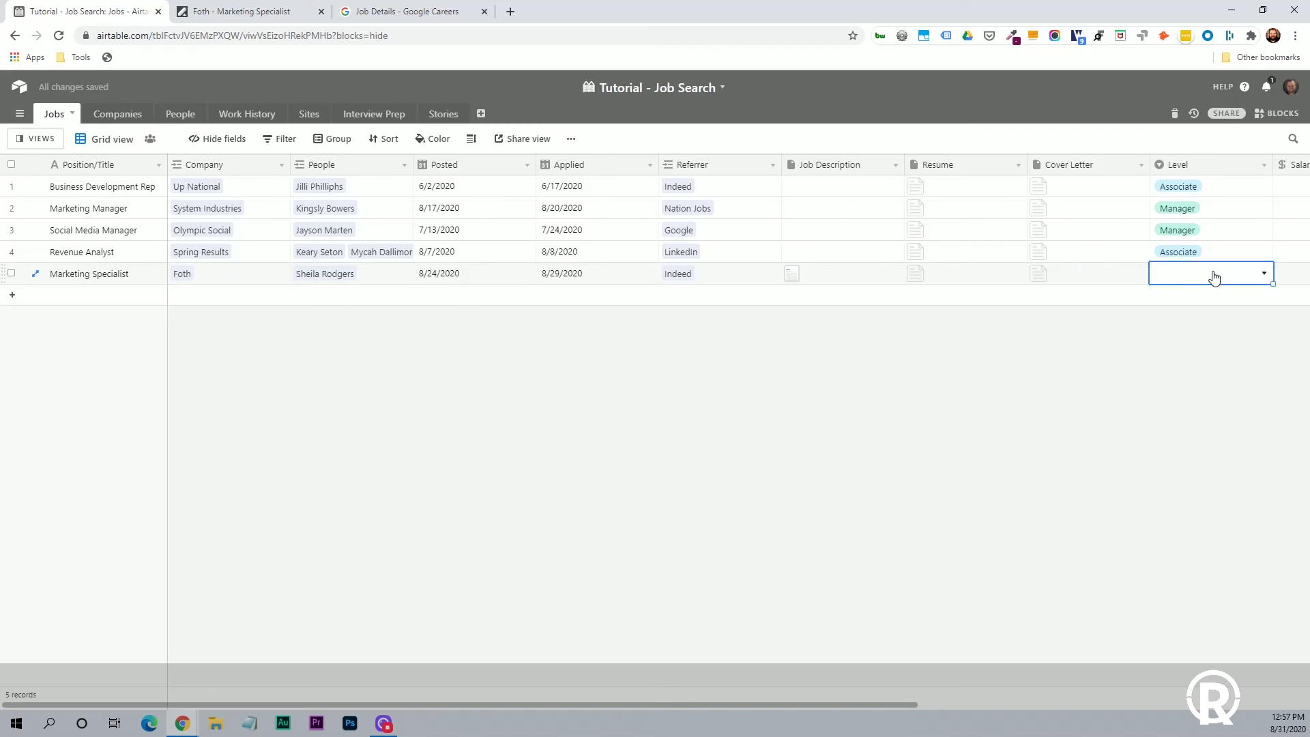
pyautogui.click(1265, 276)
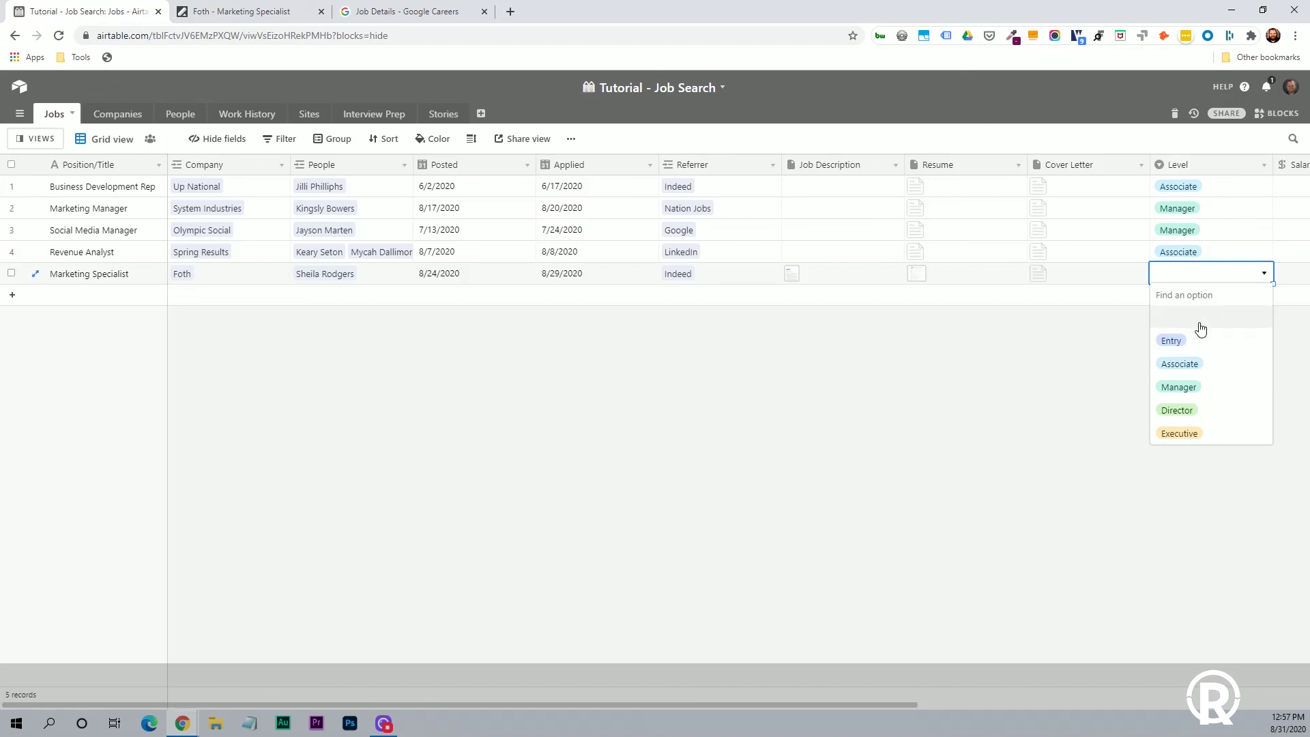
pyautogui.click(1263, 164)
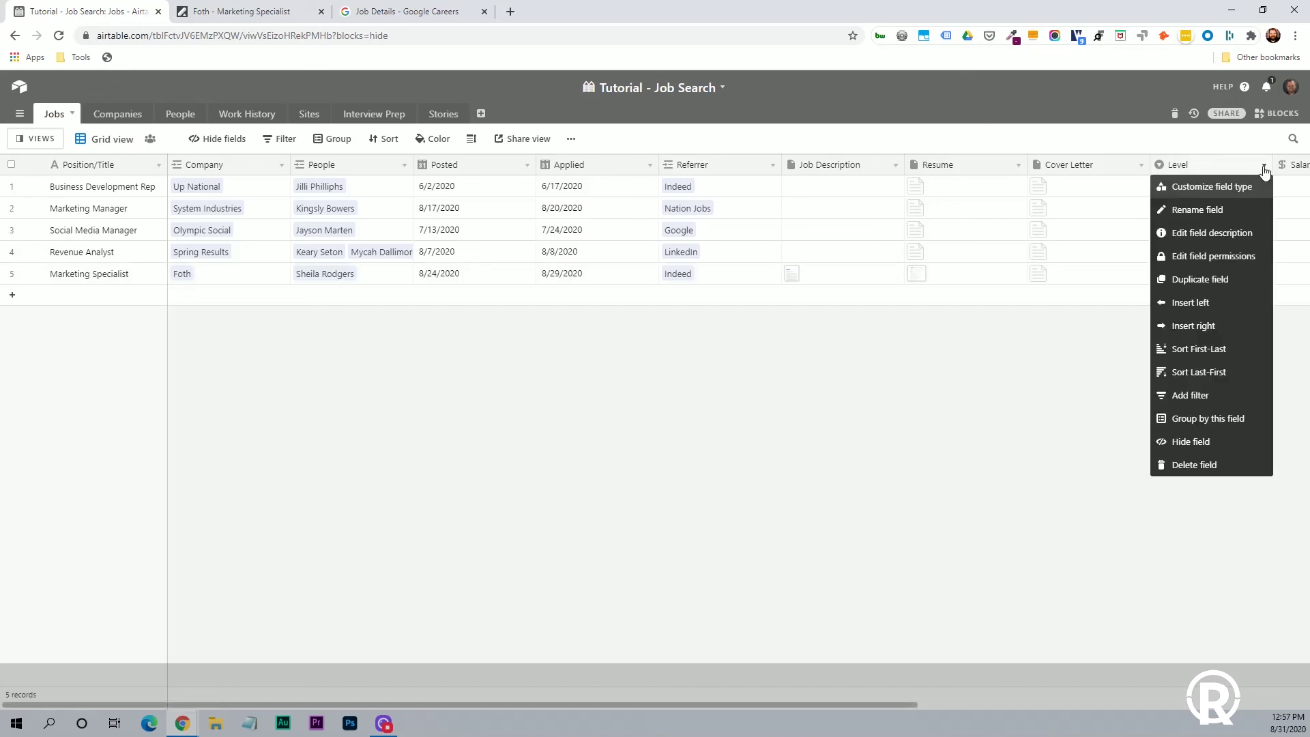
pyautogui.click(1212, 187)
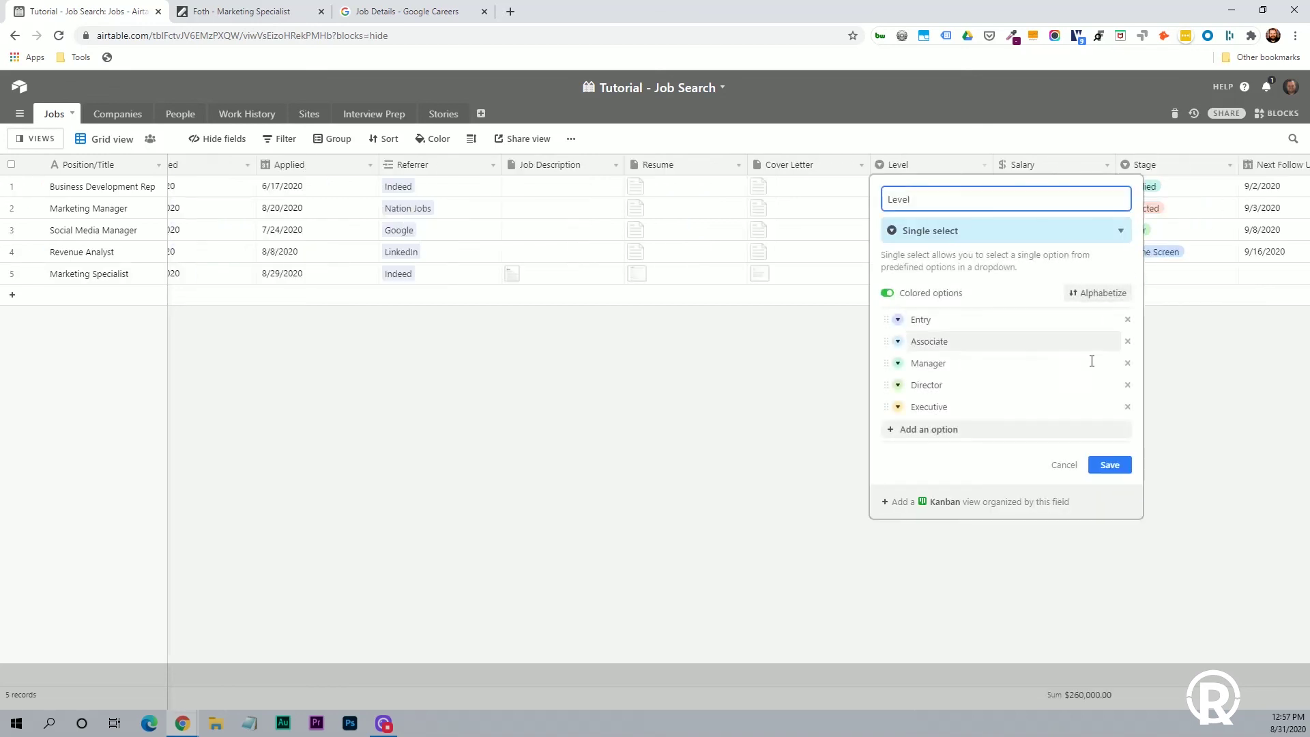
pyautogui.click(1127, 320)
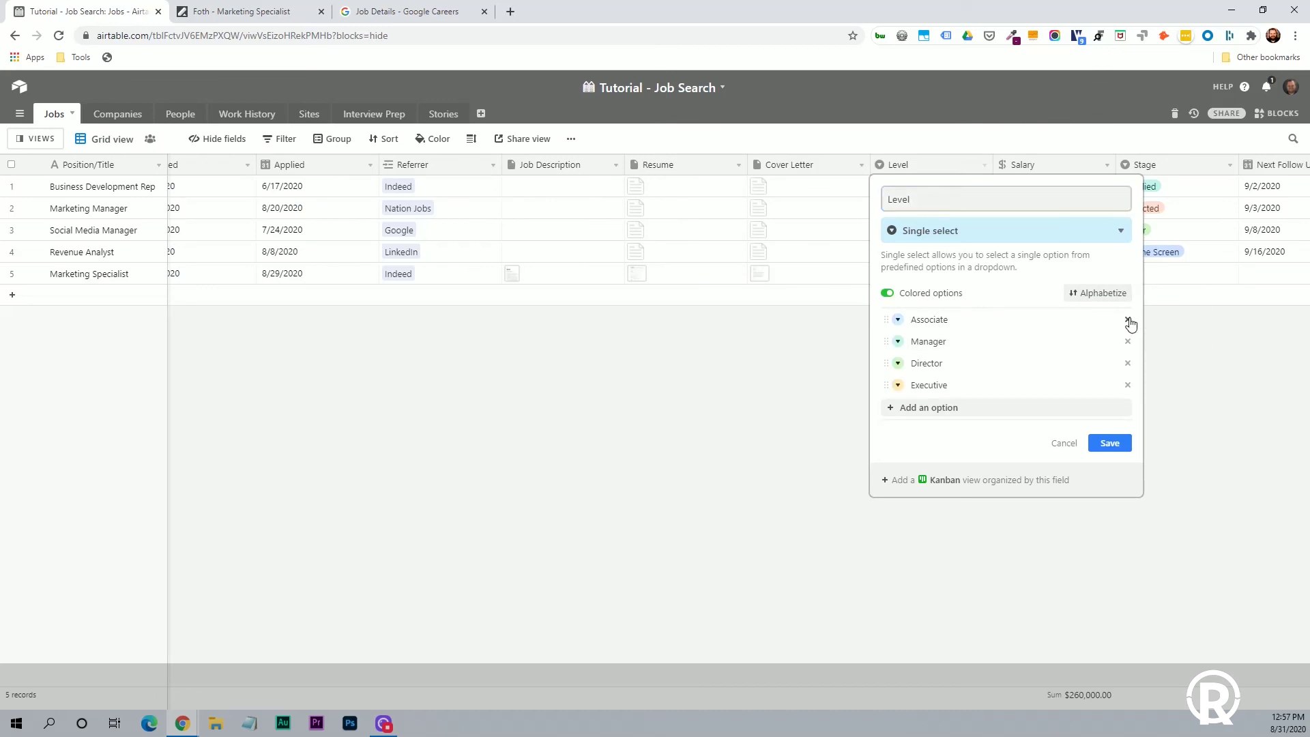
pyautogui.click(935, 408)
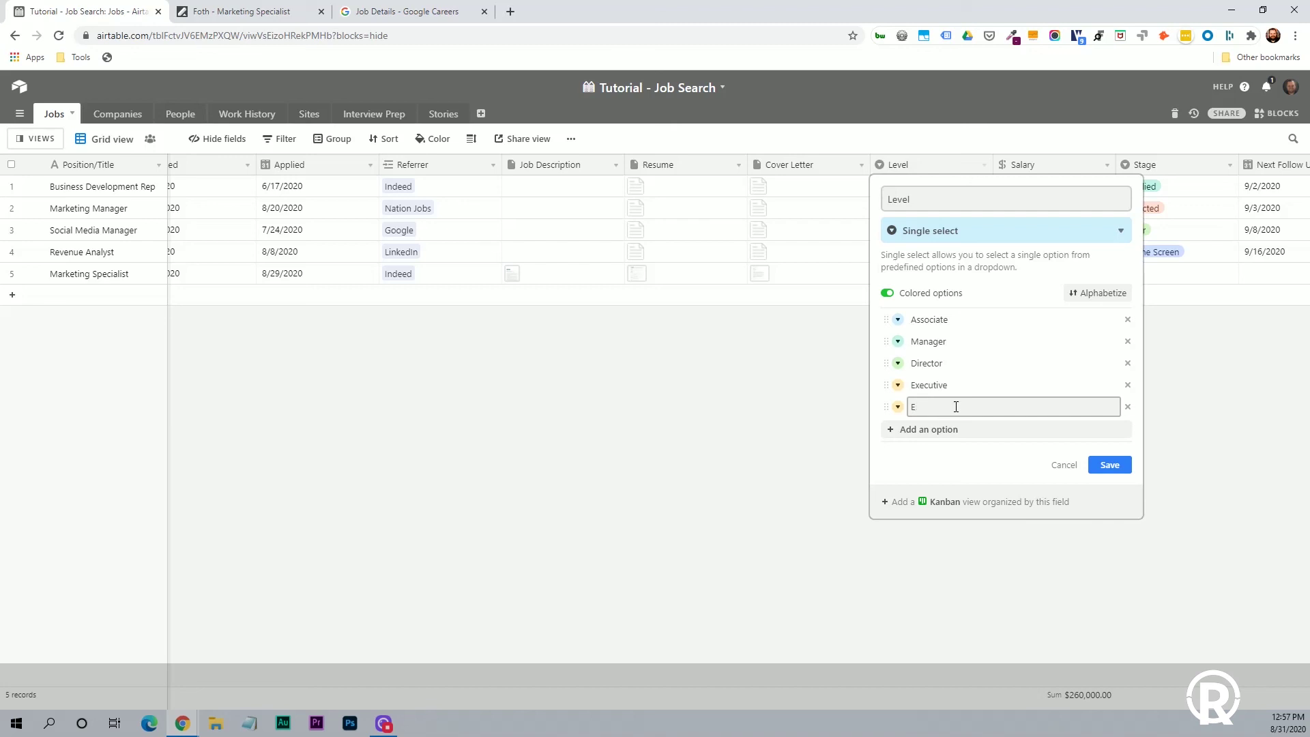
pyautogui.click(1126, 407)
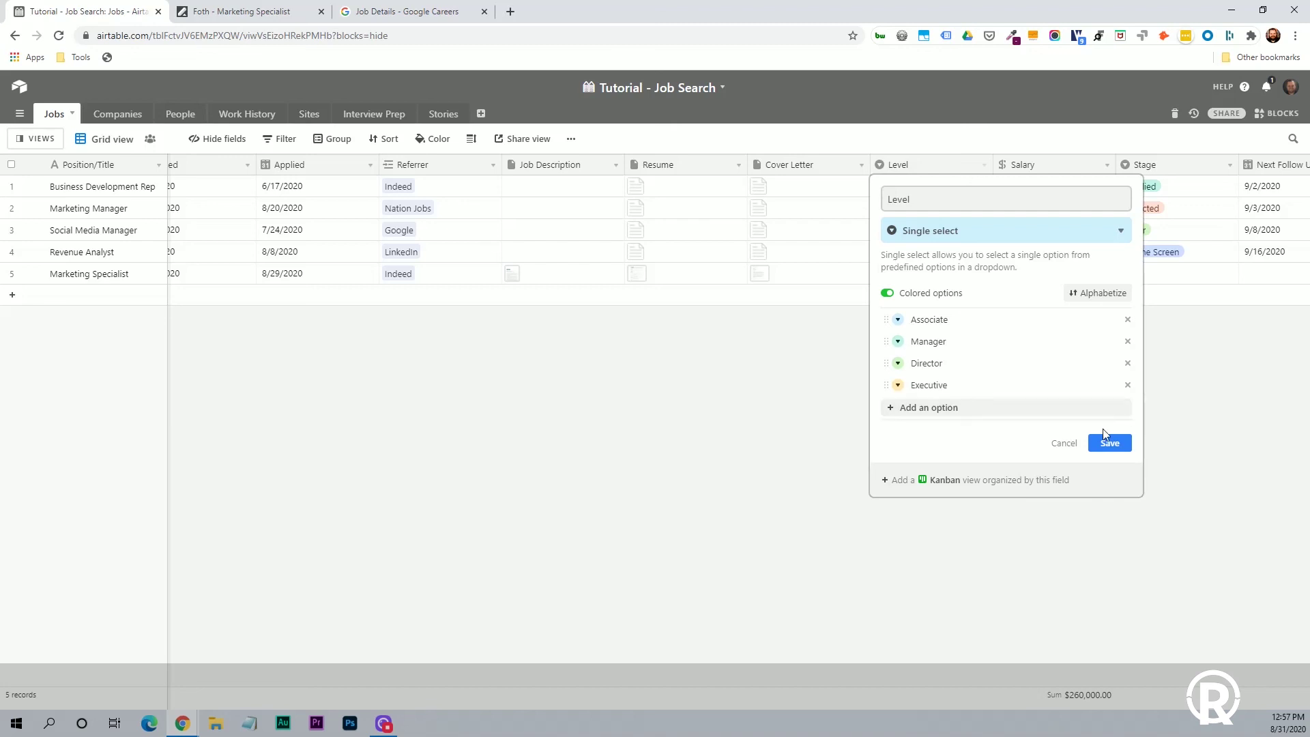
pyautogui.click(1103, 443)
pyautogui.click(776, 452)
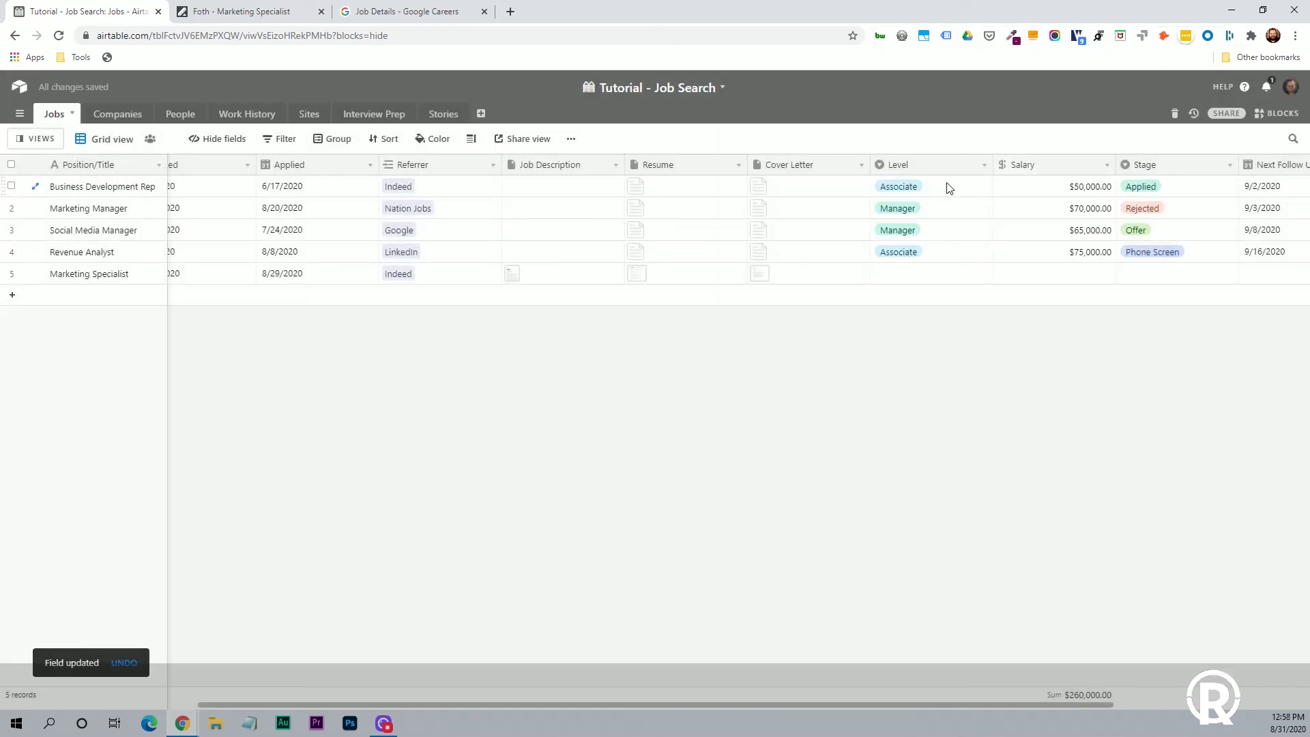
# Add a lavender Entry option to Level, move it to the top, and save.
pyautogui.doubleClick(910, 279)
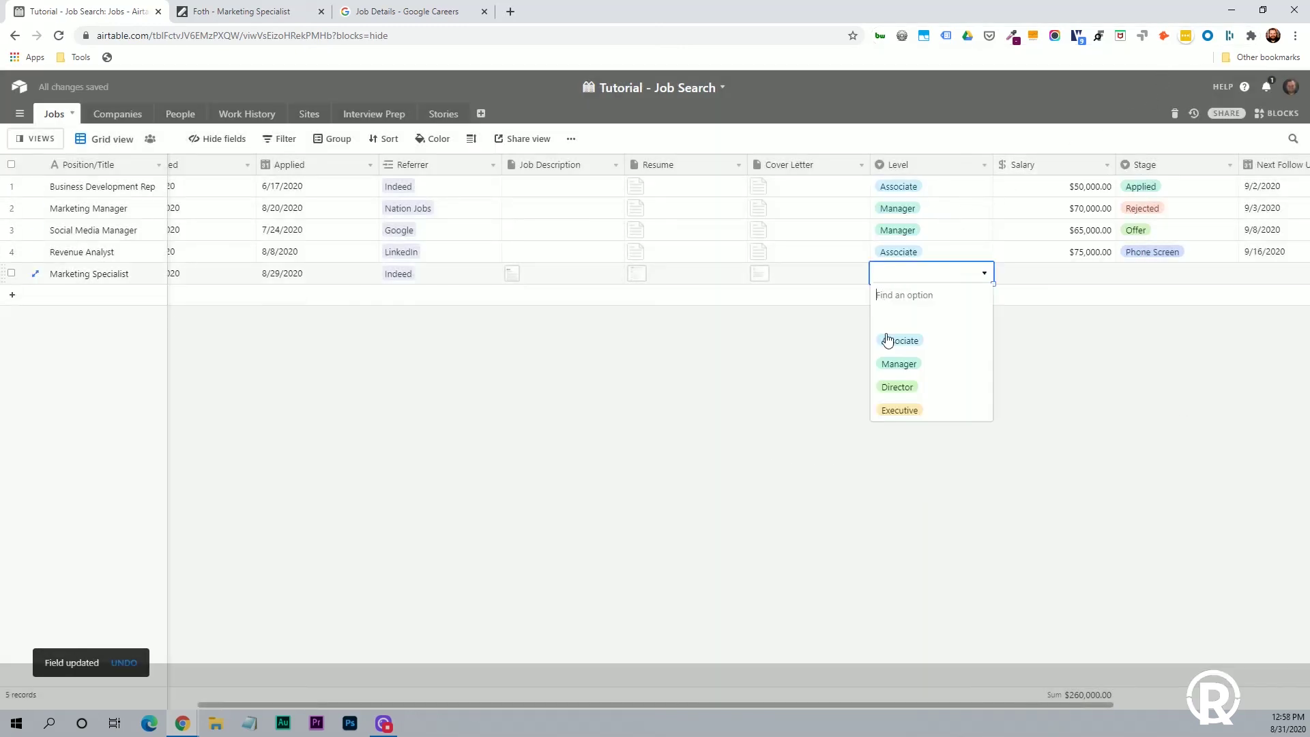
pyautogui.click(1002, 306)
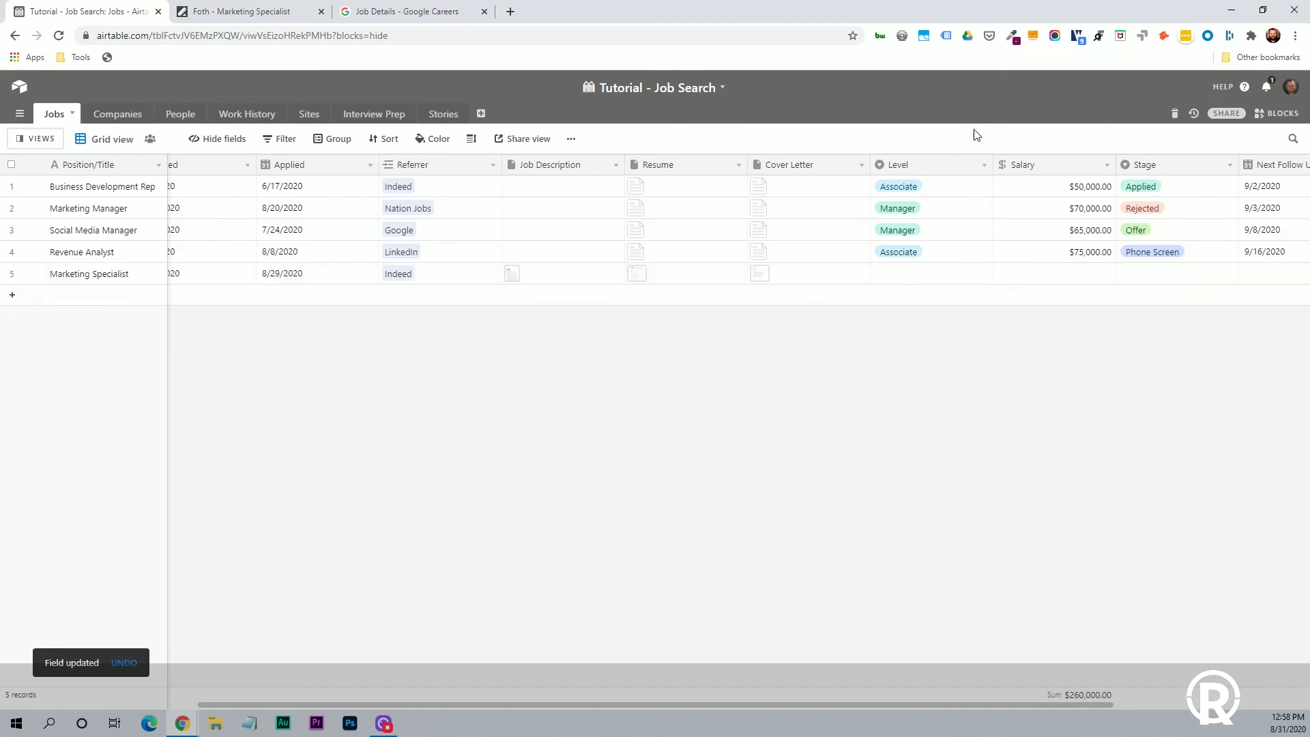
pyautogui.click(984, 165)
pyautogui.click(895, 184)
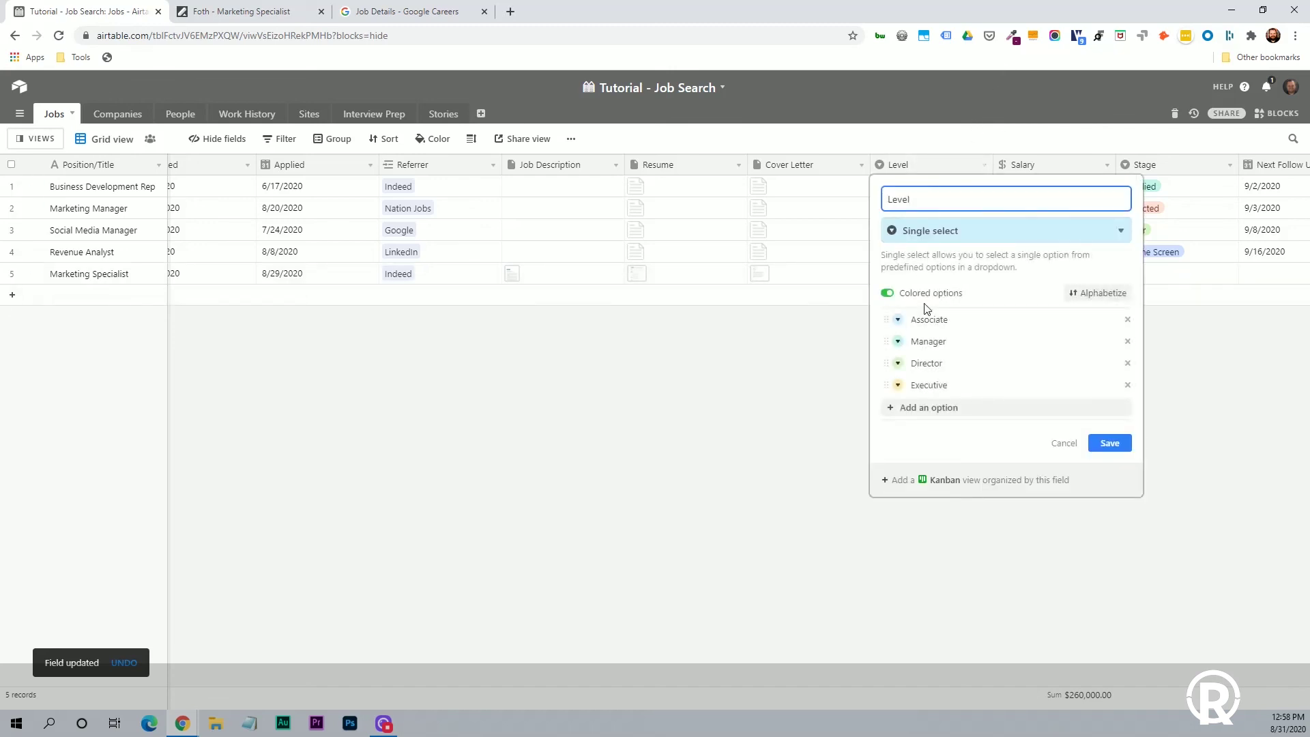
pyautogui.click(922, 408)
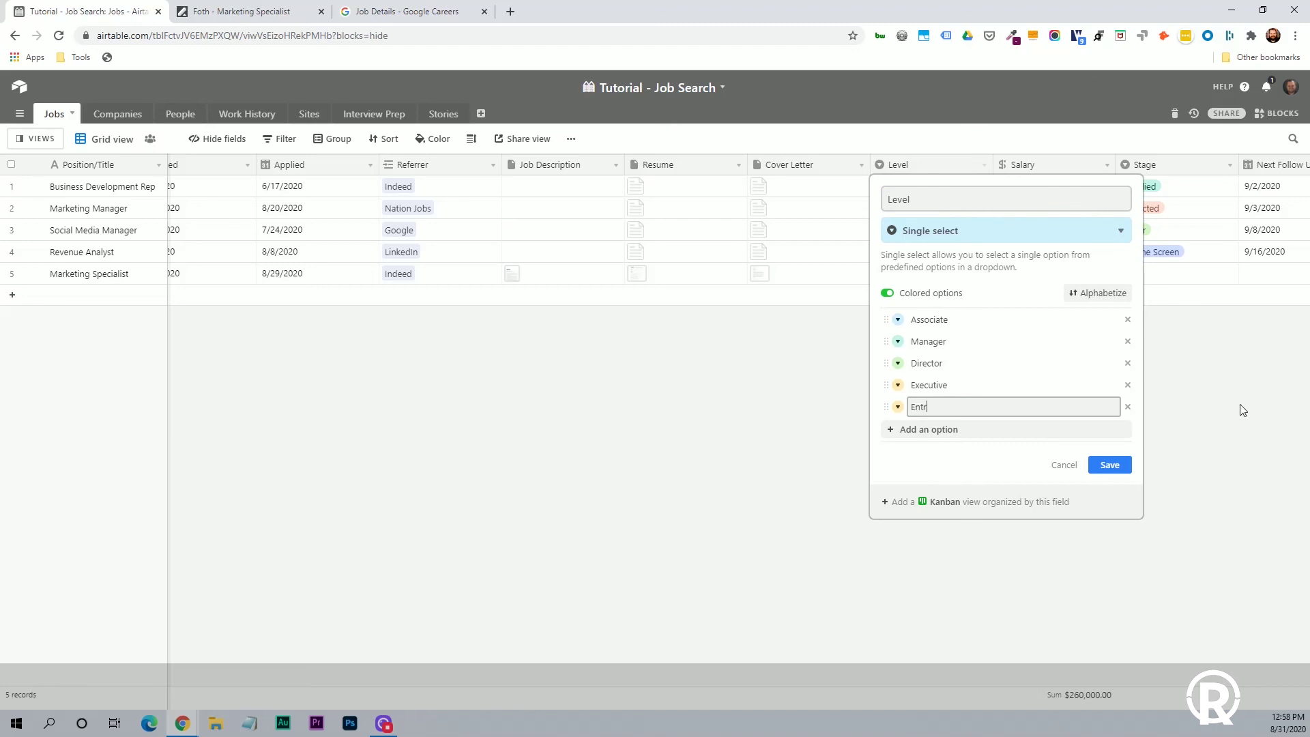
pyautogui.click(898, 406)
pyautogui.click(929, 430)
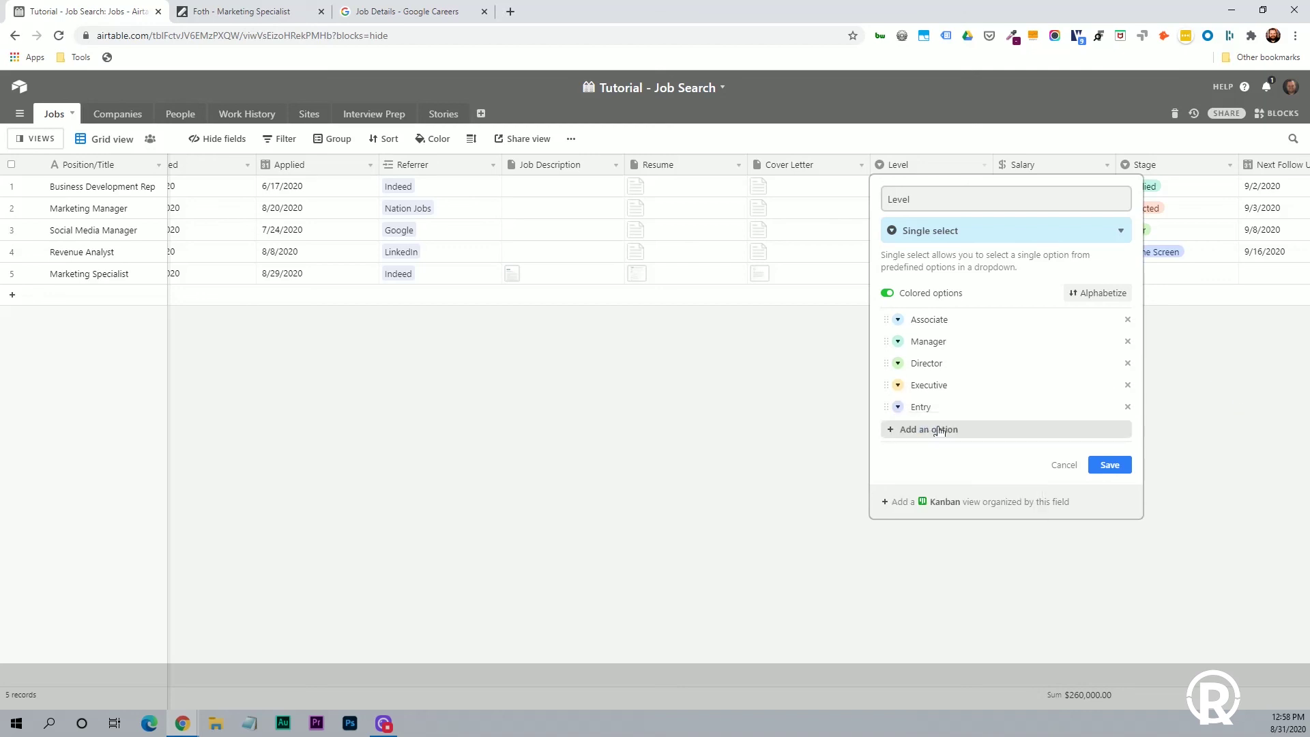
pyautogui.moveTo(885, 407); pyautogui.dragTo(887, 319)
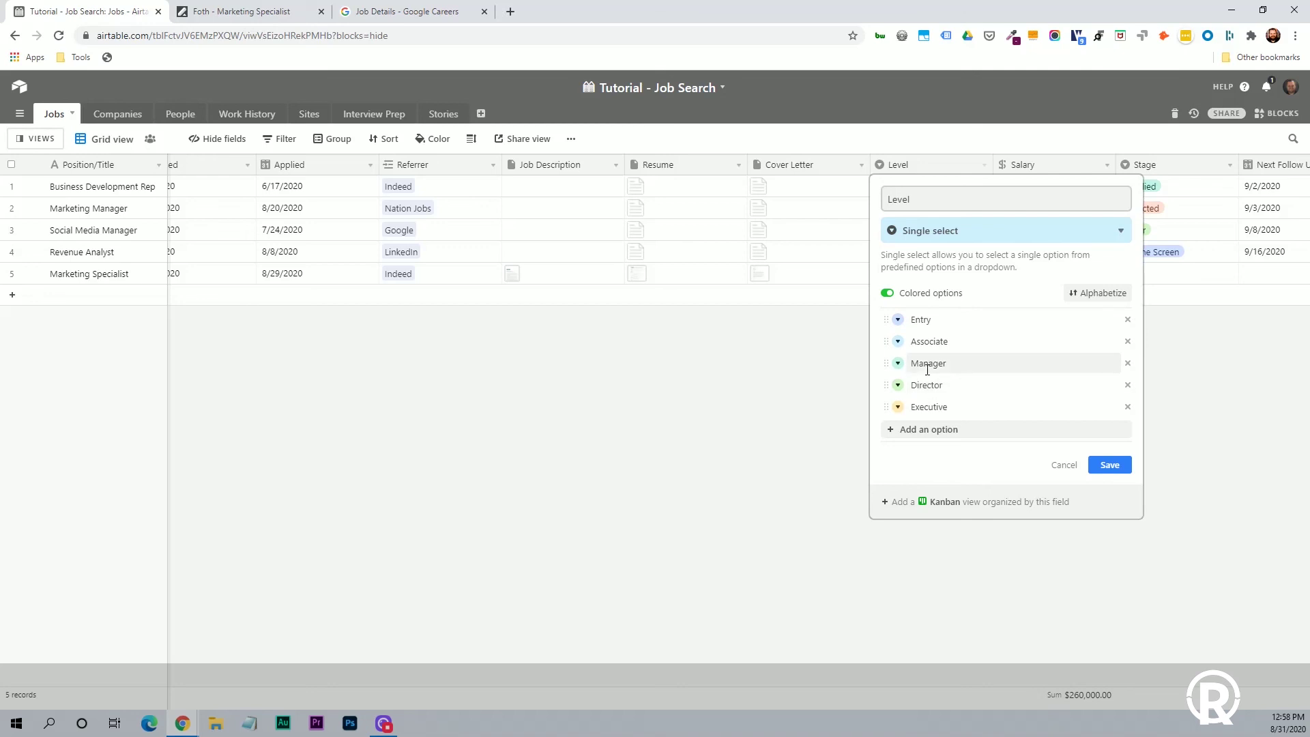
pyautogui.click(1111, 466)
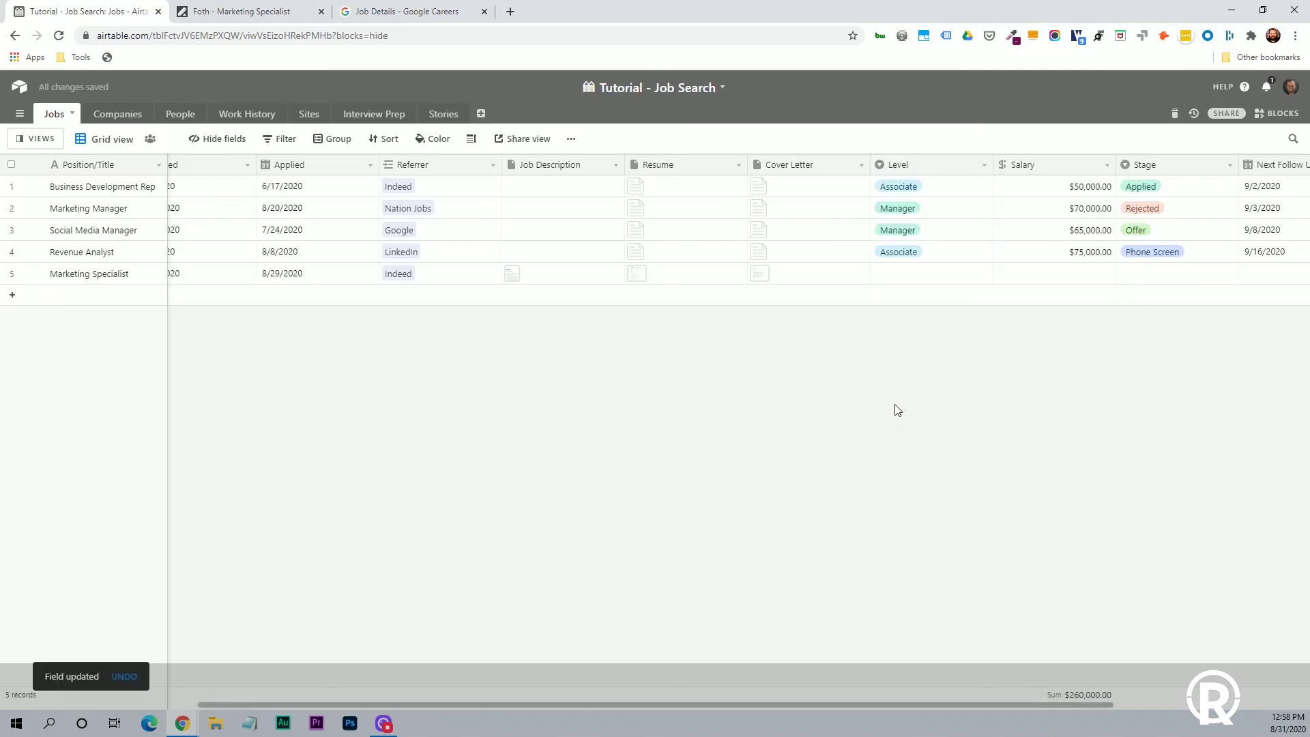
# Add an empty record, then give Marketing Specialist Level Associate and Salary $50,000.00.
pyautogui.click(928, 295)
pyautogui.click(916, 291)
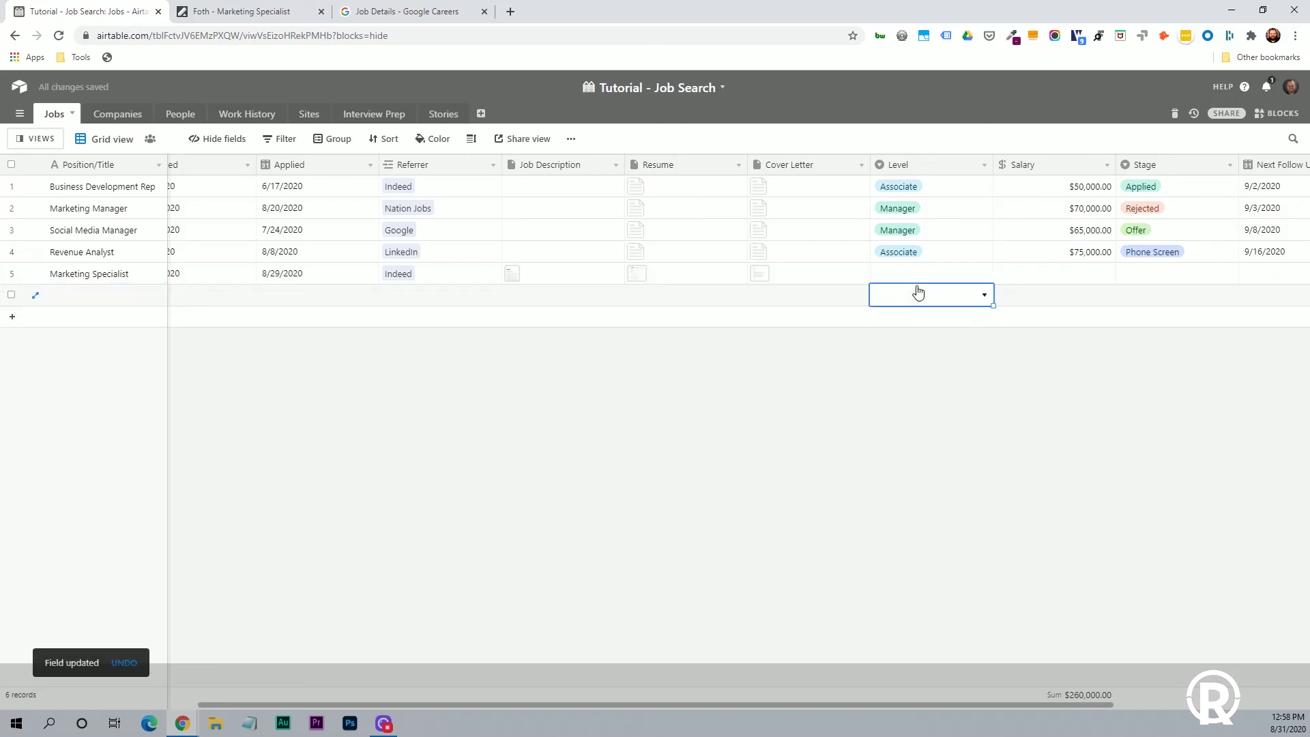
pyautogui.click(957, 273)
pyautogui.click(984, 274)
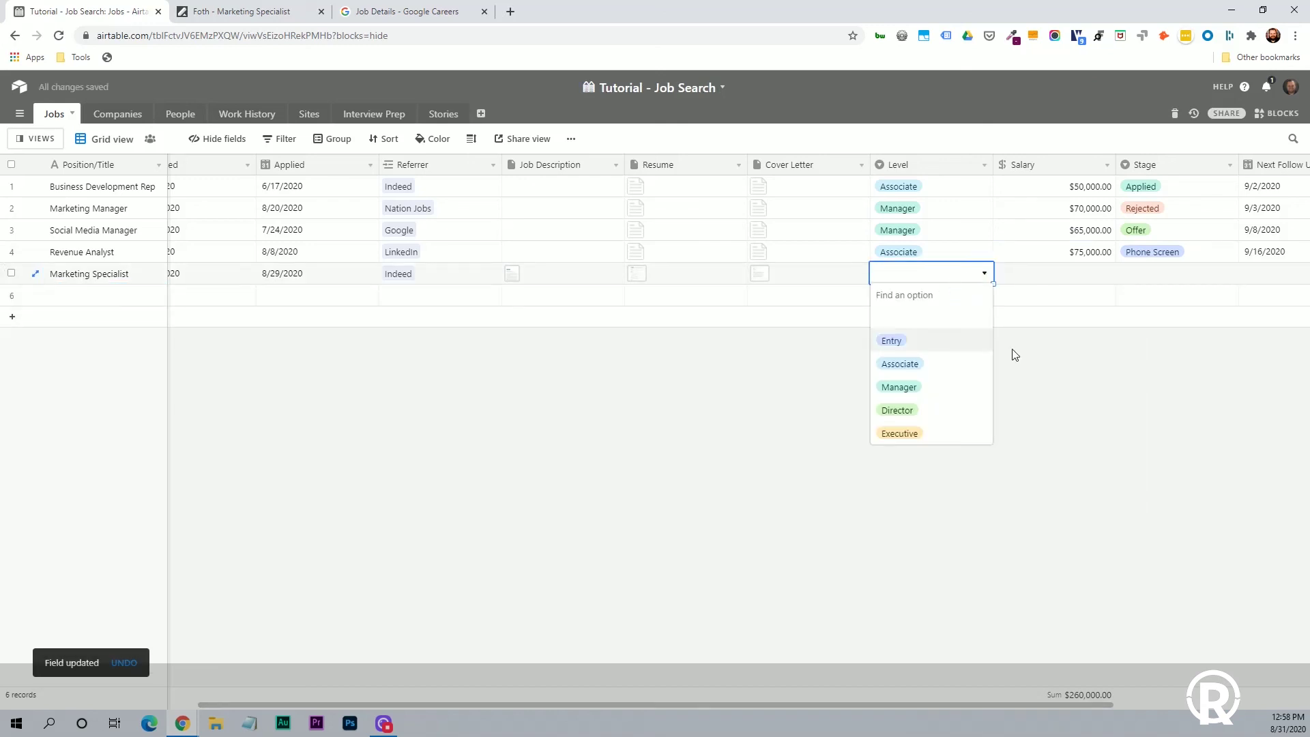
pyautogui.click(959, 370)
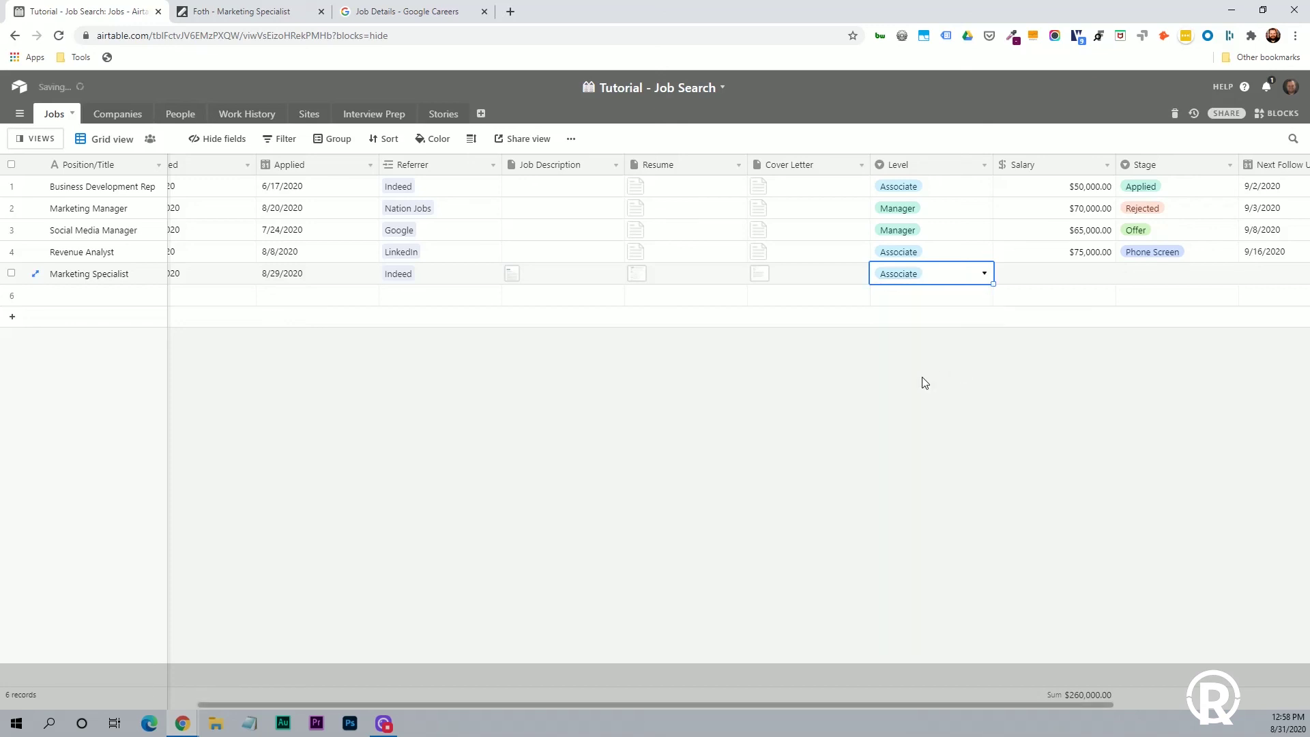
pyautogui.doubleClick(1069, 275)
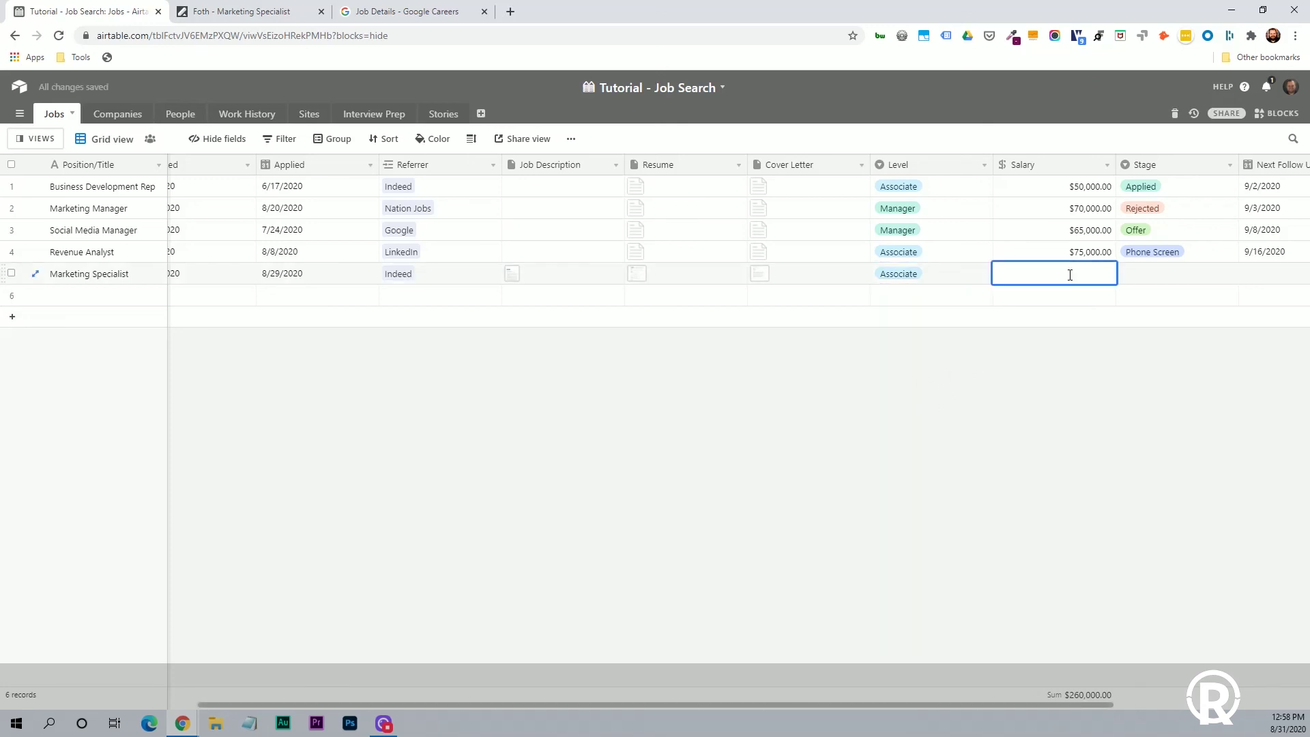
pyautogui.write('50000')
pyautogui.click(1198, 339)
# Set Marketing Specialist's Stage to Applied and Next Follow Up to 9/11/2020.
pyautogui.click(1172, 280)
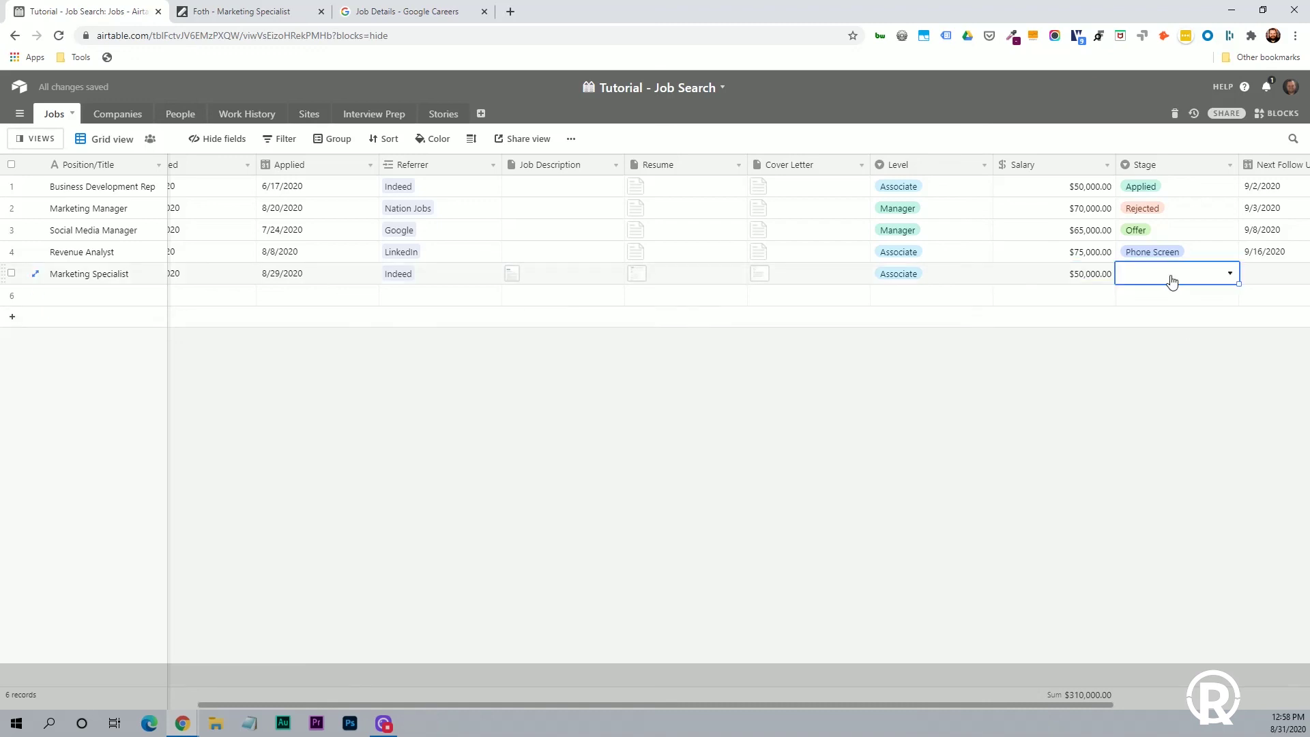
pyautogui.click(1228, 280)
pyautogui.click(1154, 341)
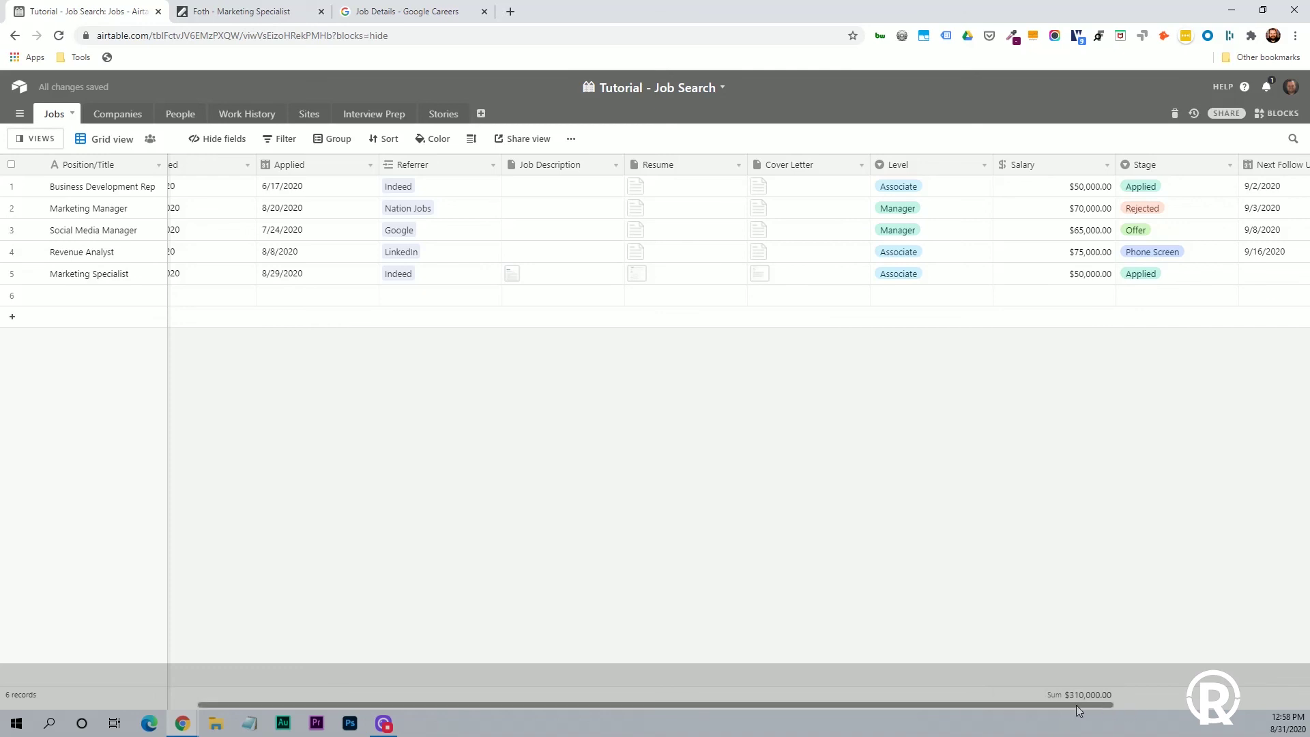
pyautogui.moveTo(1075, 704); pyautogui.dragTo(1252, 636)
pyautogui.click(989, 271)
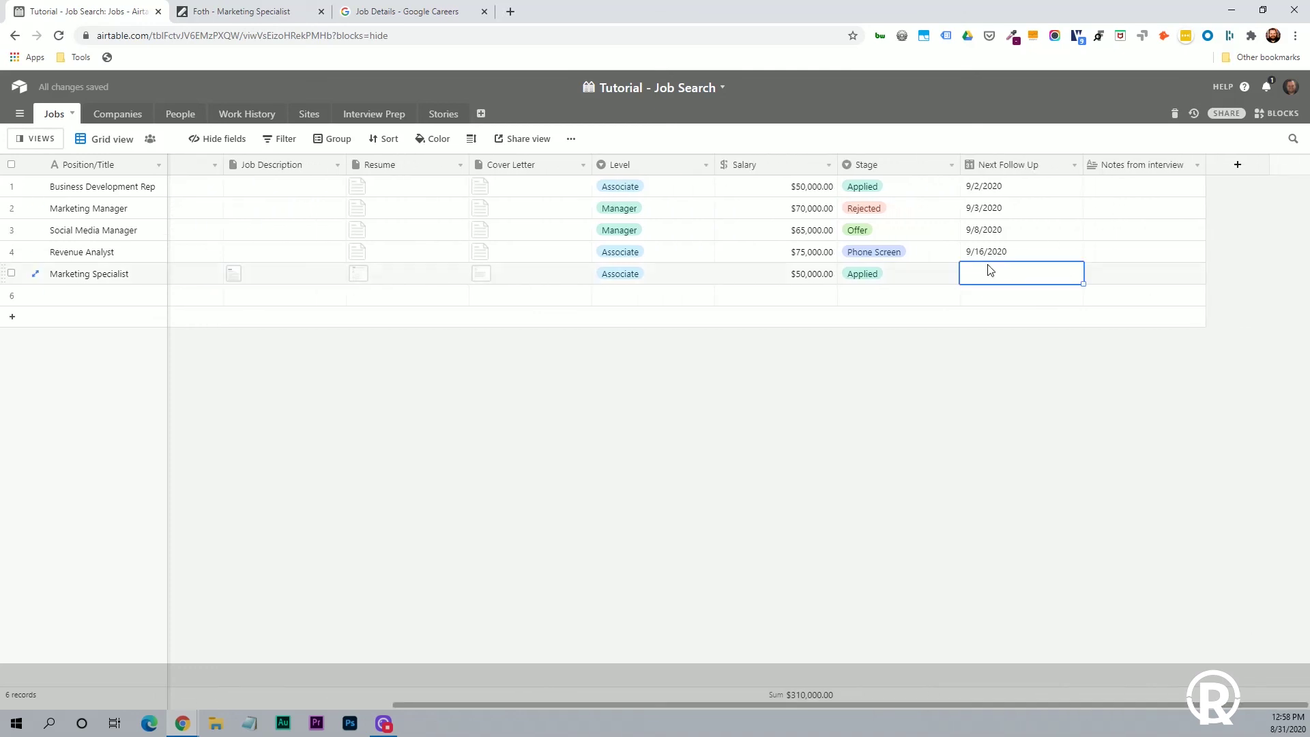
pyautogui.click(977, 278)
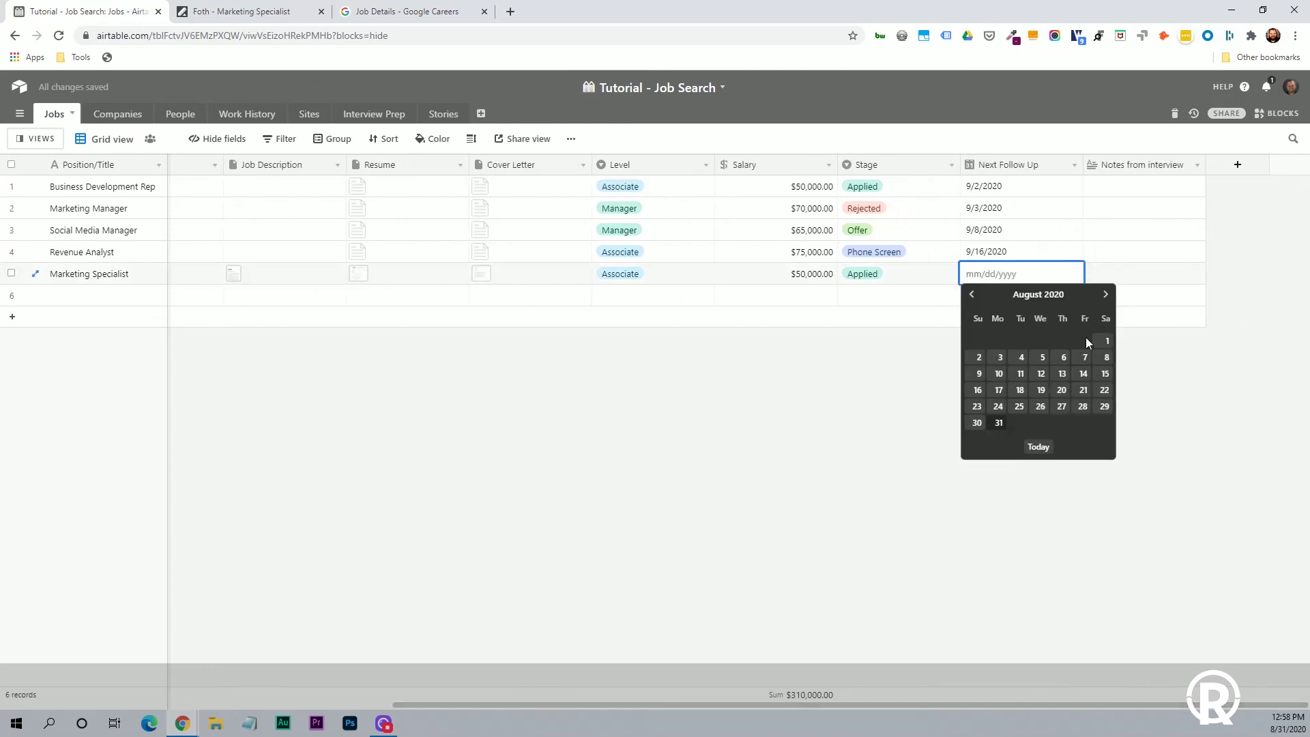
pyautogui.click(1106, 295)
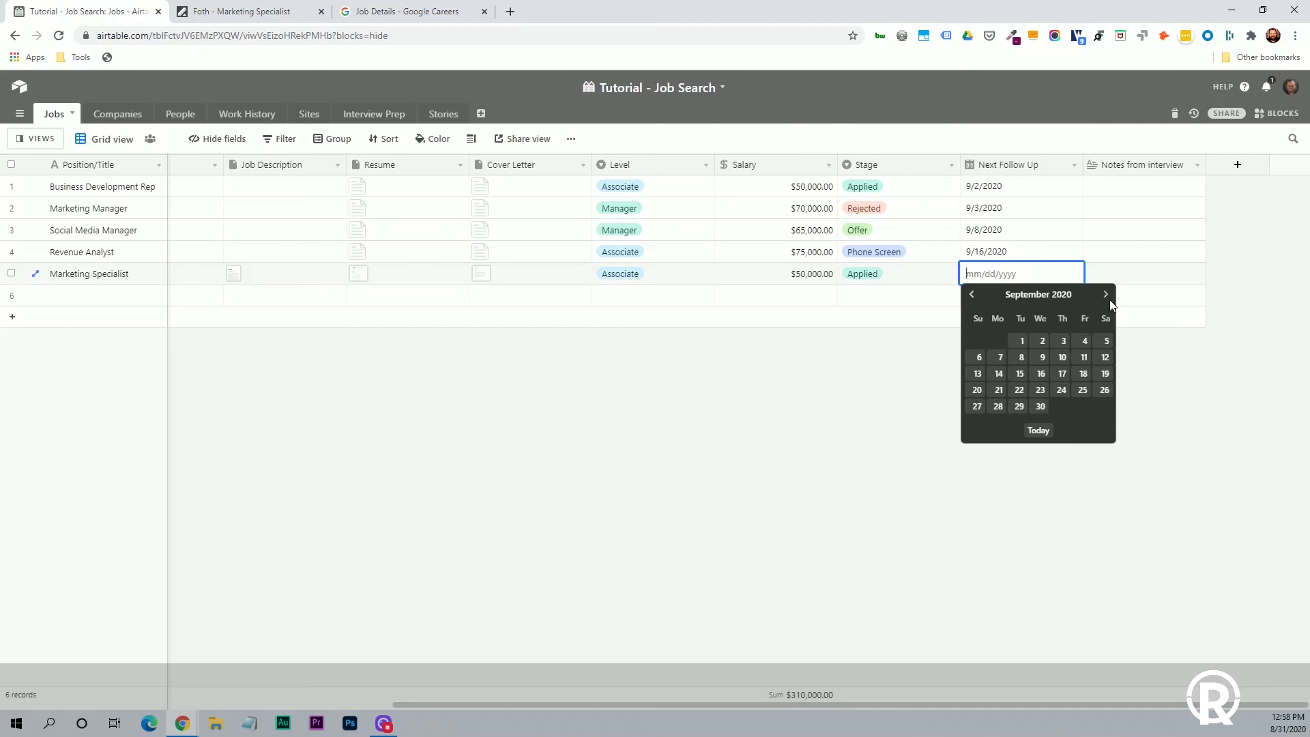
pyautogui.click(1085, 358)
pyautogui.click(1061, 409)
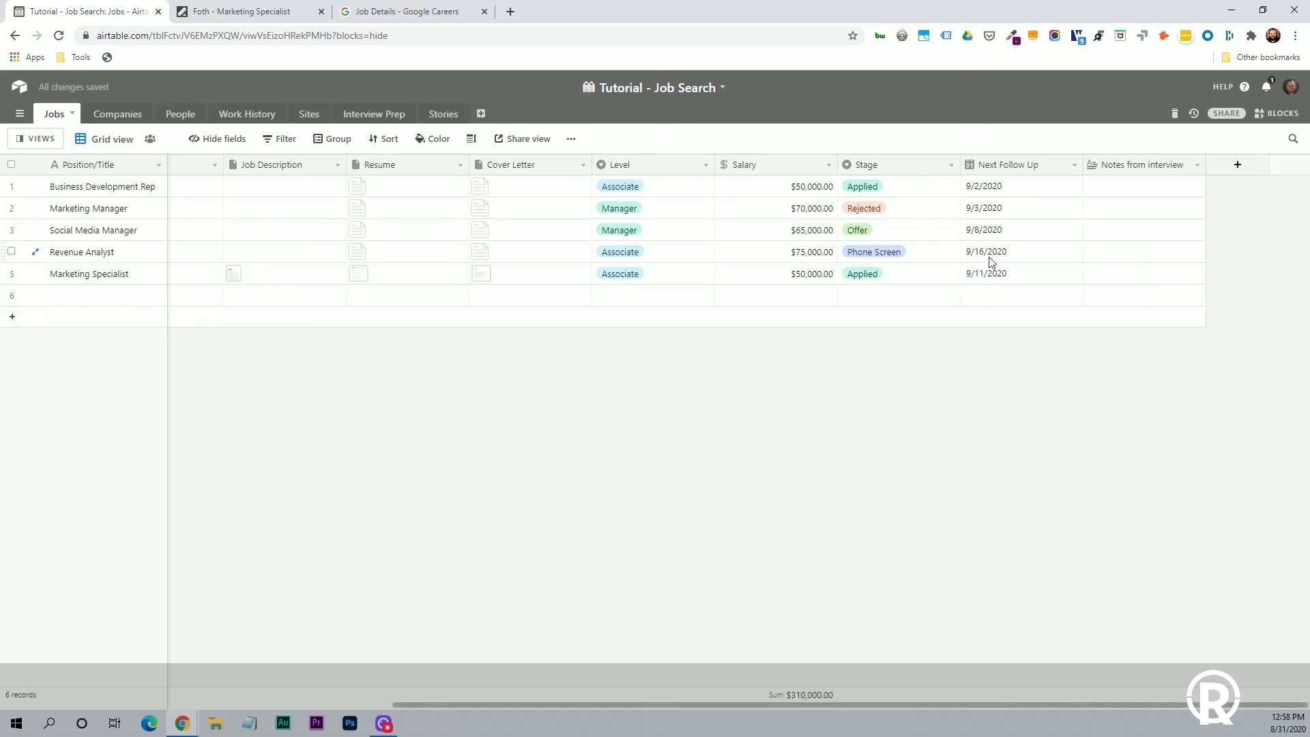
# Expand the Marketing Specialist job's interview notes cell for writing.
pyautogui.click(1137, 276)
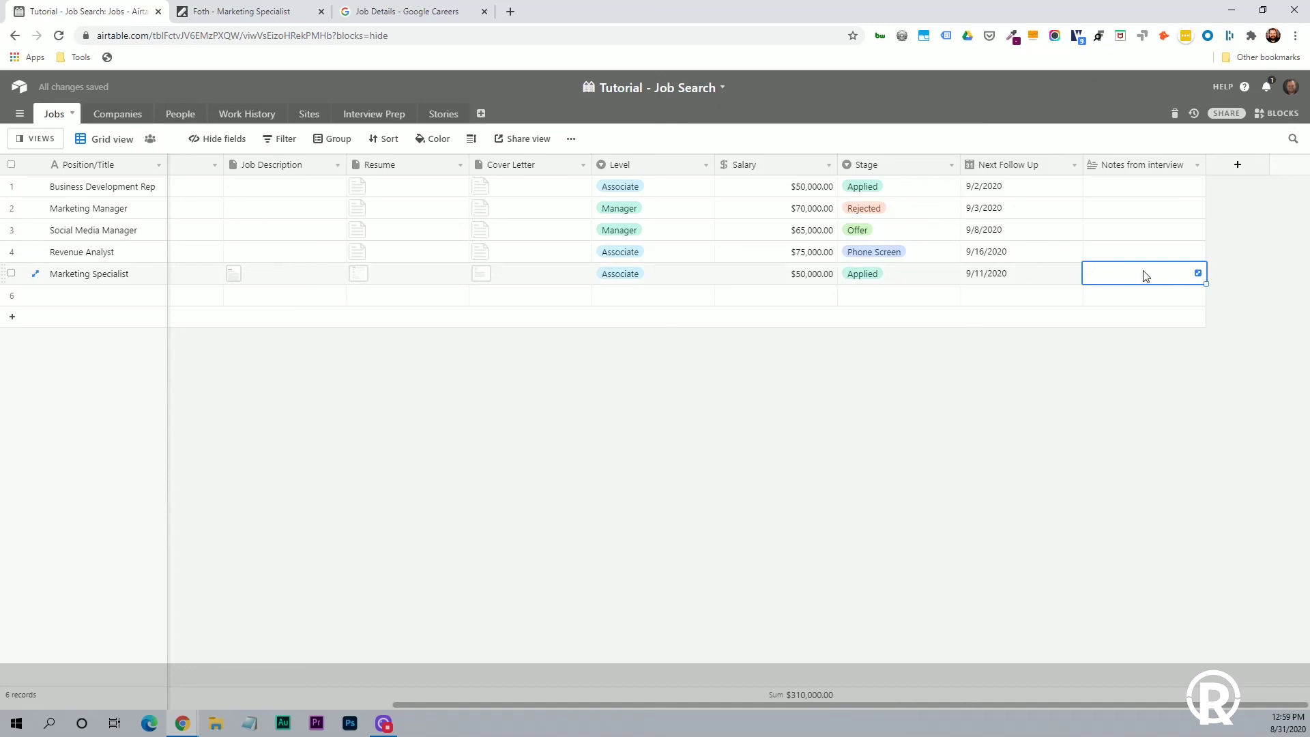
pyautogui.click(1146, 273)
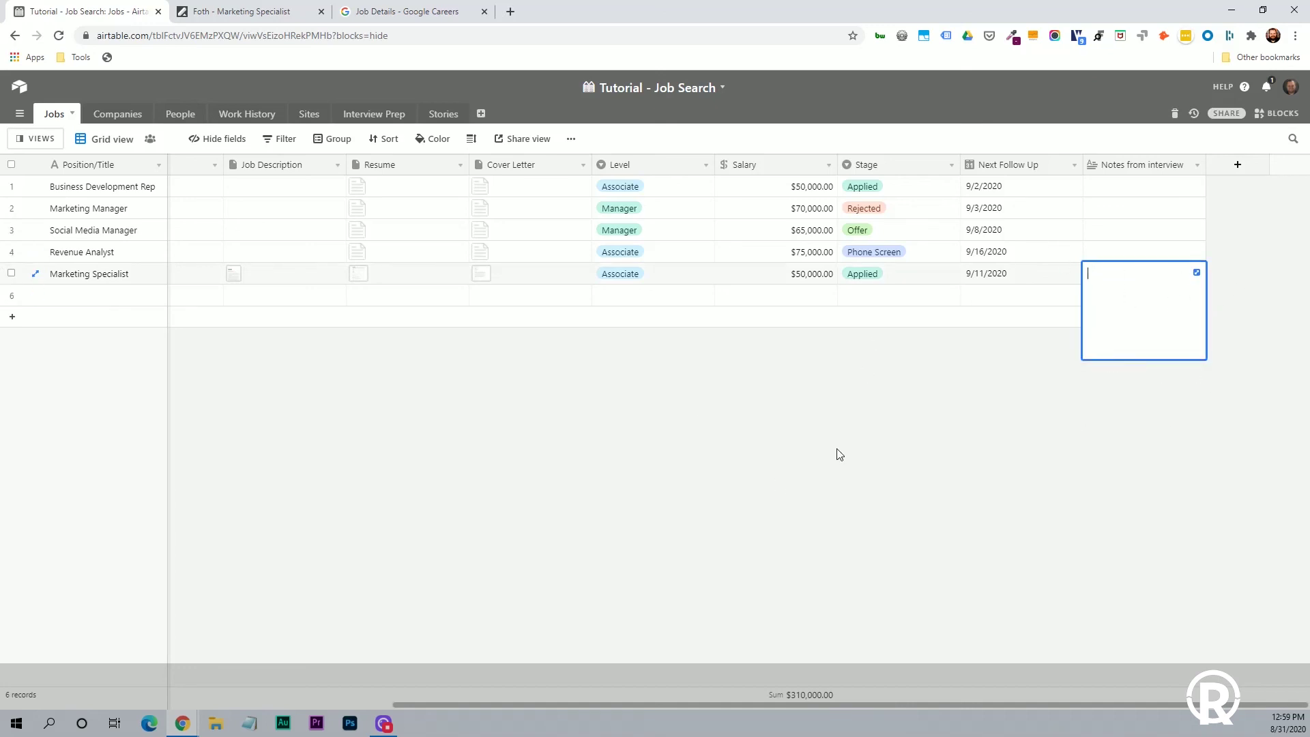
pyautogui.moveTo(670, 703); pyautogui.dragTo(296, 662)
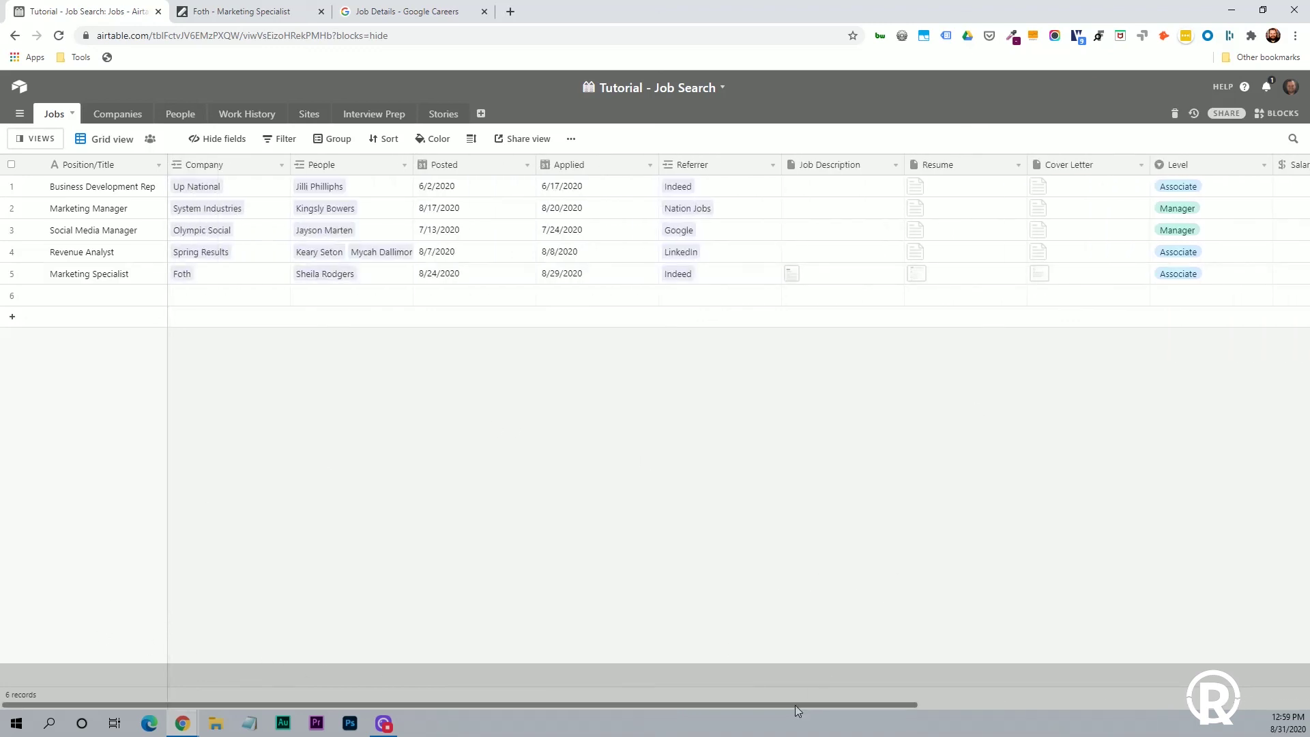
# Reorder the Calendar view in the Jobs views list and switch to the By Stage board.
pyautogui.moveTo(795, 705); pyautogui.dragTo(1164, 705)
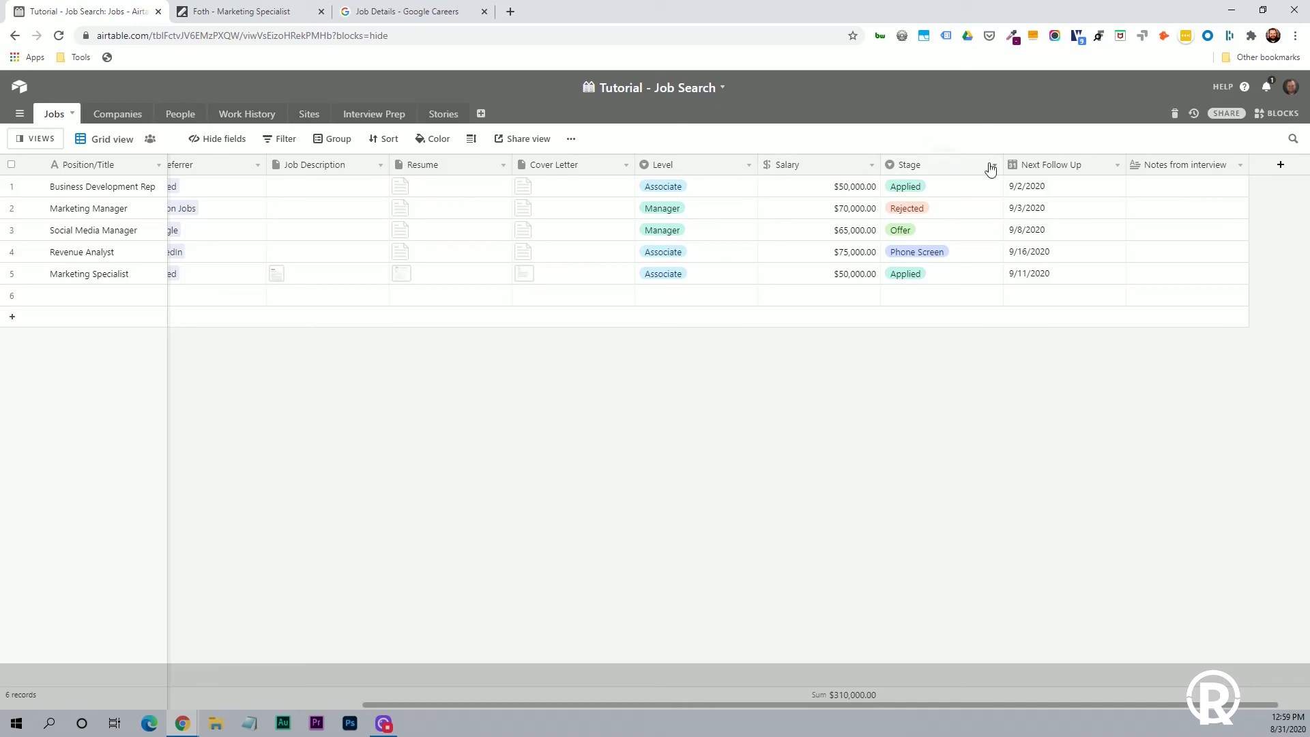
pyautogui.click(41, 139)
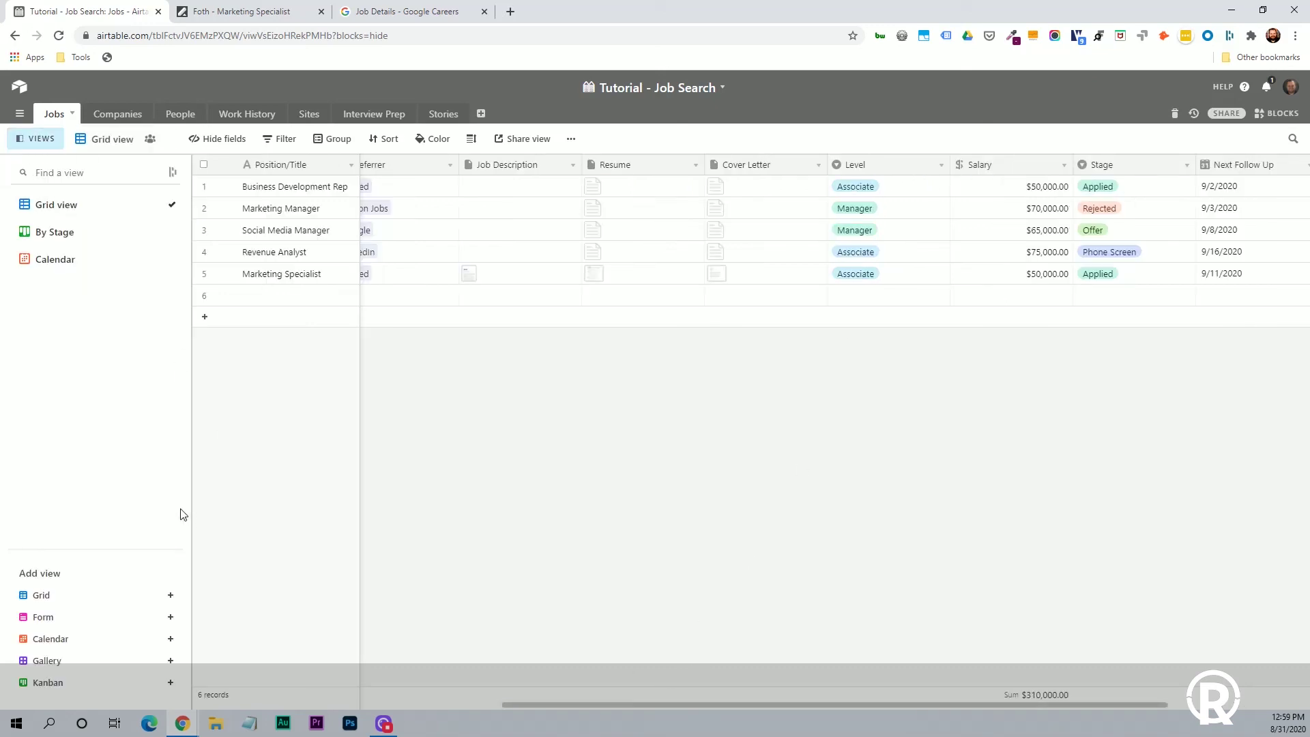
pyautogui.moveTo(72, 263); pyautogui.dragTo(89, 244)
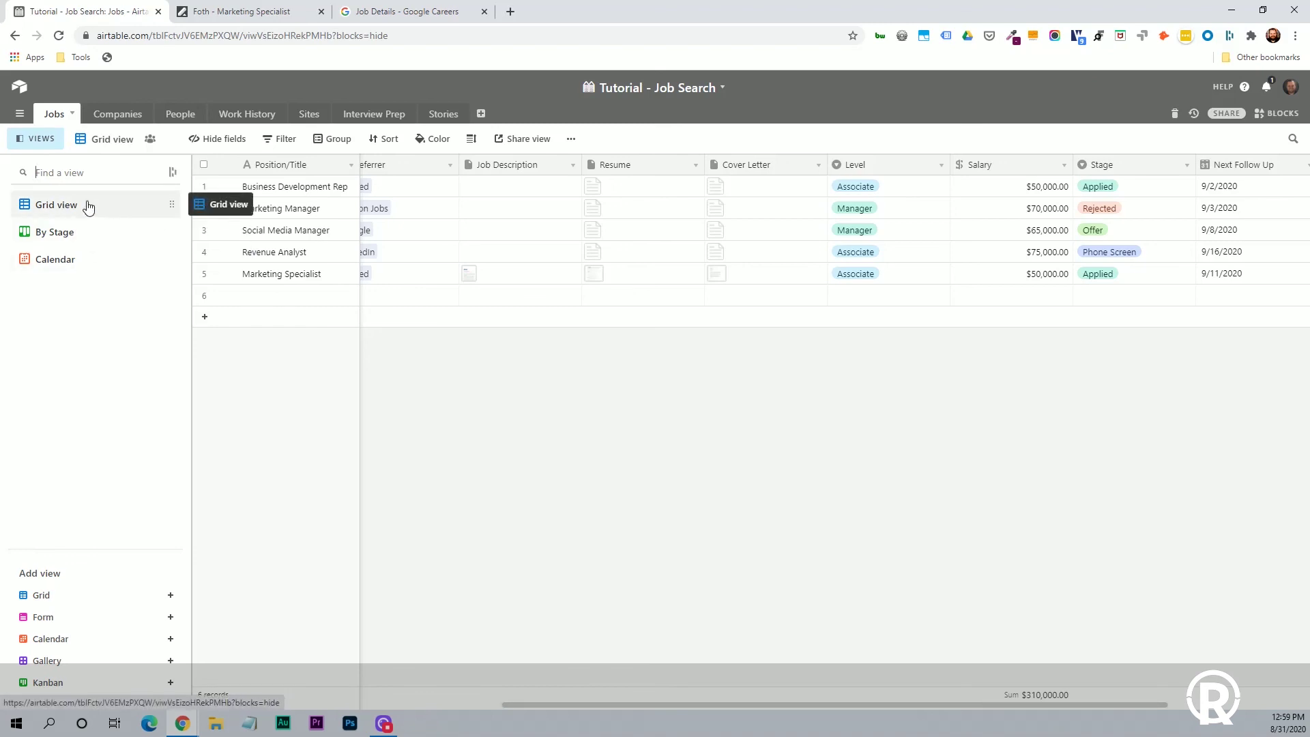
pyautogui.click(60, 235)
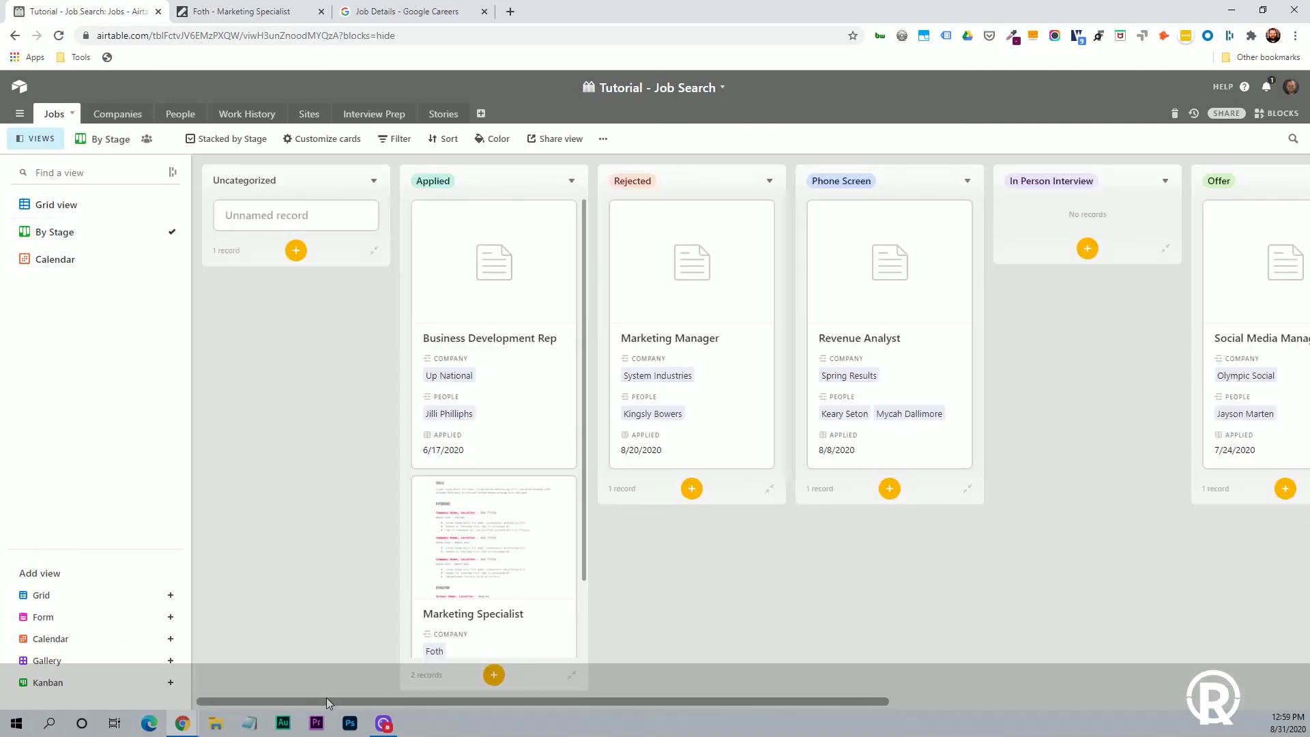
# Move the Marketing Specialist card from Applied to Phone Screen, then to In Person Interview.
pyautogui.moveTo(326, 697); pyautogui.dragTo(584, 688)
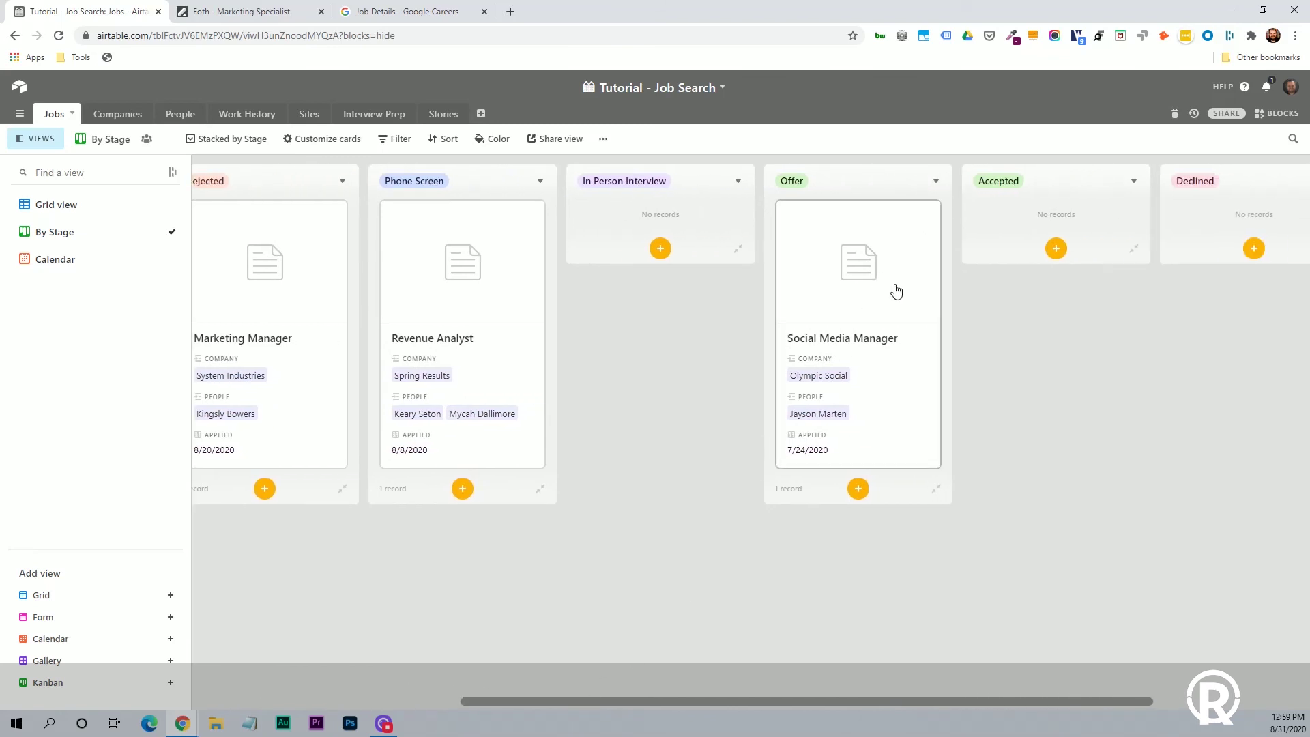
pyautogui.moveTo(706, 699); pyautogui.dragTo(337, 671)
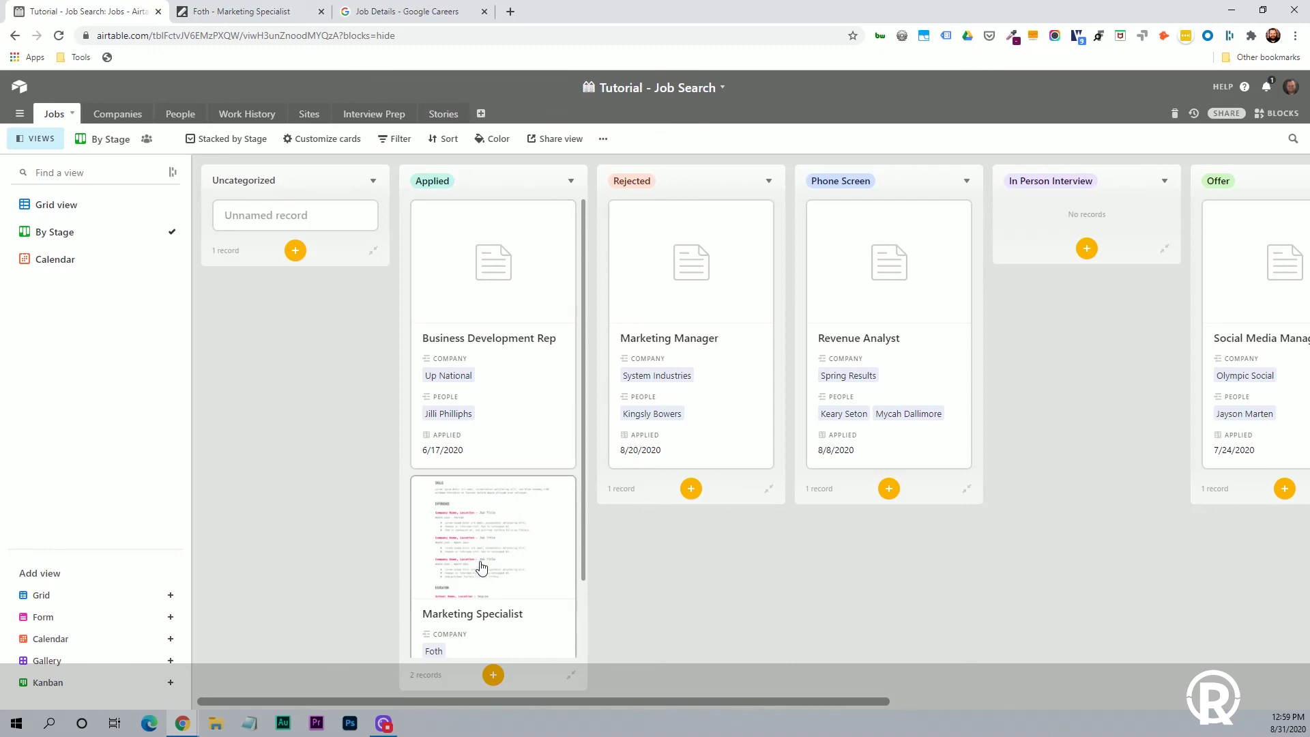
pyautogui.moveTo(481, 566); pyautogui.dragTo(887, 369)
pyautogui.moveTo(782, 712); pyautogui.dragTo(1047, 676)
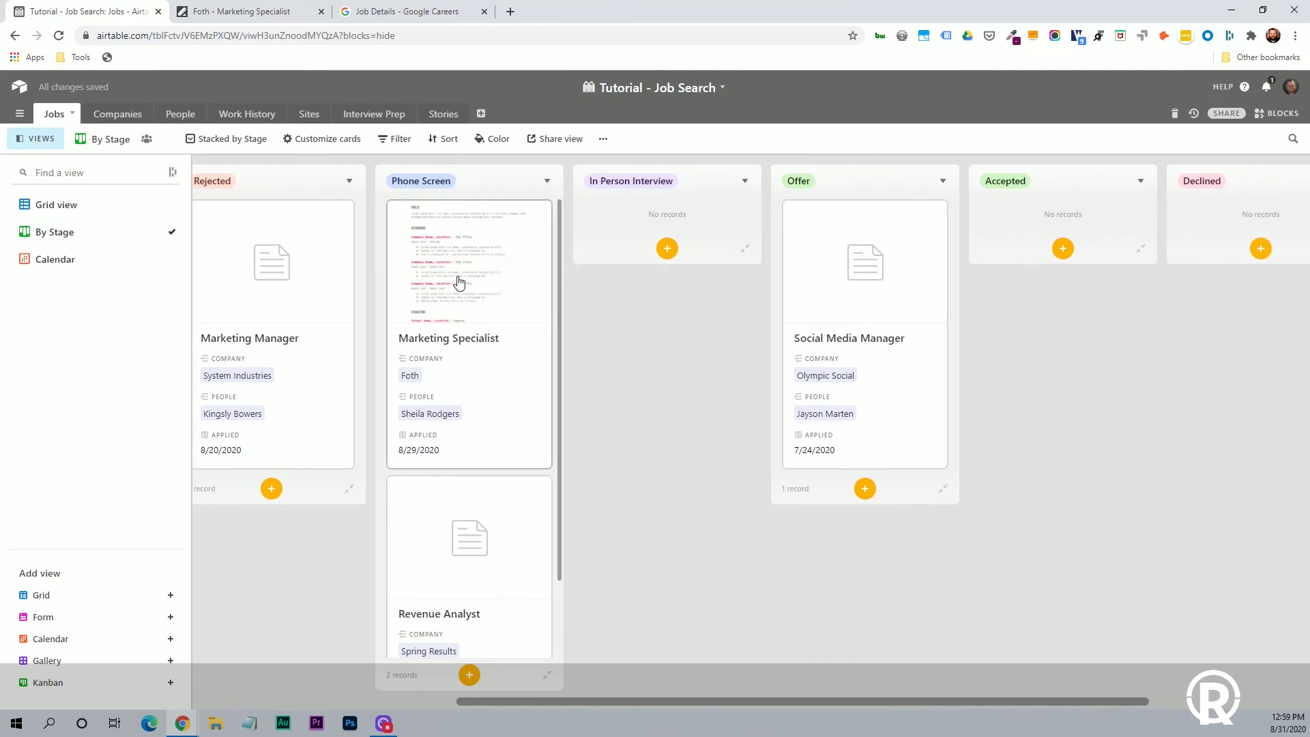
pyautogui.moveTo(458, 283); pyautogui.dragTo(634, 304)
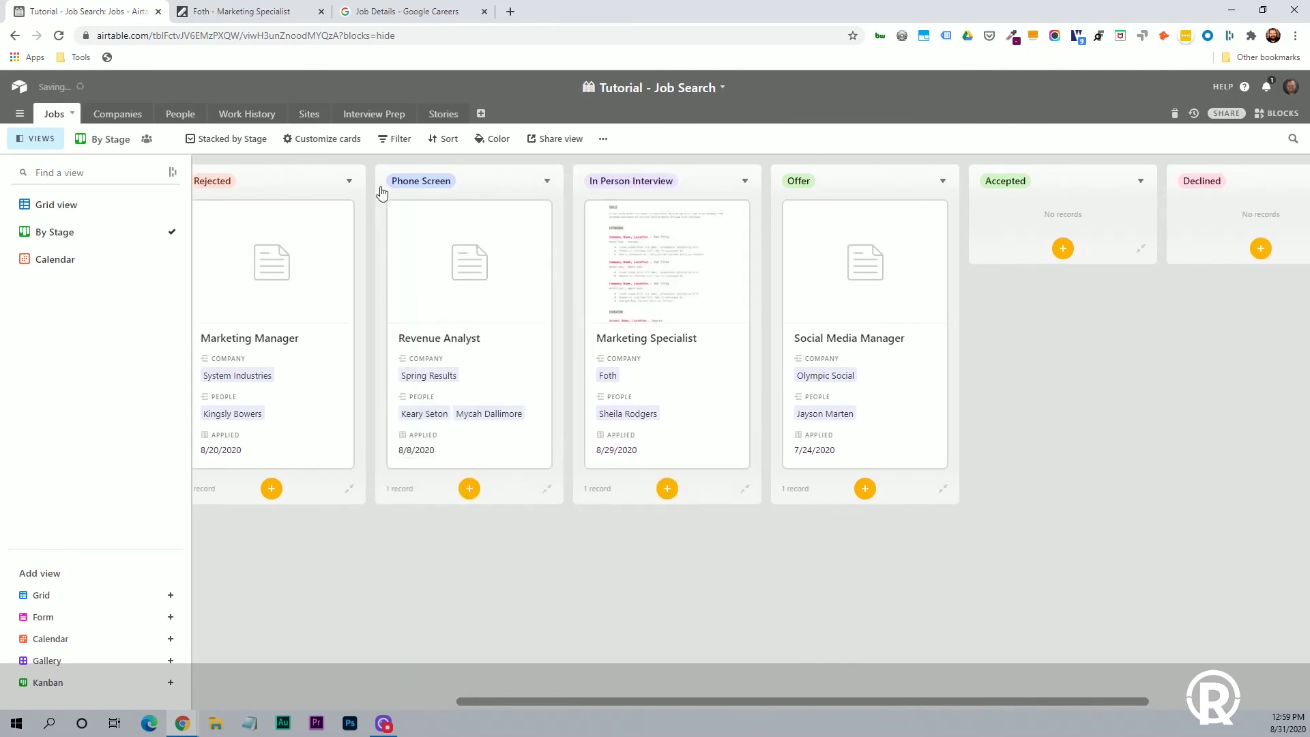
# Check the jobs in Grid view, return to By Stage, then show the Calendar view.
pyautogui.click(90, 205)
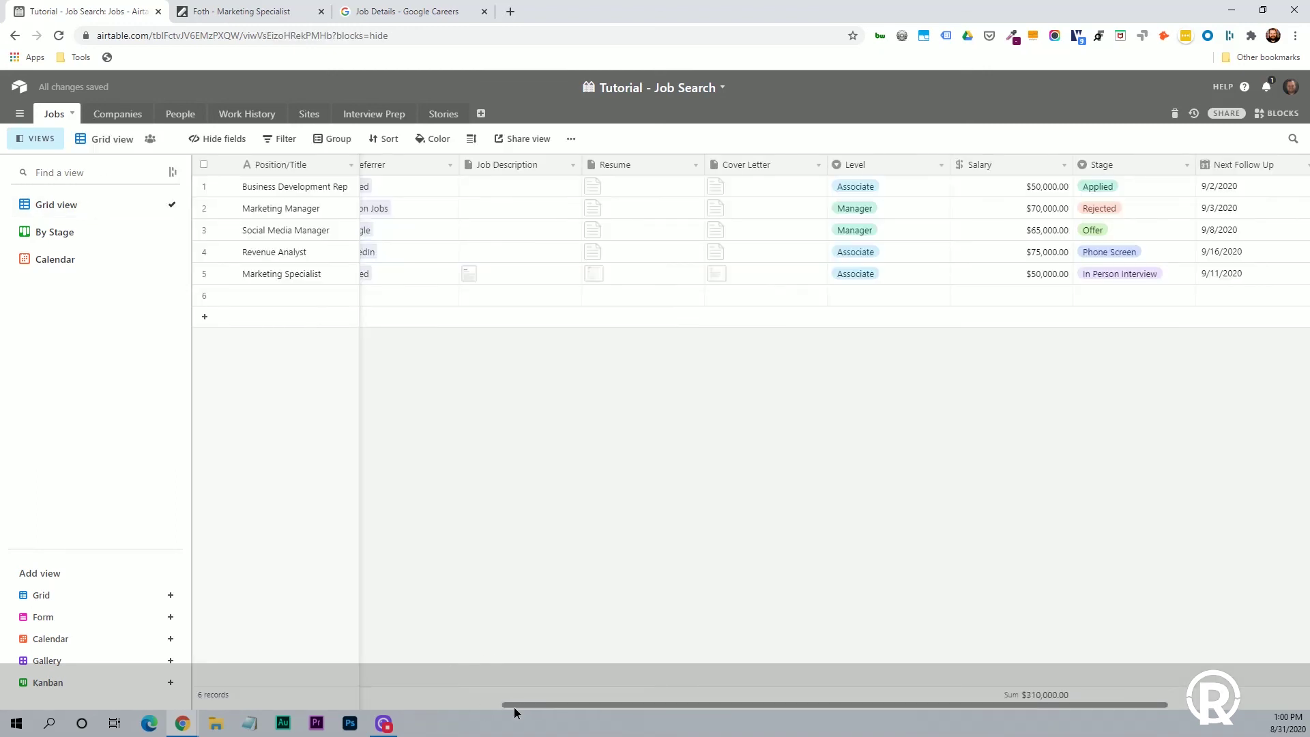
pyautogui.moveTo(513, 707); pyautogui.dragTo(821, 701)
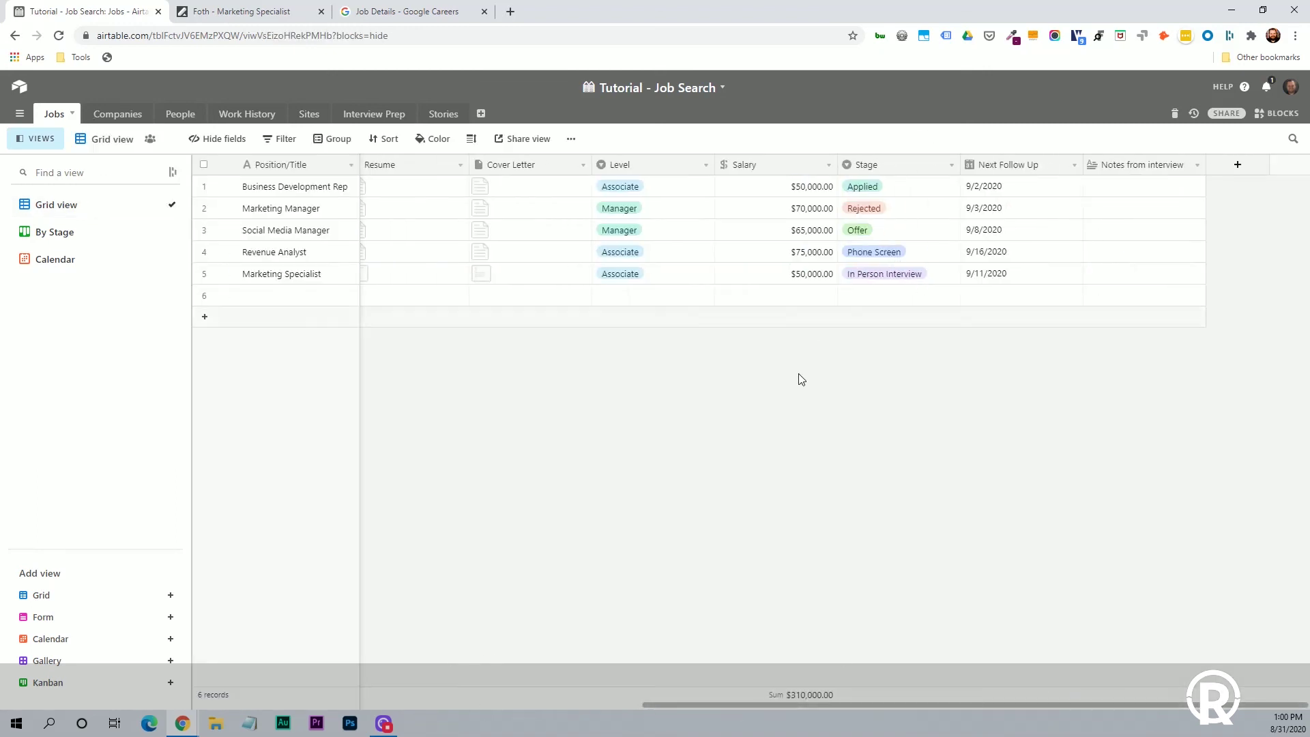
pyautogui.moveTo(743, 706); pyautogui.dragTo(229, 679)
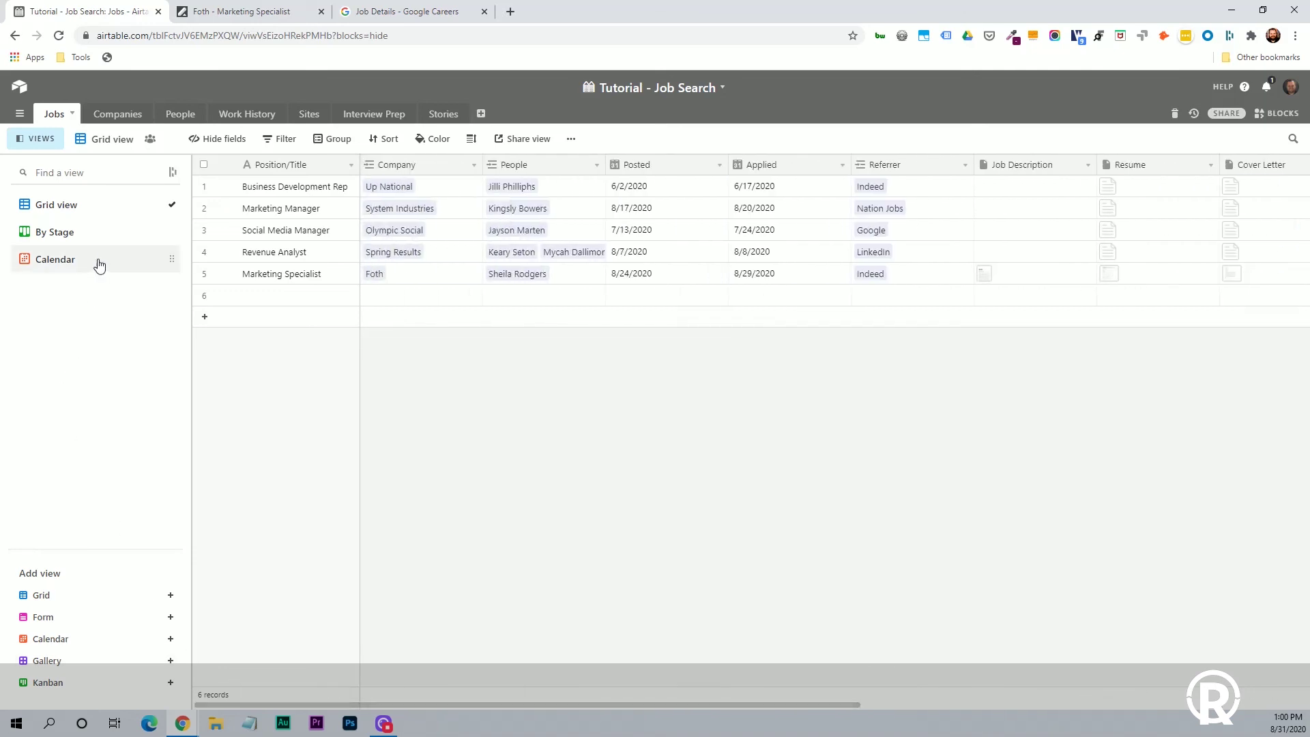
pyautogui.click(115, 239)
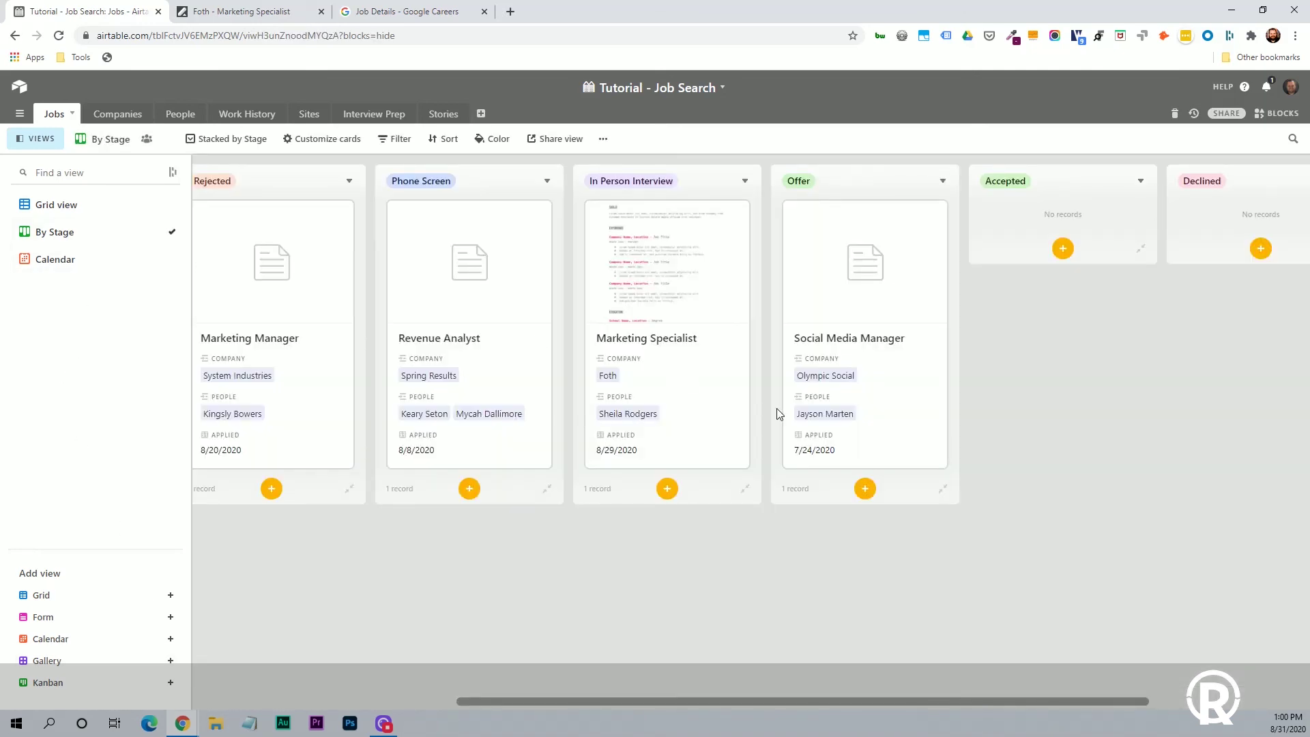
pyautogui.click(60, 263)
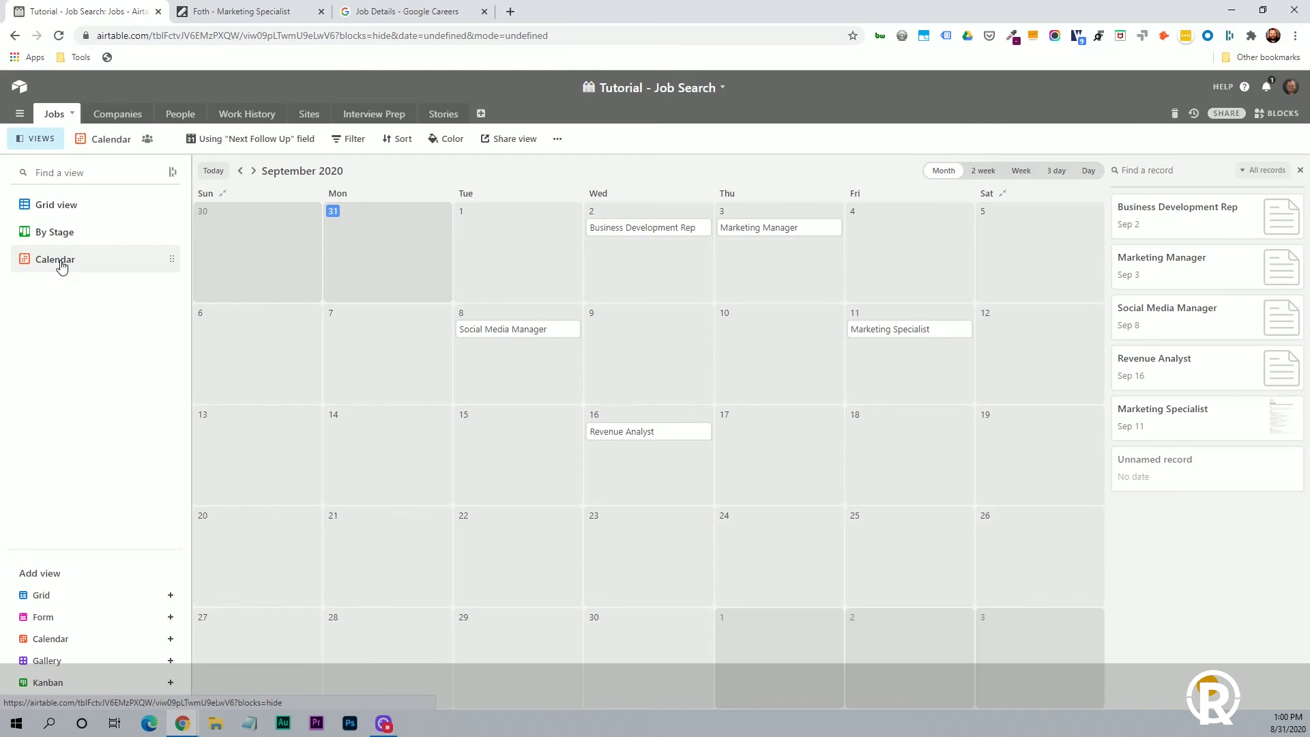
# Place jobs on the calendar by their Next Follow Up date field.
pyautogui.click(273, 144)
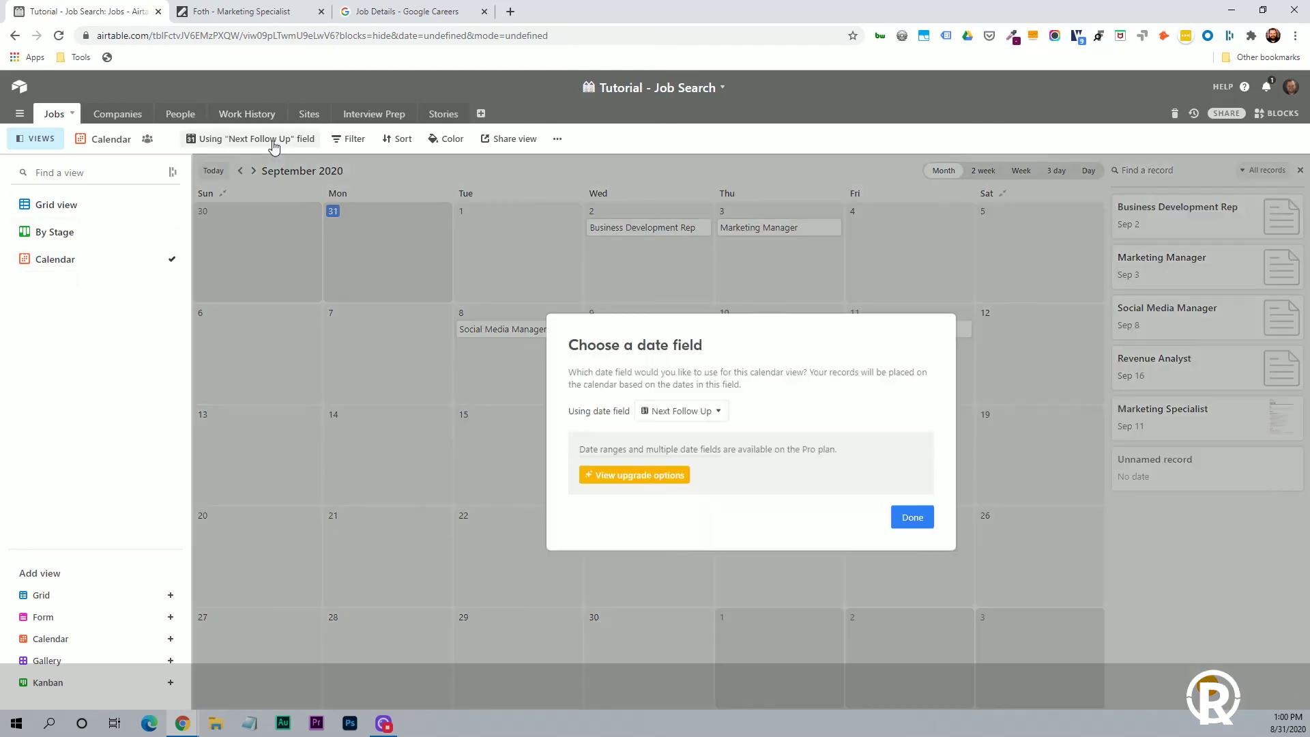
pyautogui.click(709, 414)
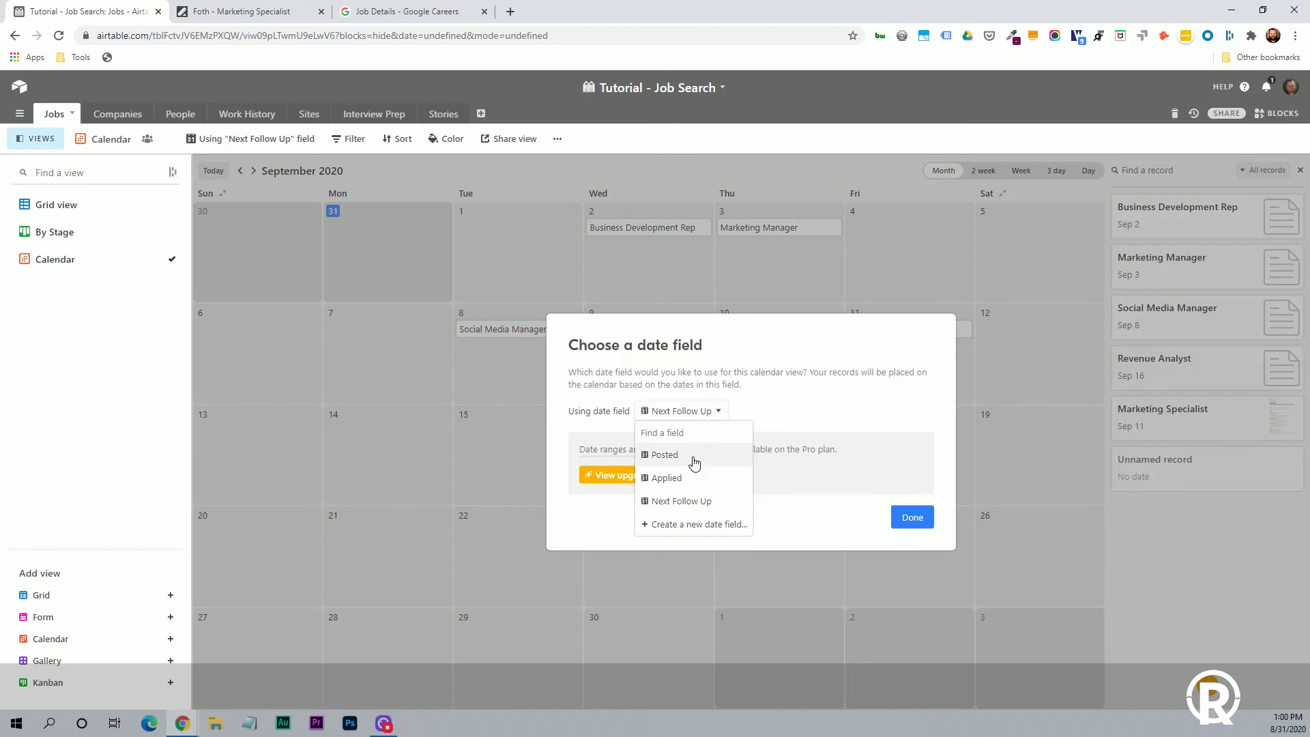
pyautogui.click(702, 503)
pyautogui.click(914, 519)
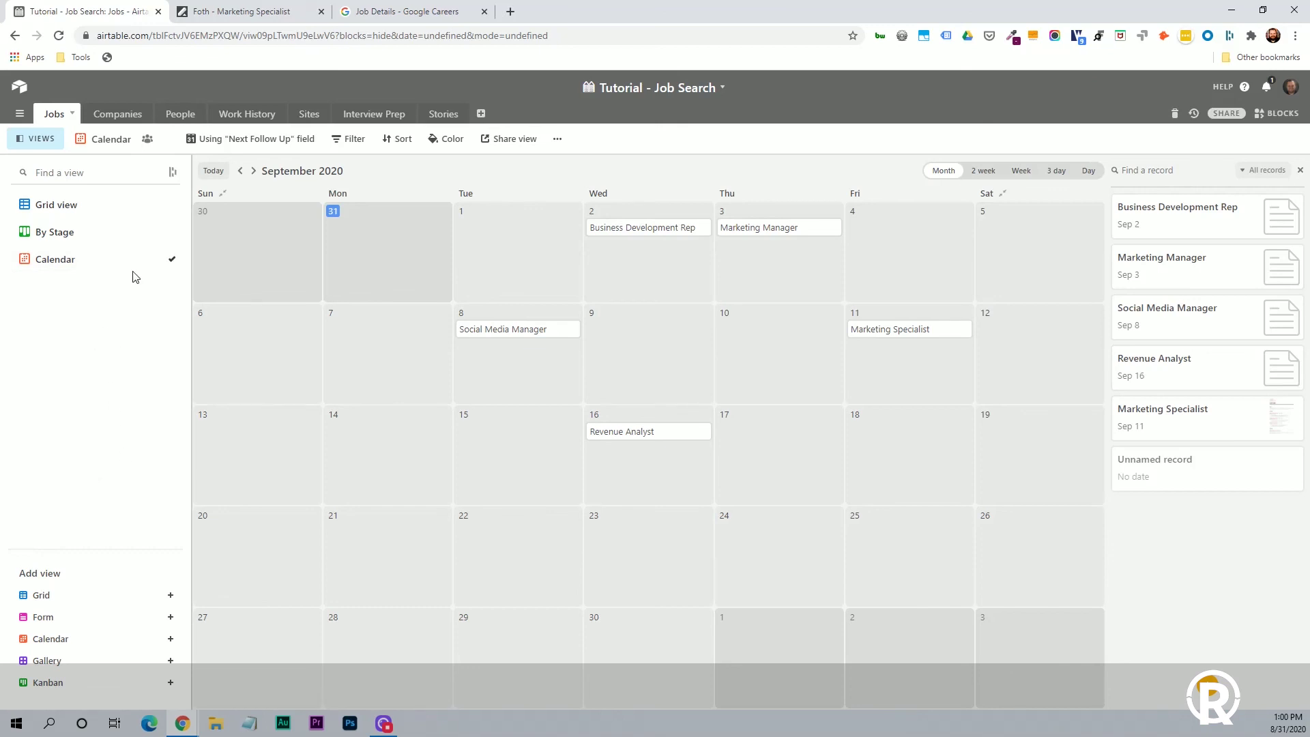
# Add a Google company record and rate its Interest 5 stars.
pyautogui.click(106, 116)
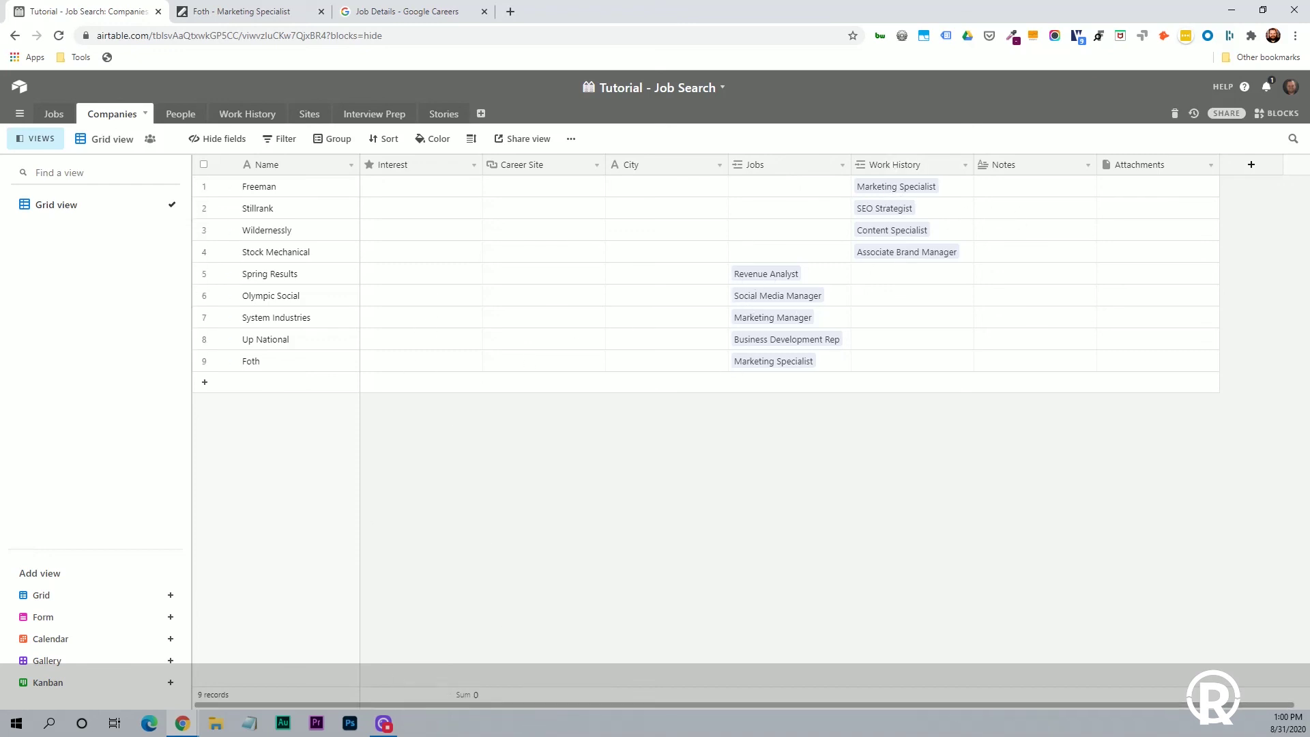
pyautogui.click(253, 385)
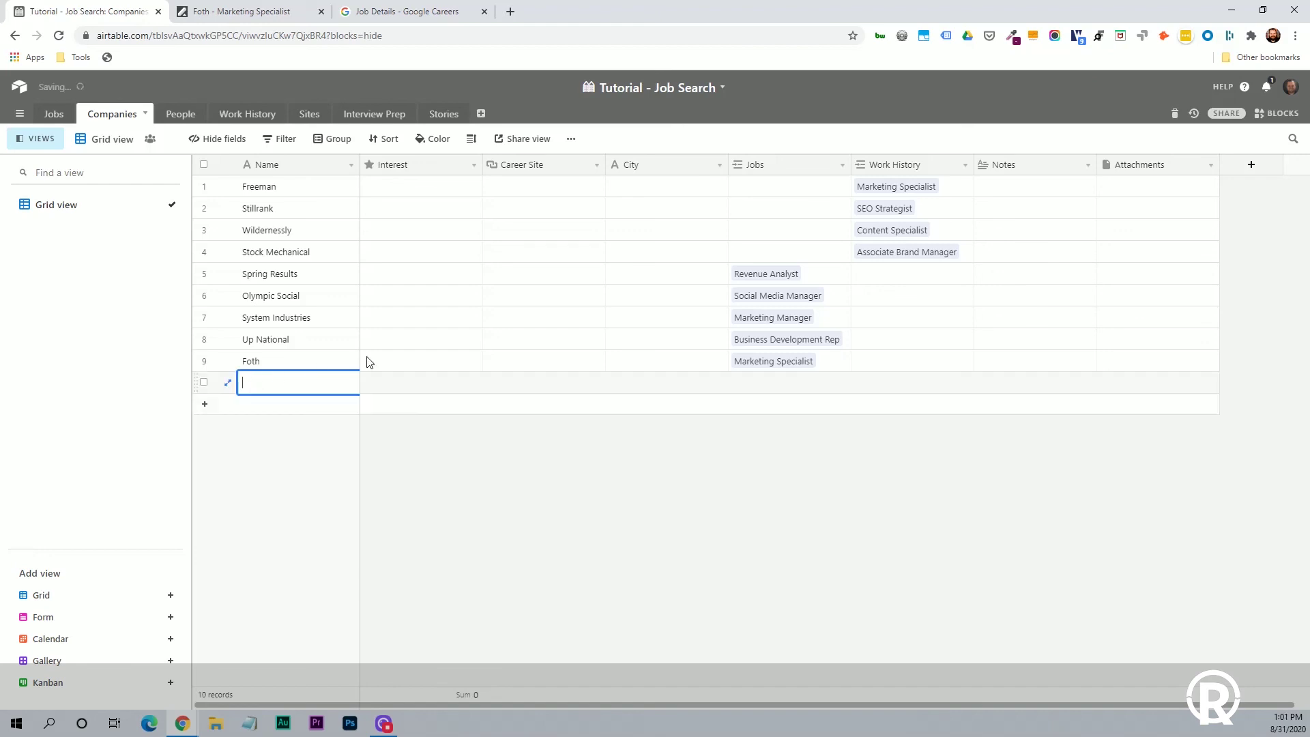
pyautogui.write('Google')
pyautogui.click(288, 427)
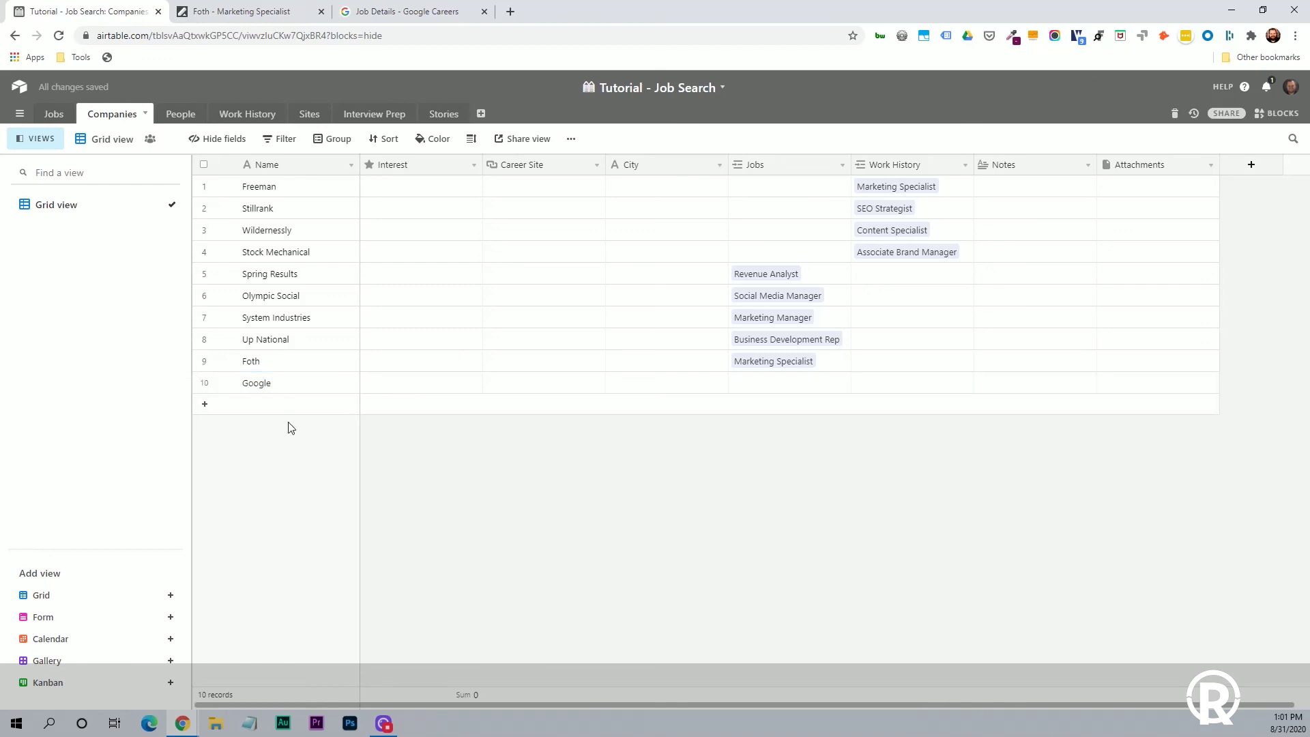
pyautogui.click(391, 391)
pyautogui.click(414, 385)
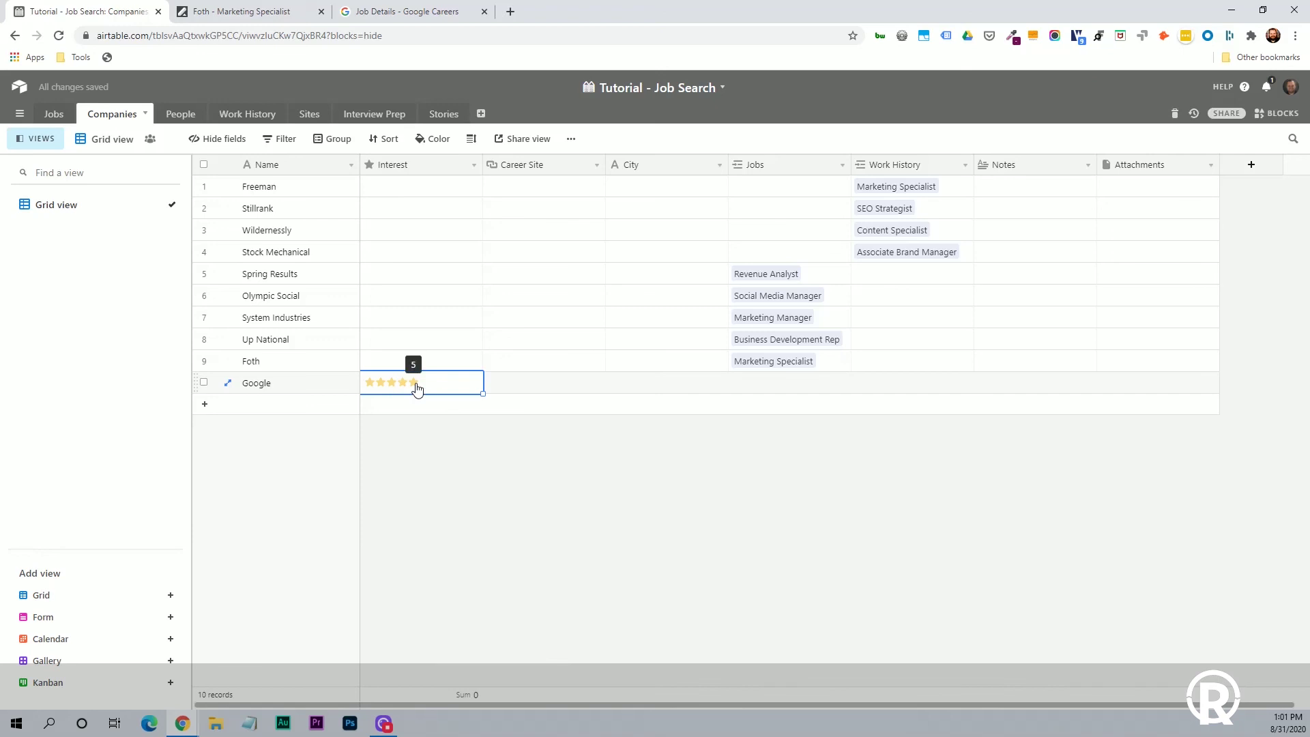
pyautogui.click(414, 384)
pyautogui.click(512, 386)
# Paste the Google Careers job page URL into Google's Career Site field.
pyautogui.click(382, 12)
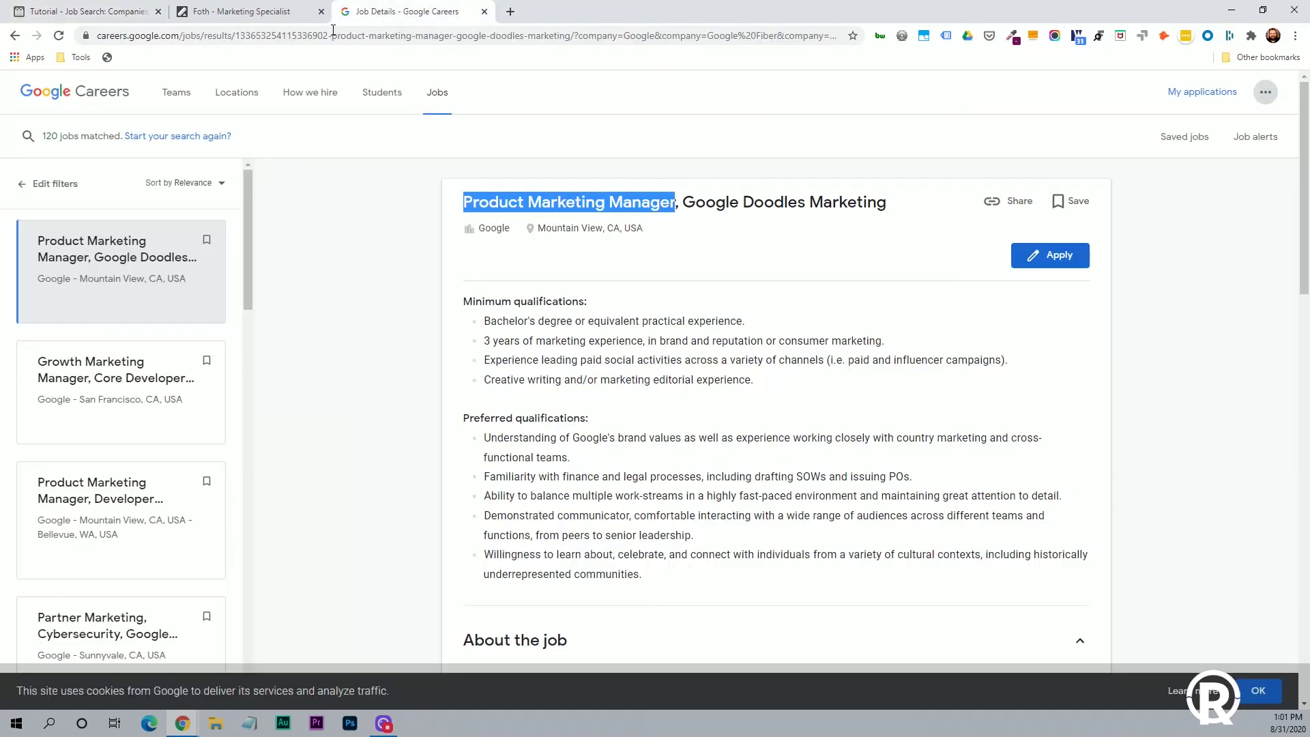
pyautogui.click(295, 38)
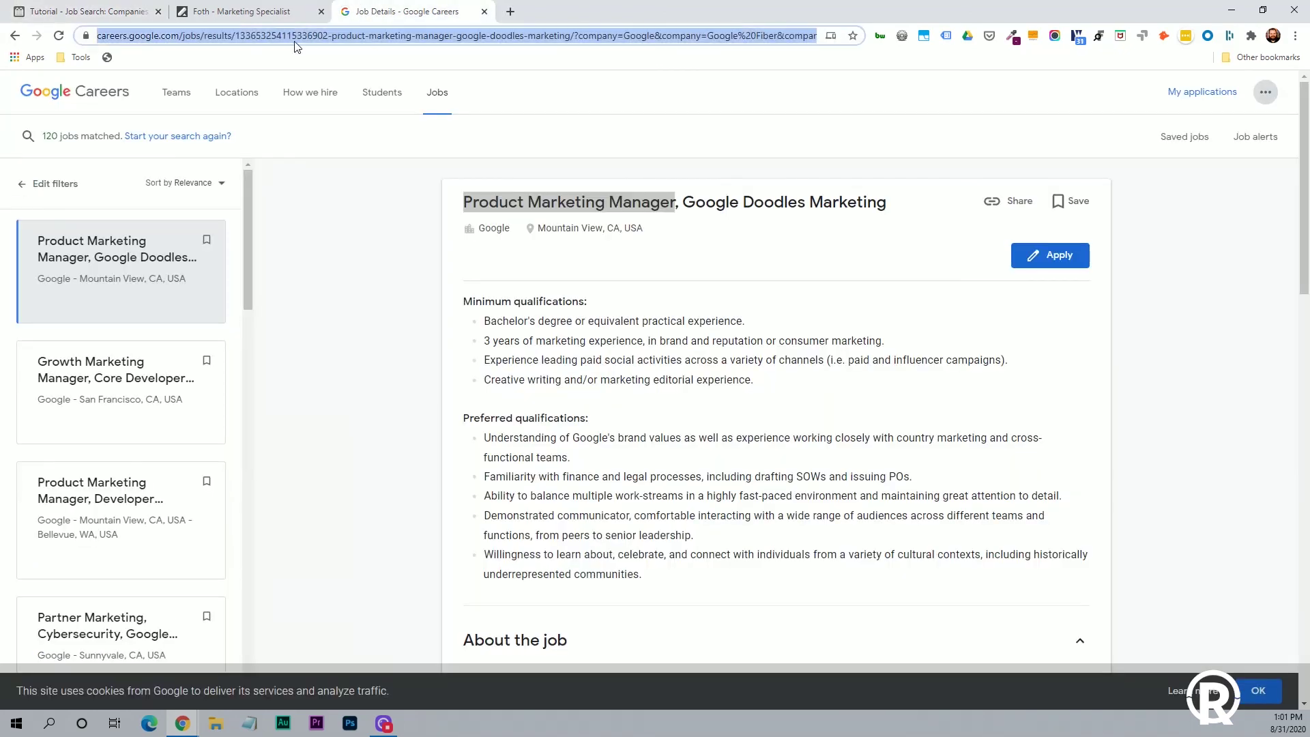
pyautogui.hotkey('ctrl', 'c')
pyautogui.click(109, 12)
pyautogui.doubleClick(517, 384)
pyautogui.hotkey('ctrl', 'v')
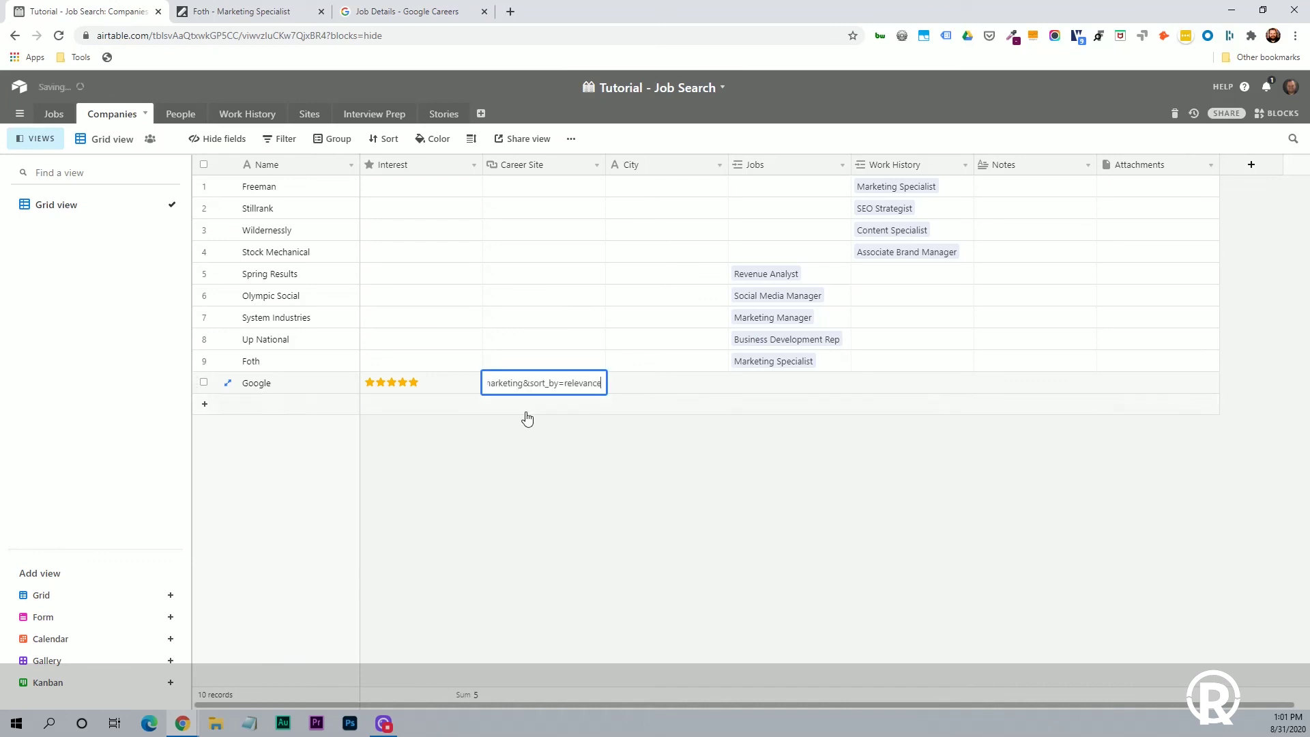
pyautogui.click(522, 424)
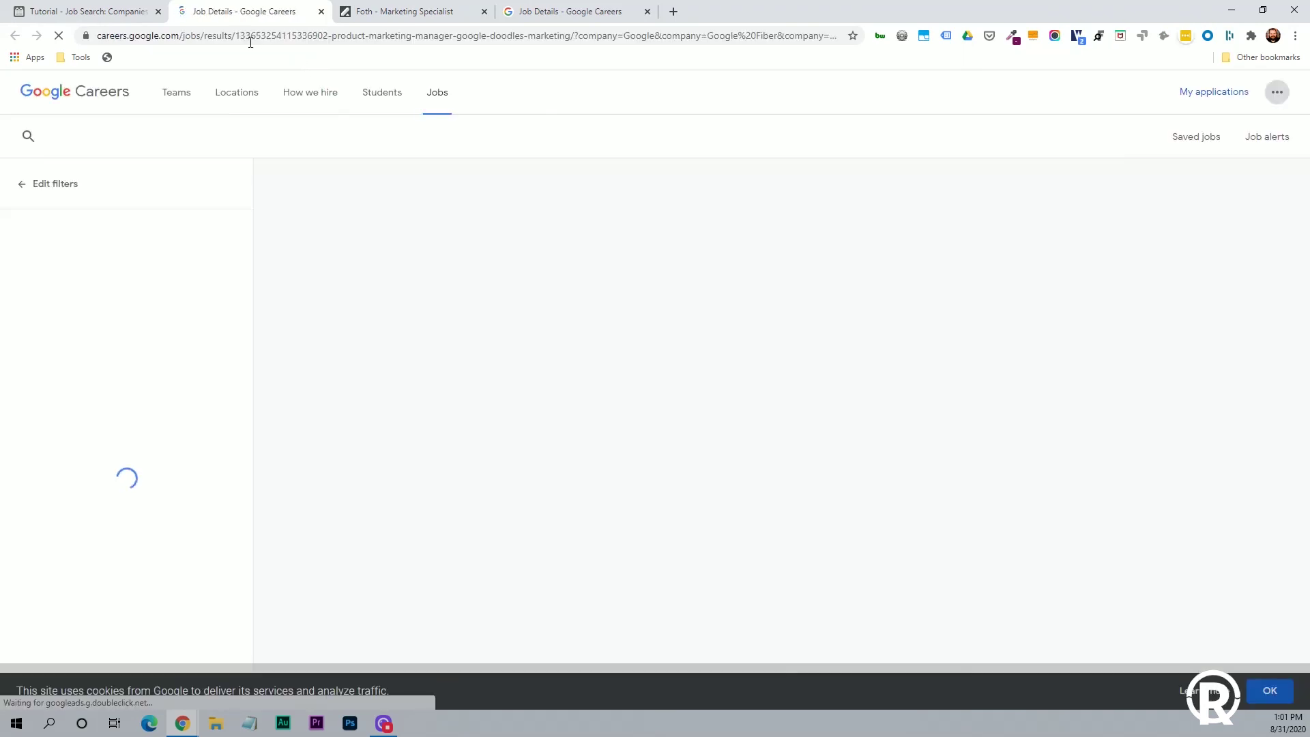
pyautogui.click(33, 14)
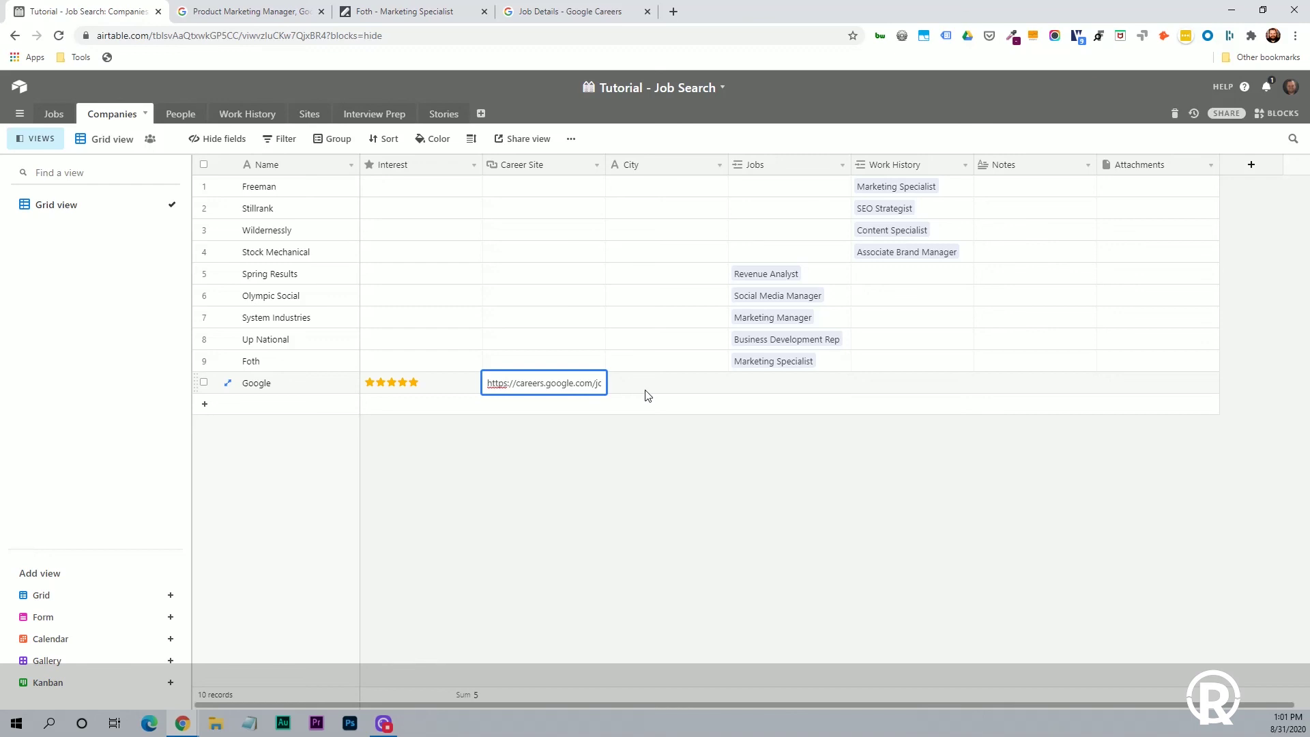
pyautogui.click(415, 553)
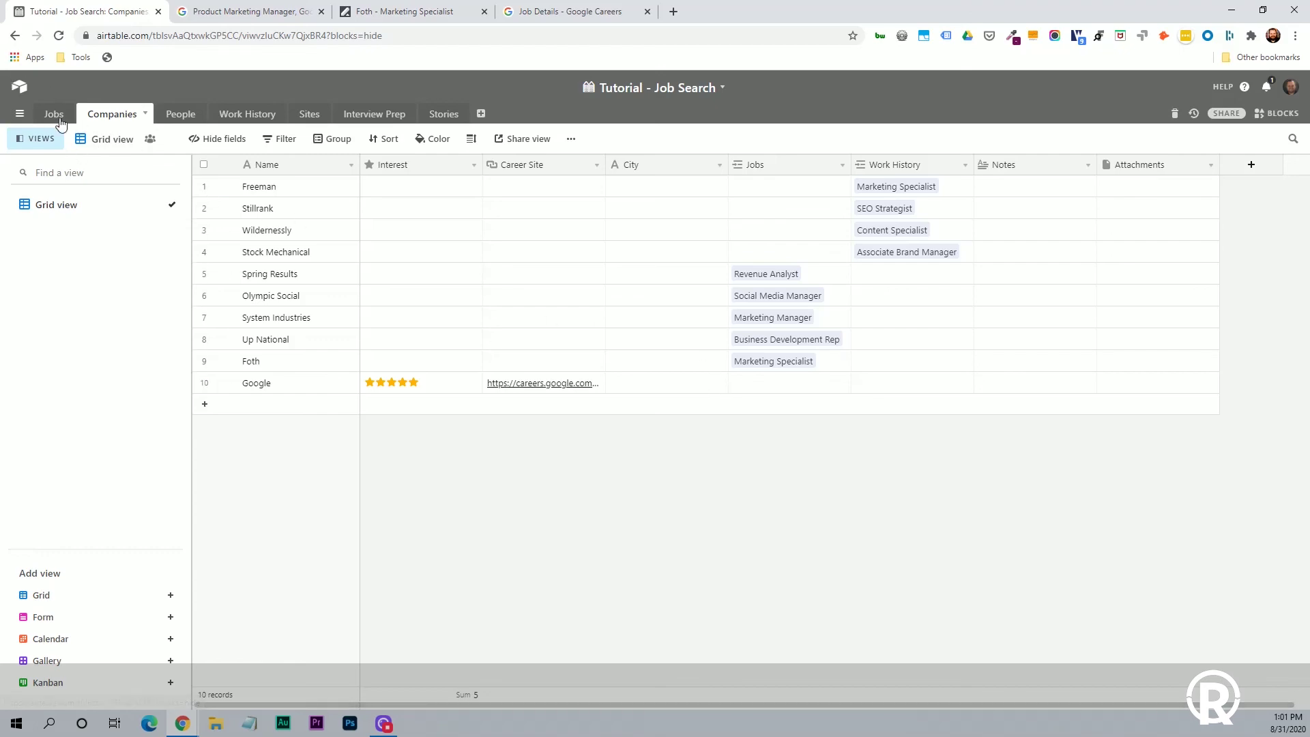
pyautogui.click(307, 11)
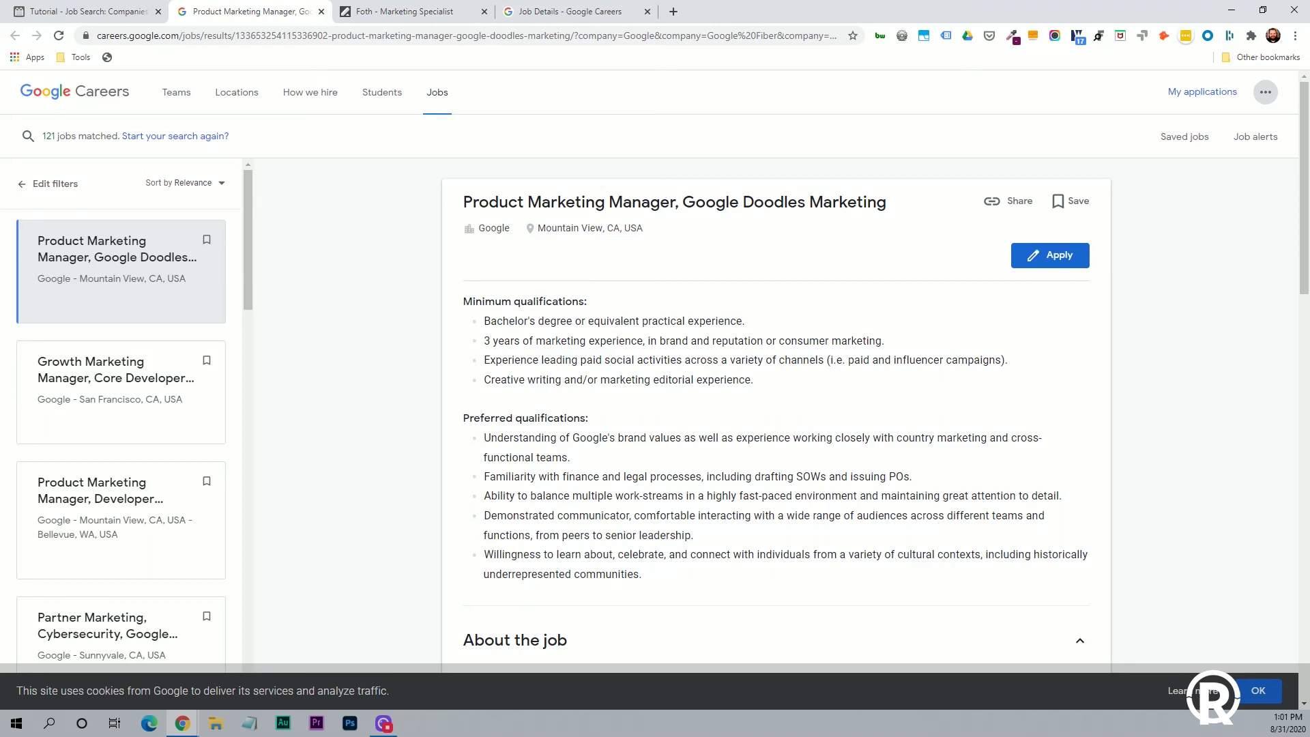
# Create a Product Marketing Manager job and link it to Google in the Companies table.
pyautogui.moveTo(675, 200); pyautogui.dragTo(458, 199)
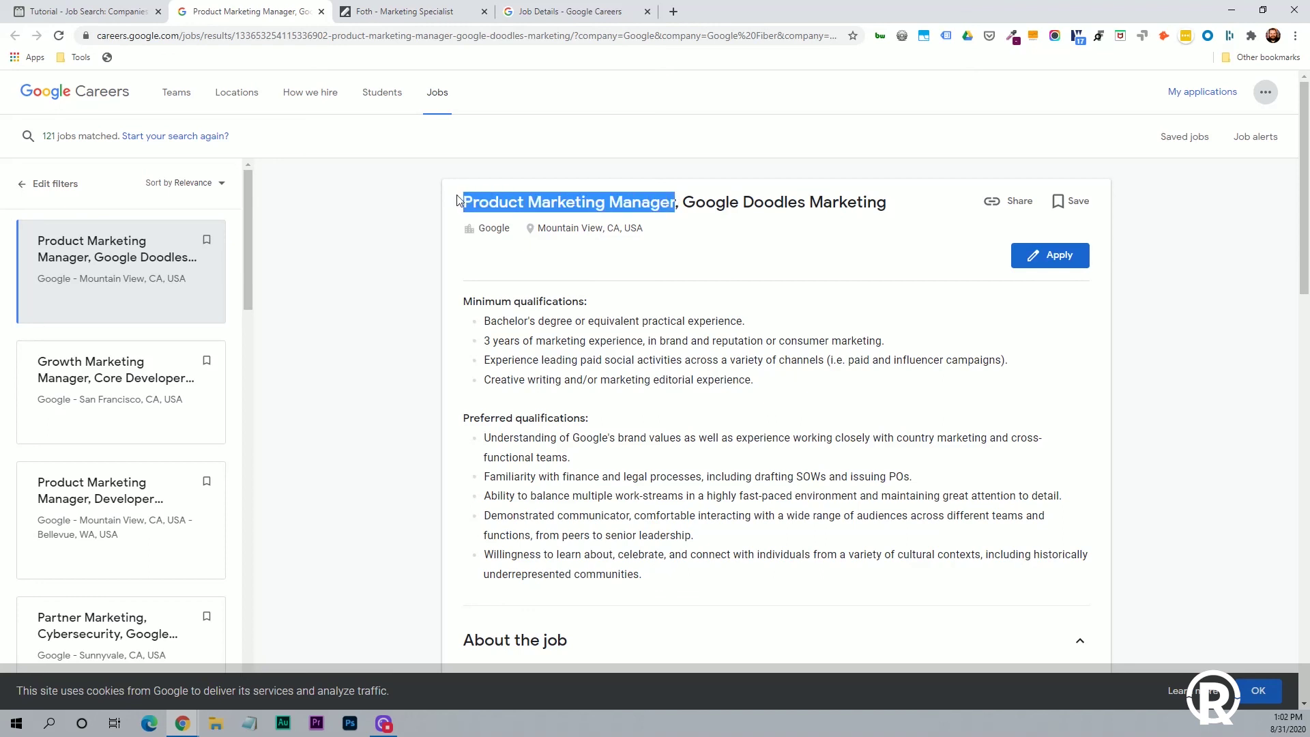
pyautogui.click(82, 11)
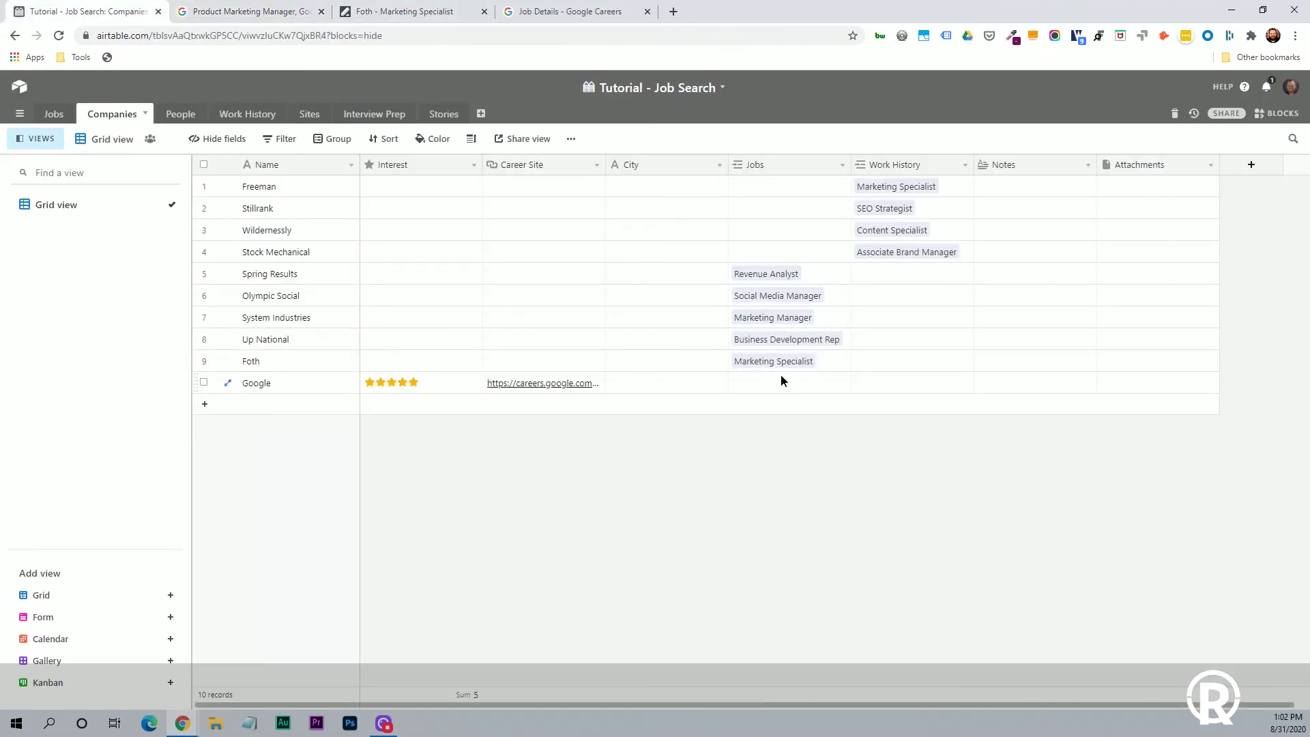
pyautogui.click(812, 381)
pyautogui.click(738, 382)
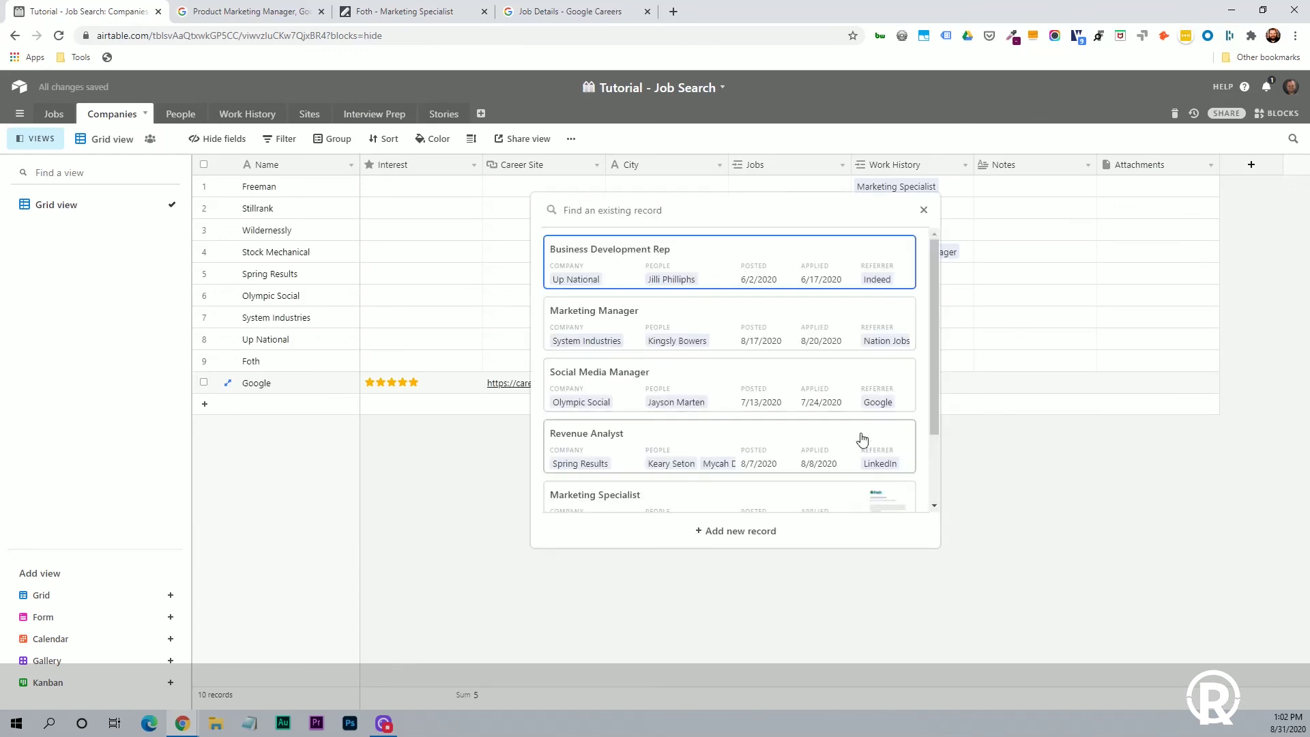
pyautogui.hotkey('ctrl', 'v')
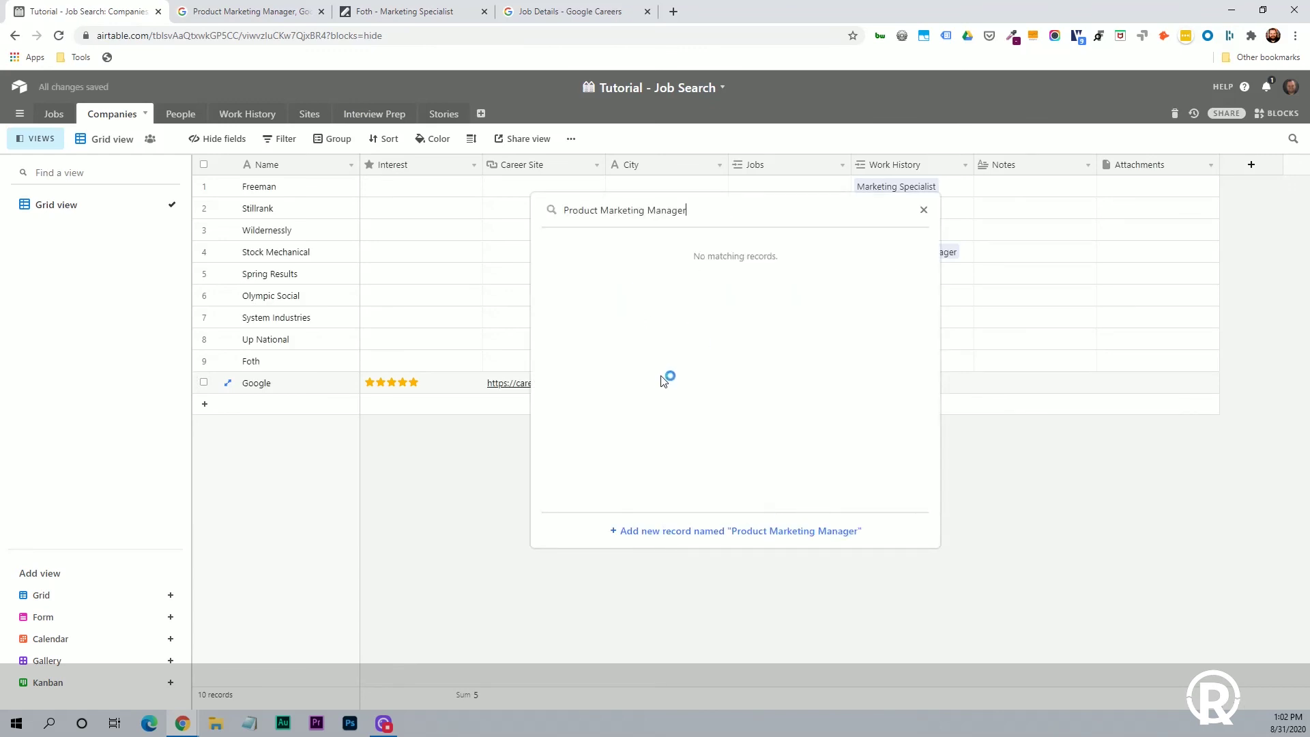
pyautogui.click(688, 531)
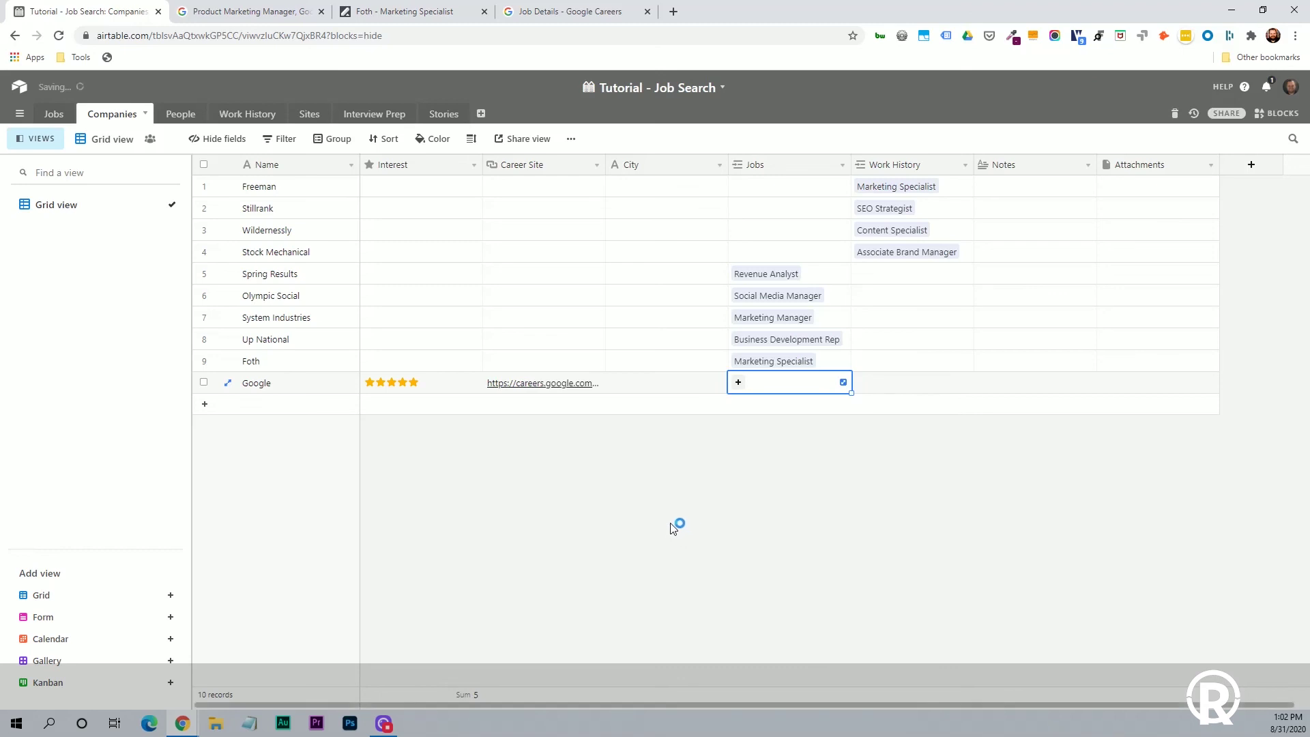
# Check the new job in the Jobs grid view, then return to Companies.
pyautogui.click(54, 114)
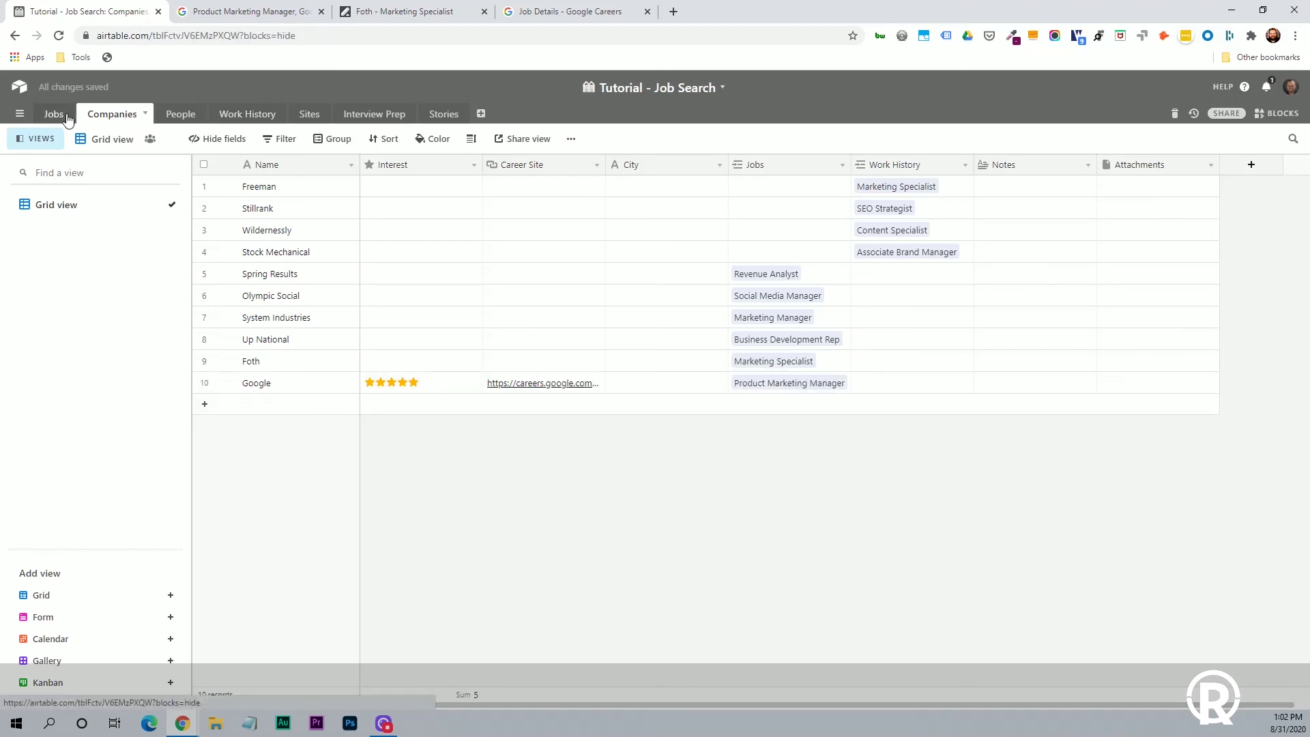
pyautogui.click(62, 207)
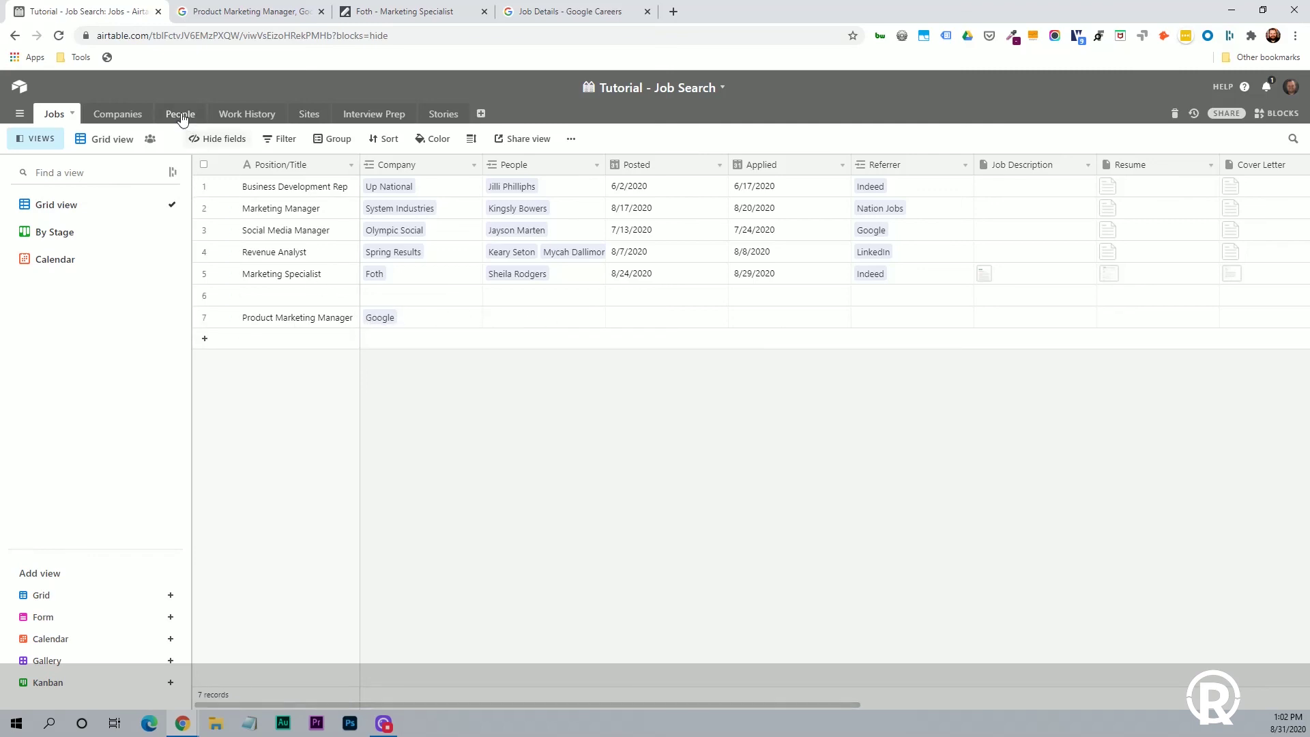
pyautogui.click(113, 114)
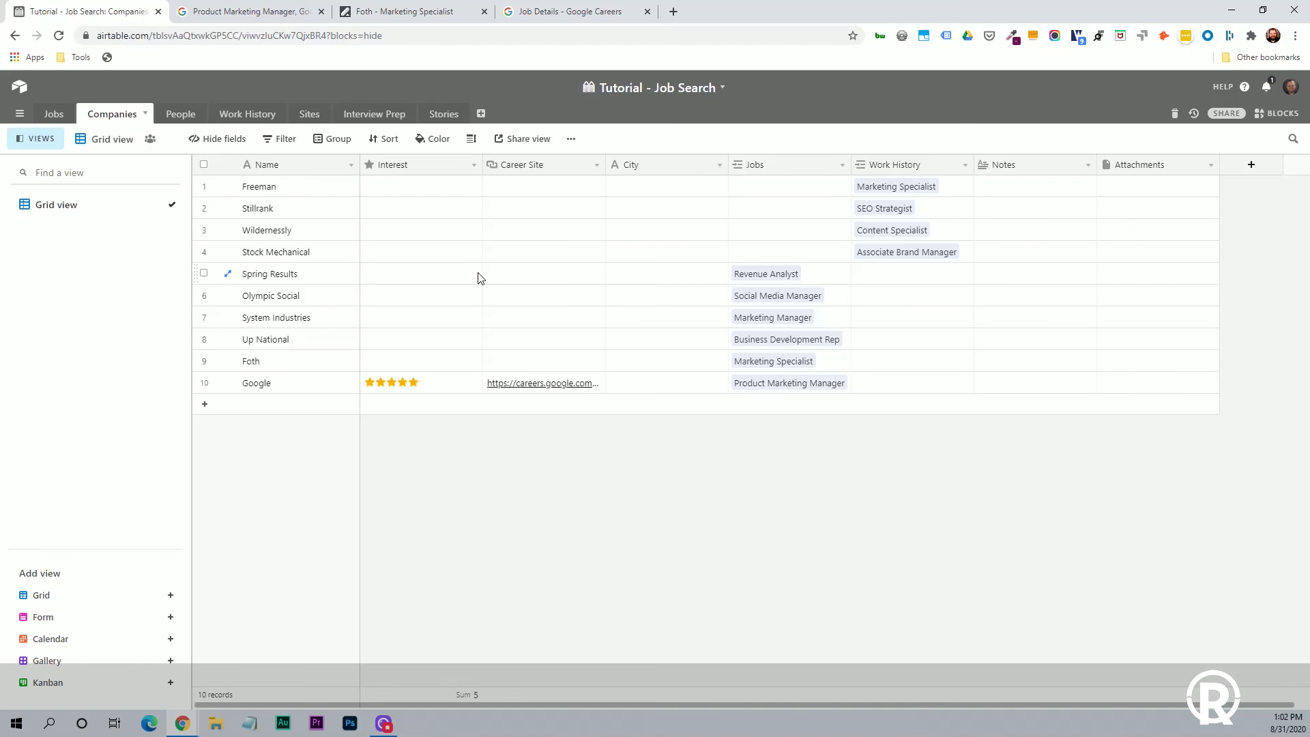
# Open the People table at the top of its list and review its Hiring Manager sort.
pyautogui.click(176, 118)
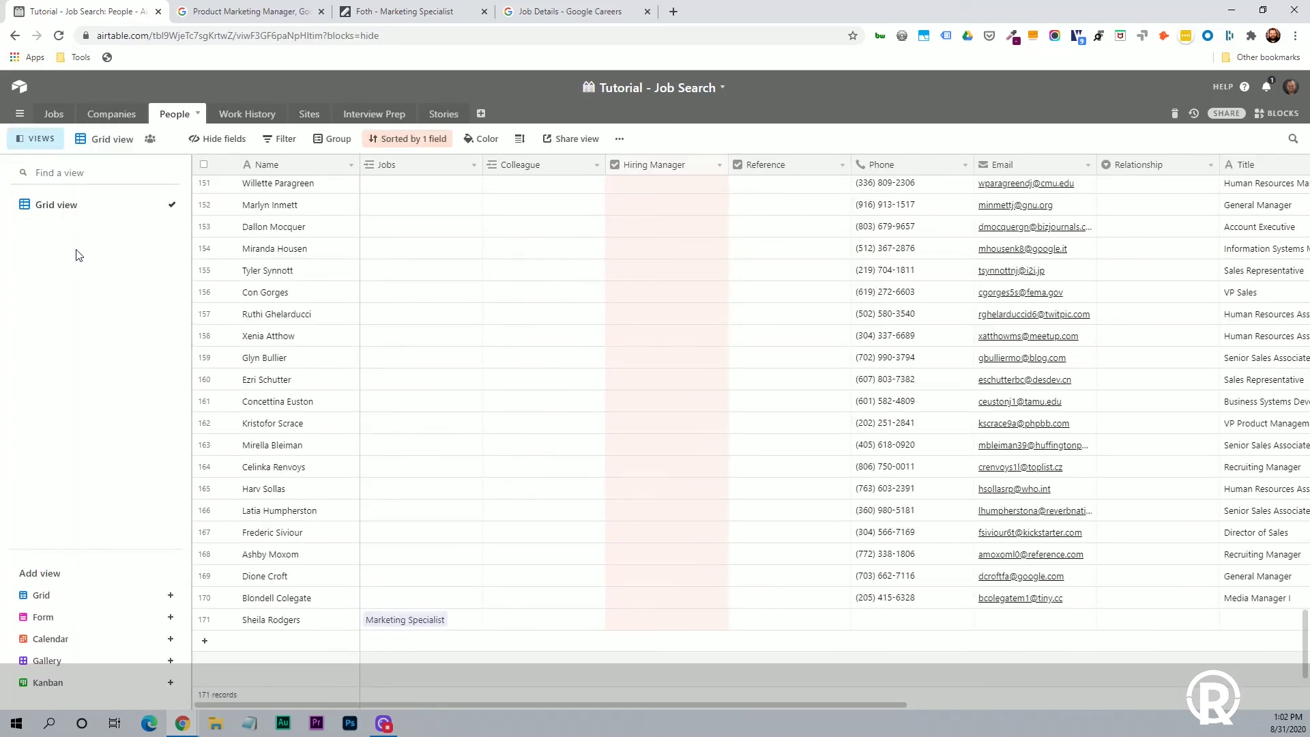
pyautogui.scroll(15, 378, 313)
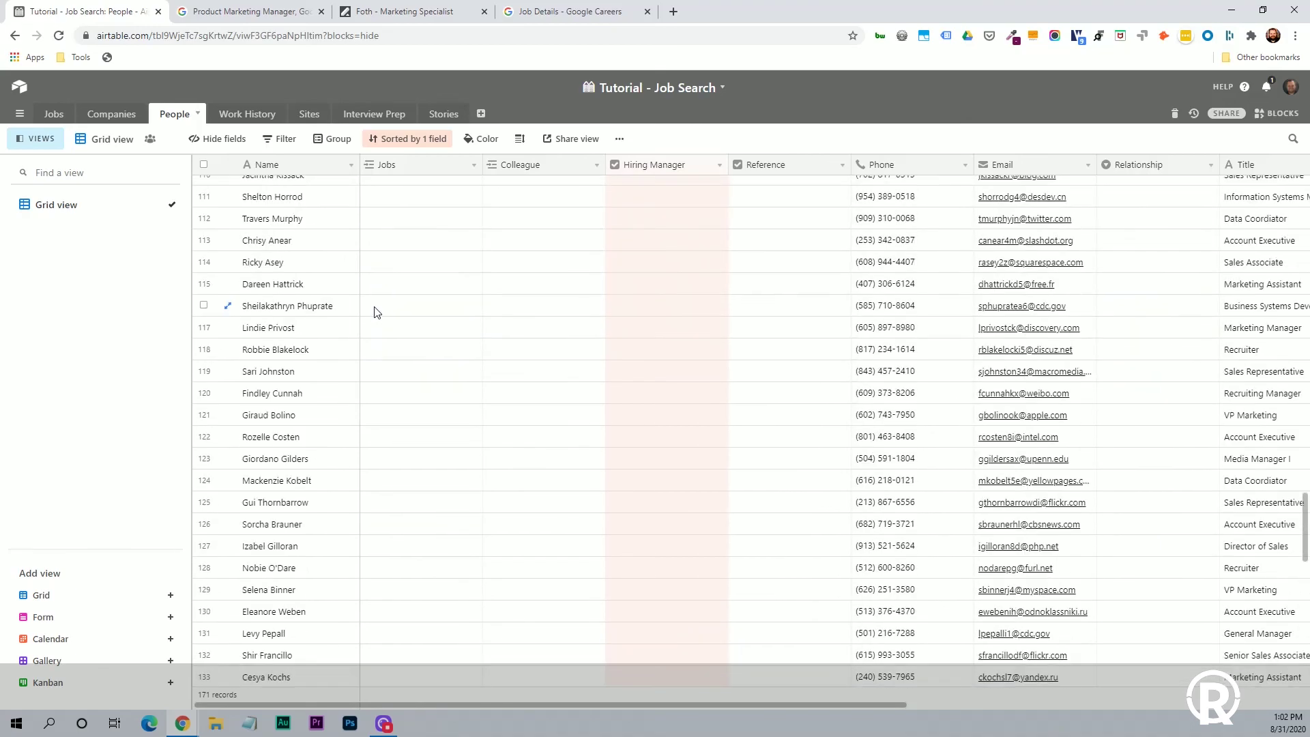
pyautogui.scroll(18, 377, 312)
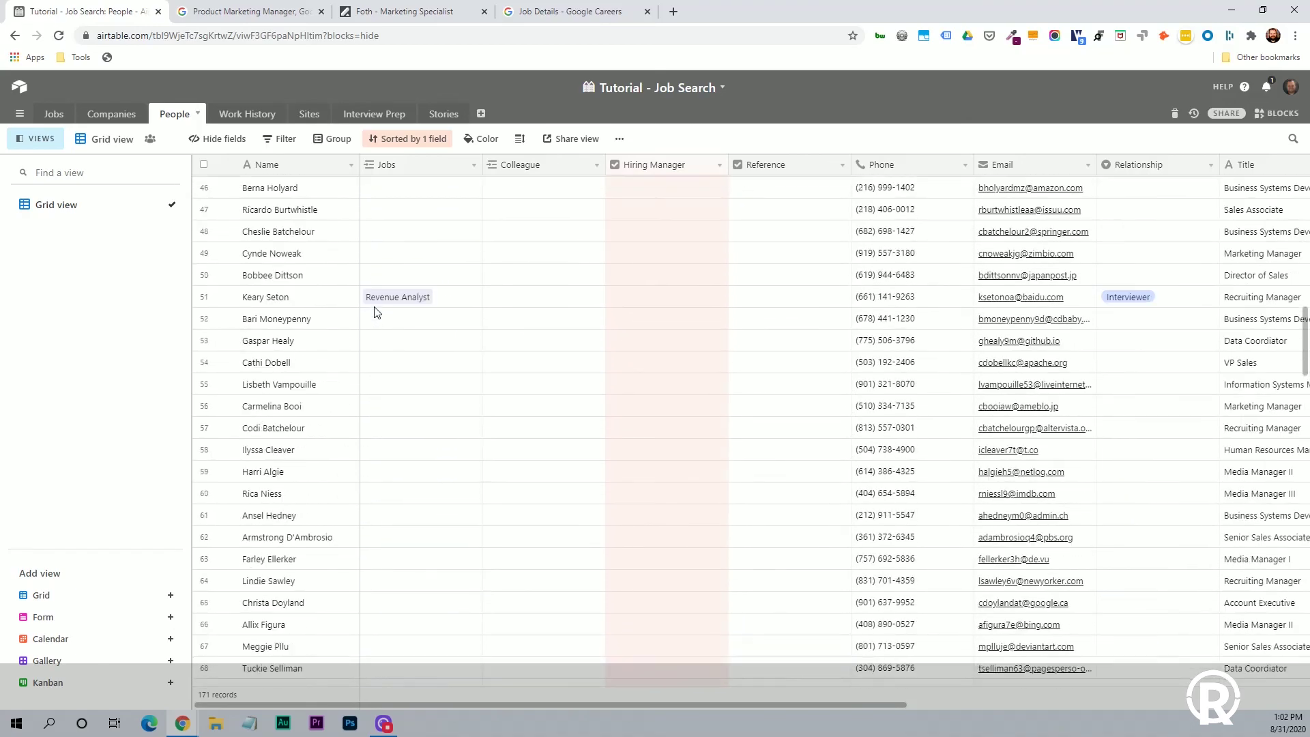
pyautogui.scroll(6, 377, 312)
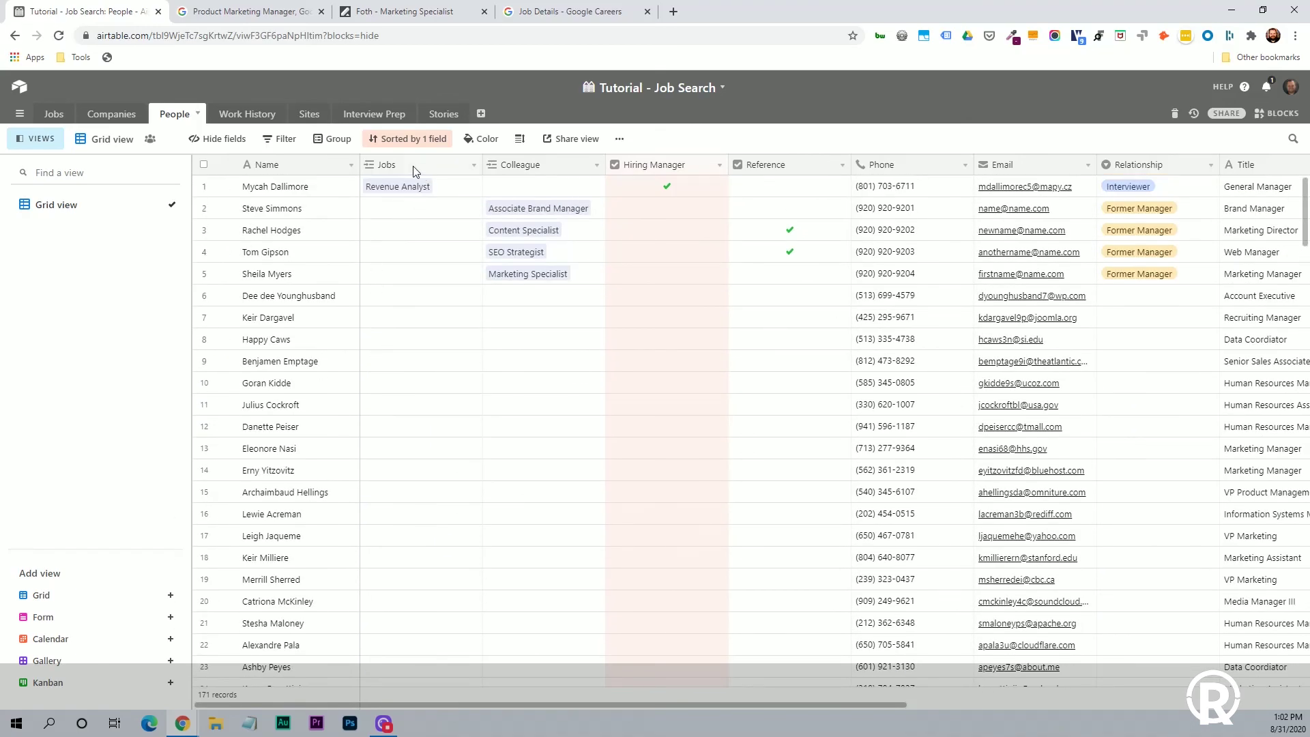
pyautogui.click(412, 139)
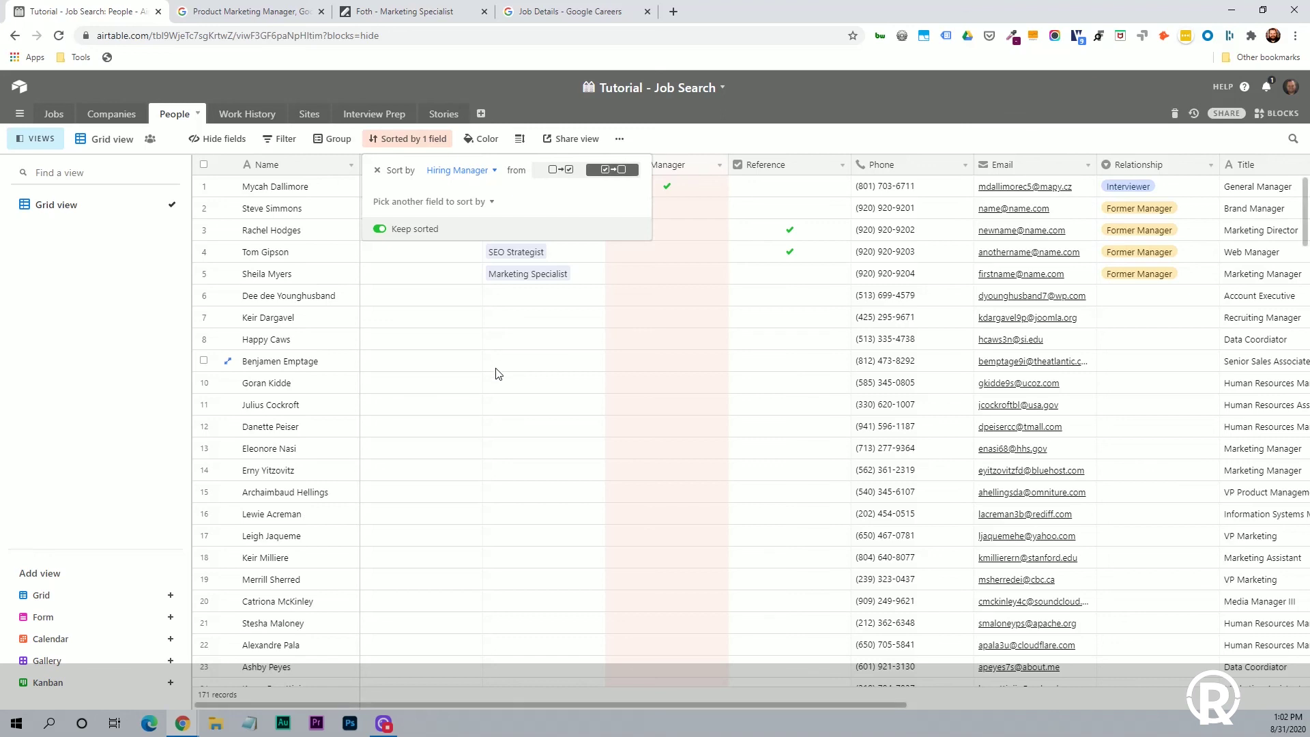
pyautogui.click(672, 285)
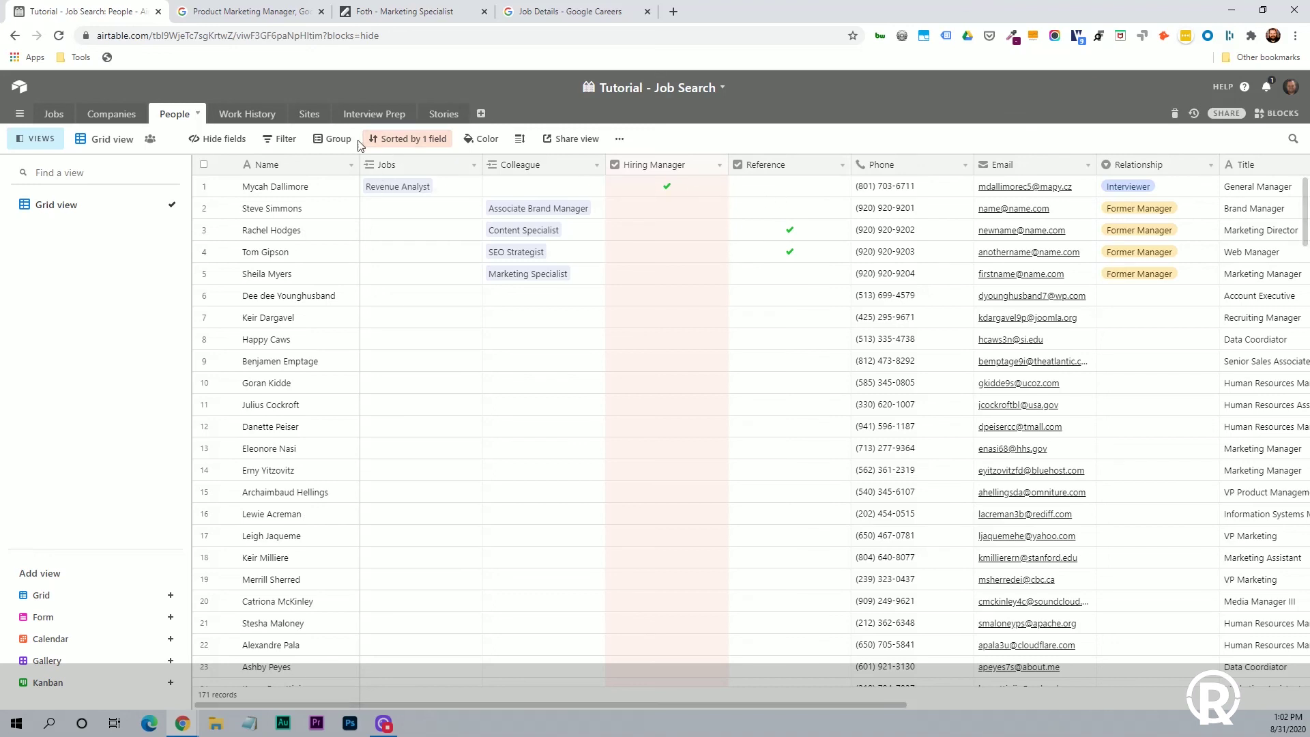
# Filter People to those with the Reference box ticked and scroll across their columns.
pyautogui.click(284, 143)
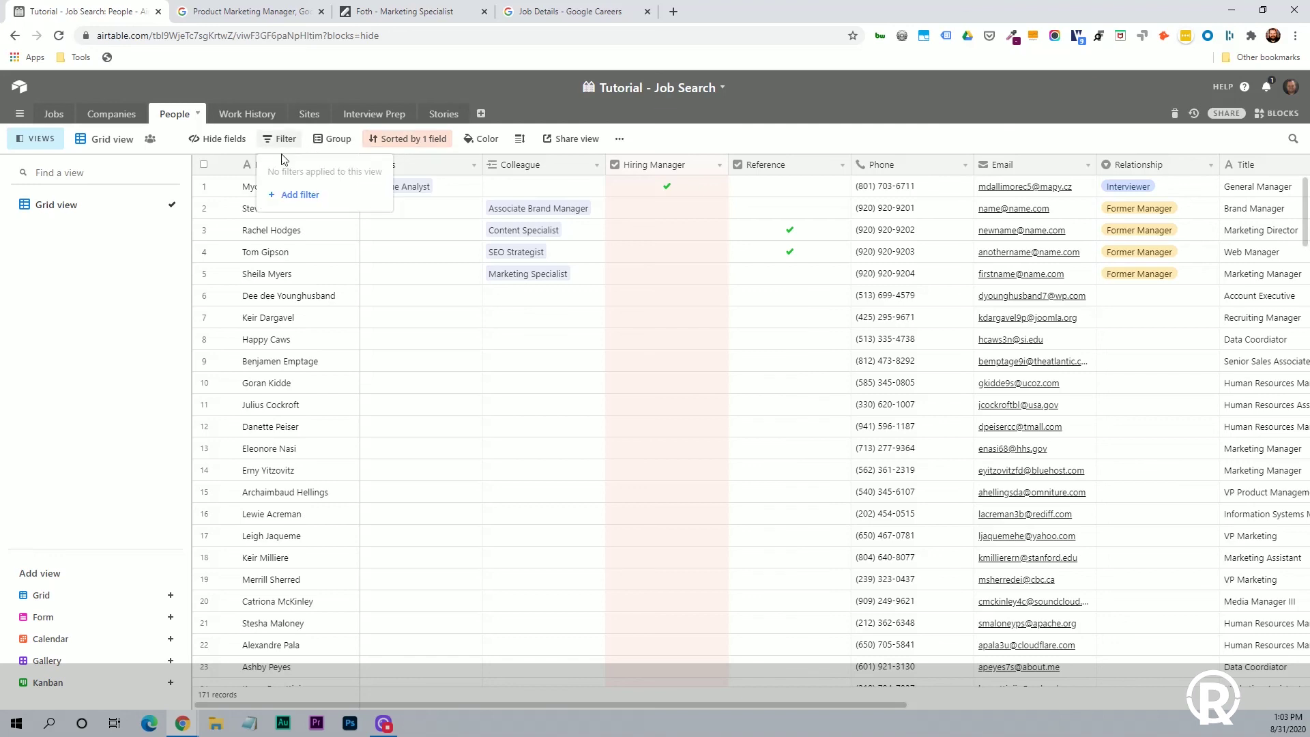
pyautogui.click(301, 196)
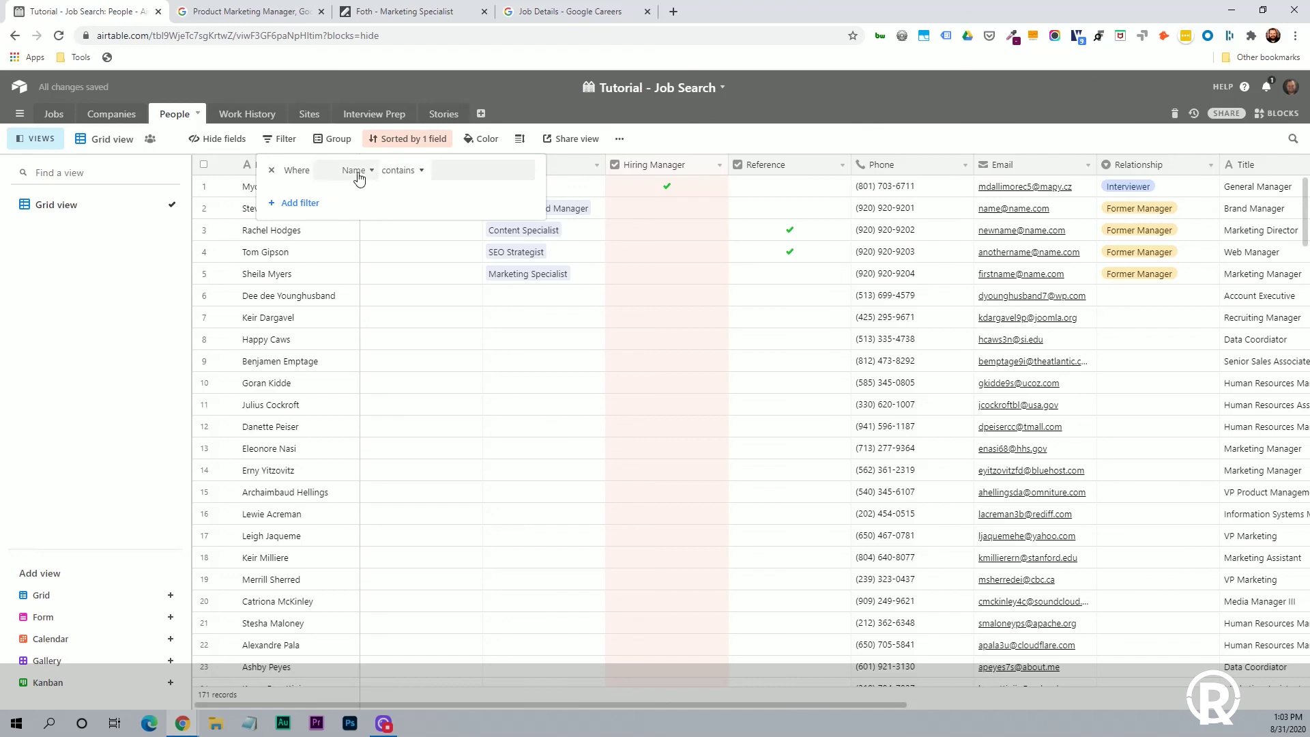
pyautogui.click(359, 174)
pyautogui.click(345, 305)
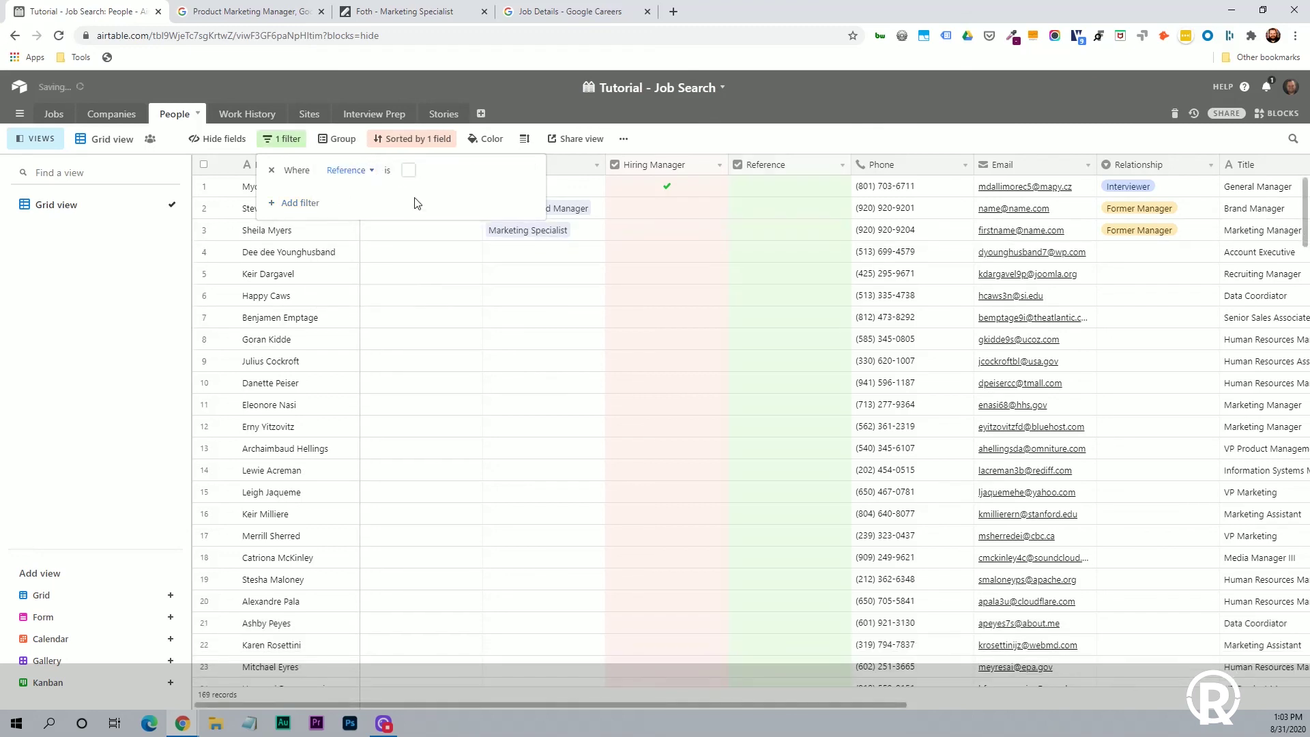
pyautogui.click(409, 169)
pyautogui.click(544, 304)
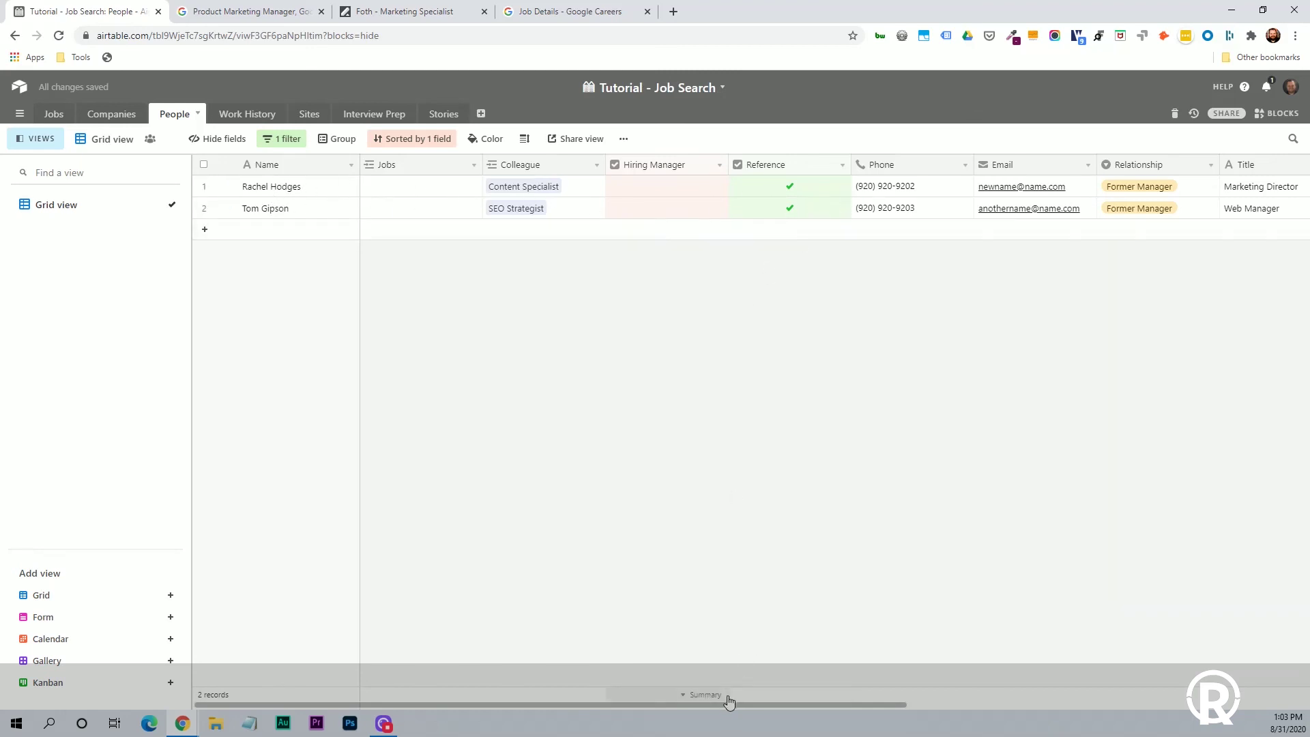
pyautogui.moveTo(726, 704); pyautogui.dragTo(976, 710)
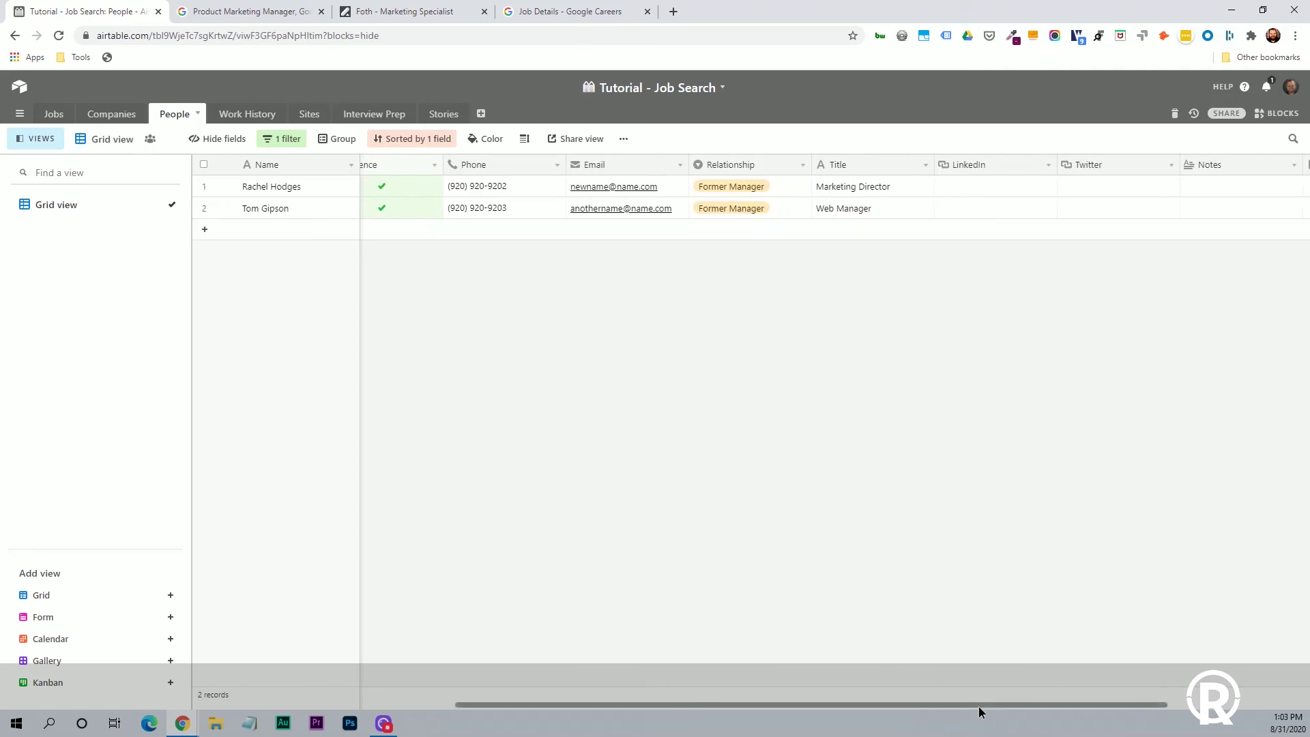
pyautogui.moveTo(979, 706); pyautogui.dragTo(1174, 722)
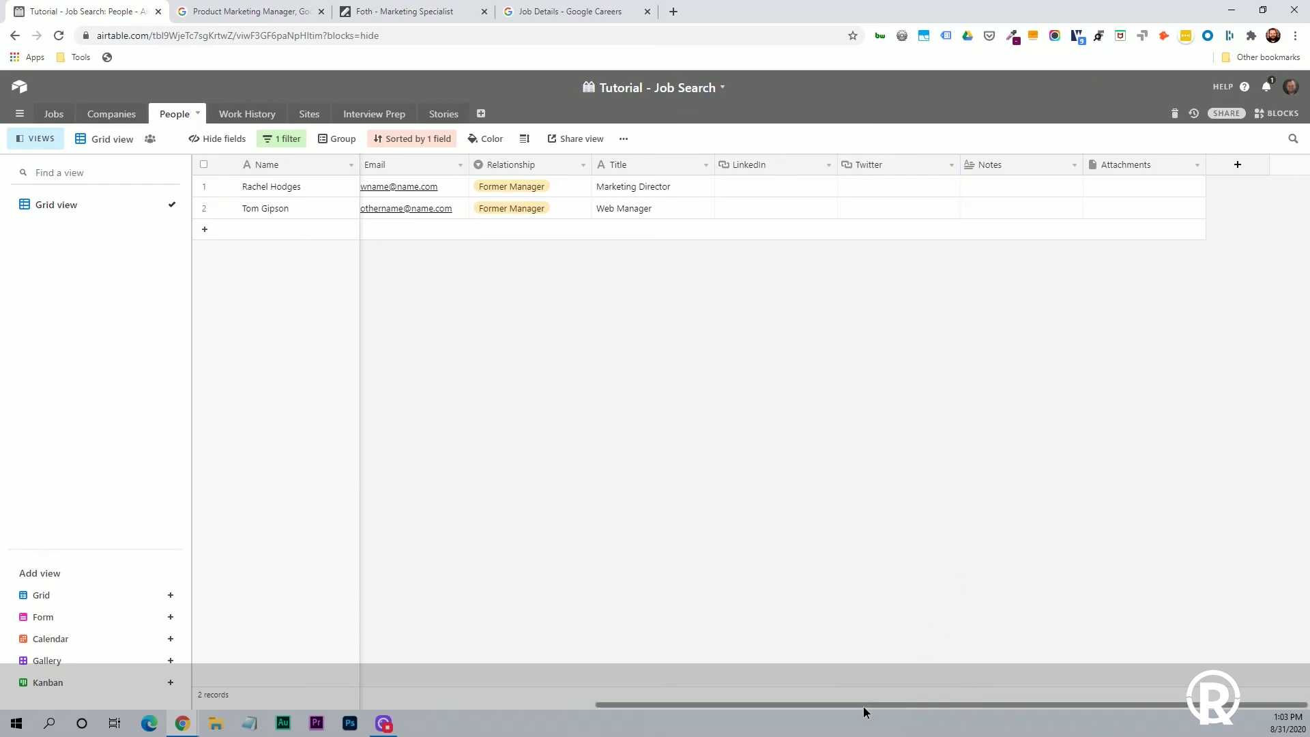
pyautogui.moveTo(862, 706); pyautogui.dragTo(343, 649)
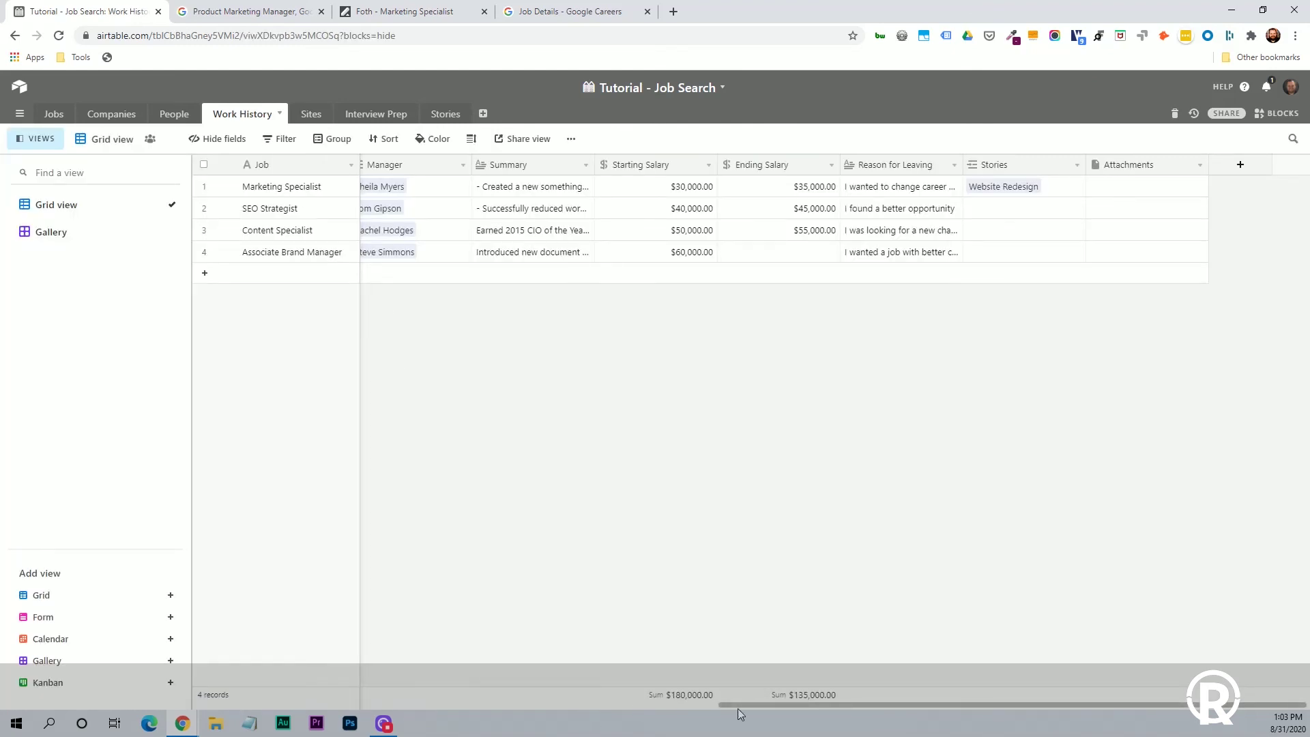
# Scroll across Work History's columns to review dates, salaries, reasons for leaving and linked stories.
pyautogui.moveTo(738, 708); pyautogui.dragTo(170, 706)
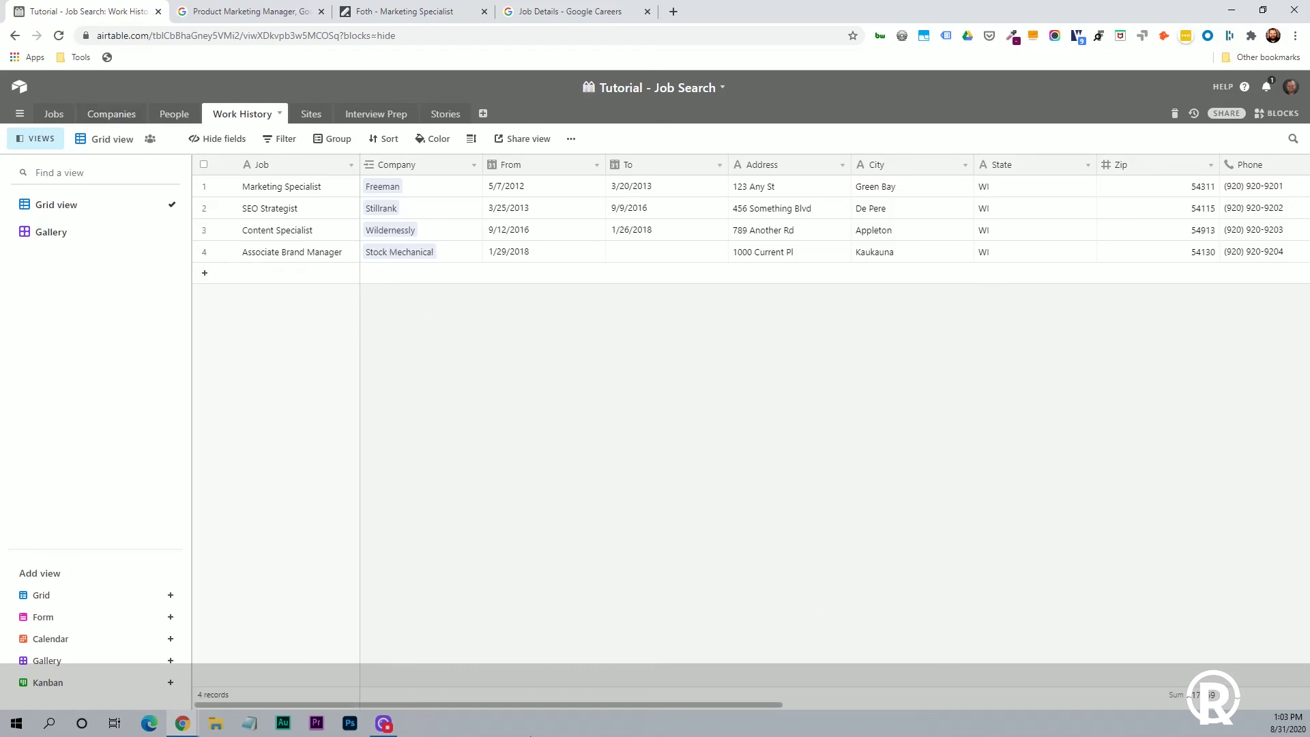
pyautogui.moveTo(558, 706); pyautogui.dragTo(609, 705)
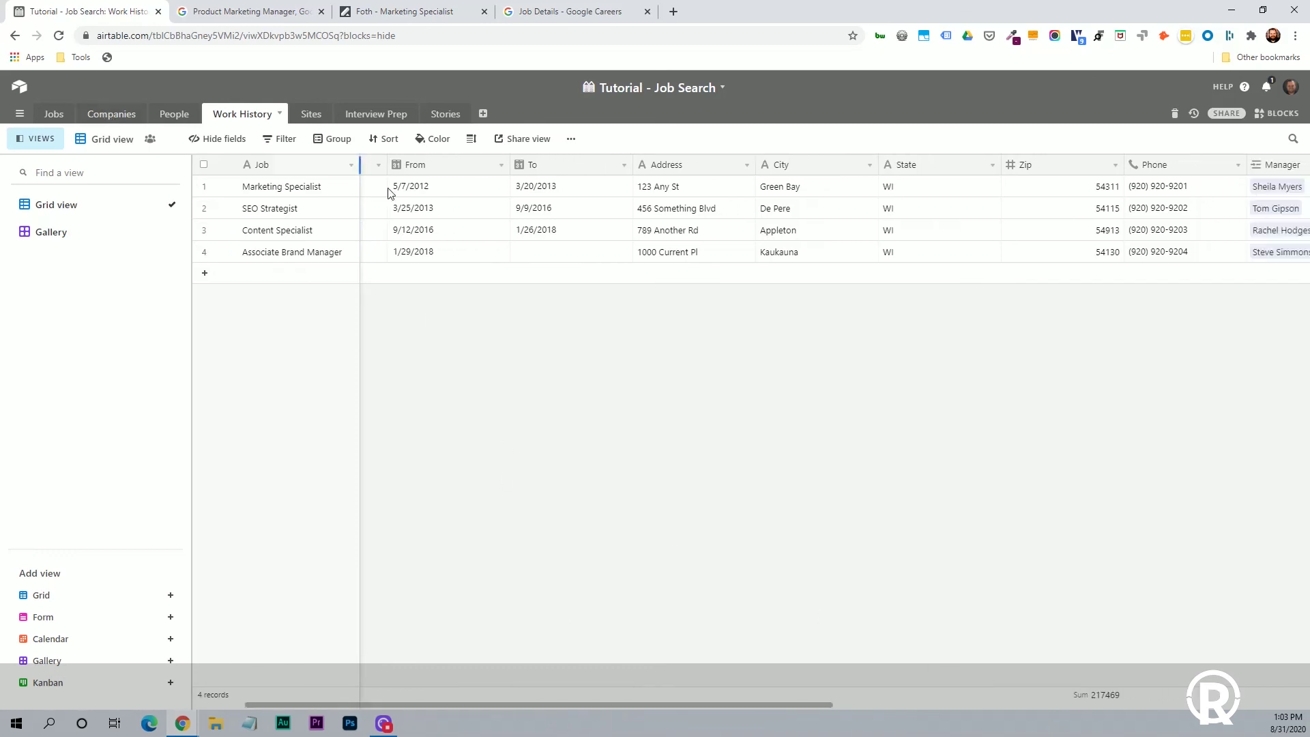
pyautogui.moveTo(647, 706); pyautogui.dragTo(1052, 730)
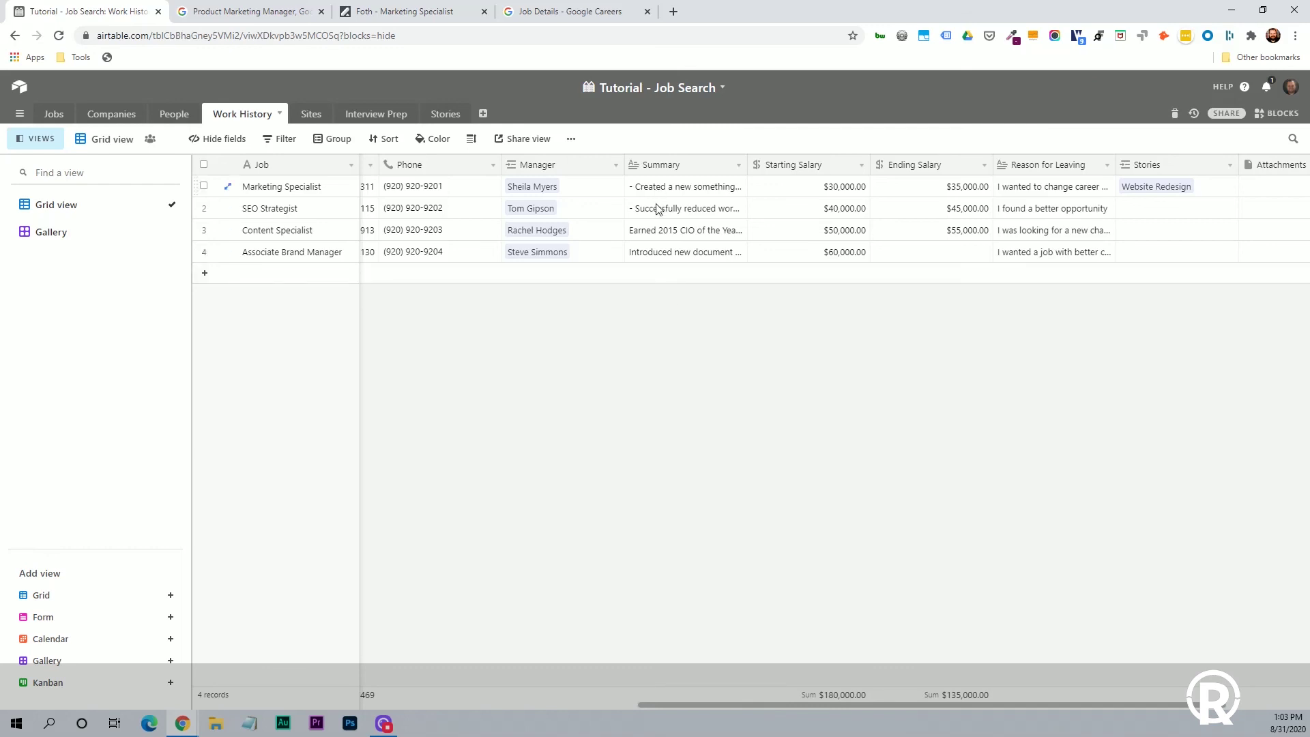
pyautogui.moveTo(666, 701); pyautogui.dragTo(830, 374)
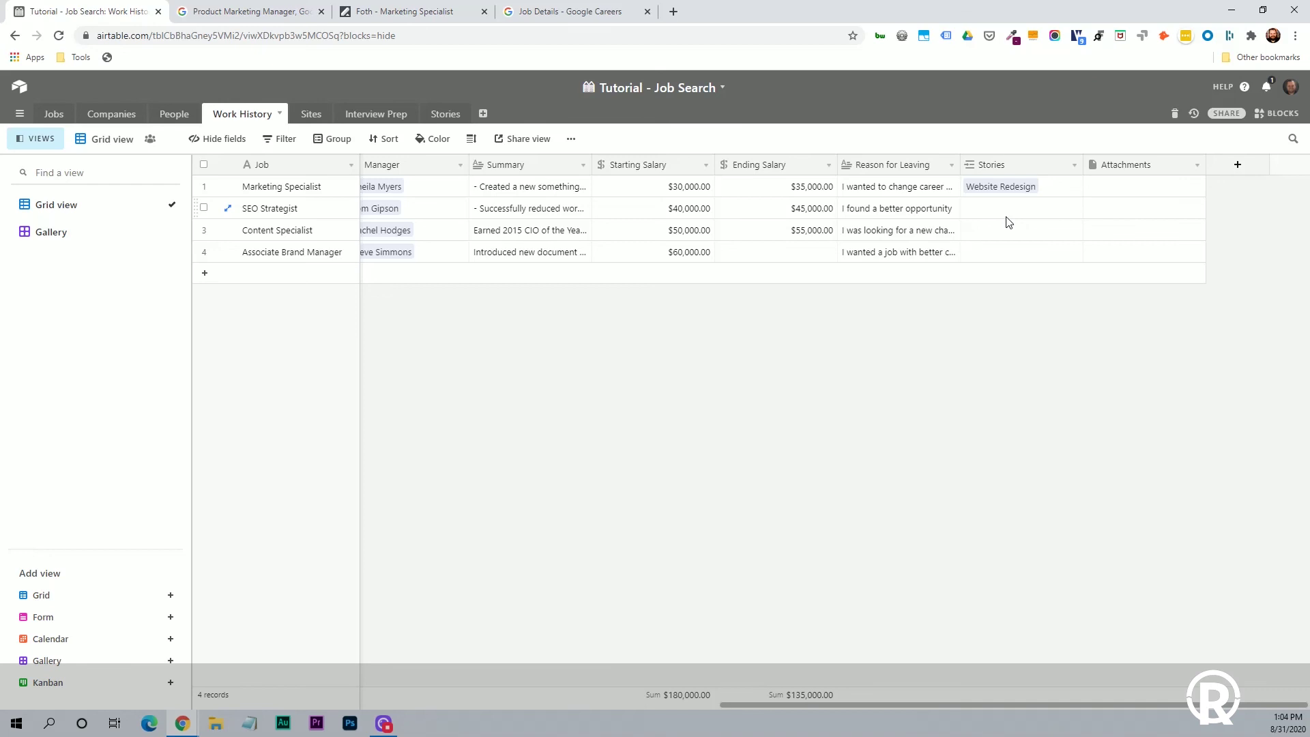
# Review the Sites table, then open the Interview Prep kanban board.
pyautogui.click(311, 113)
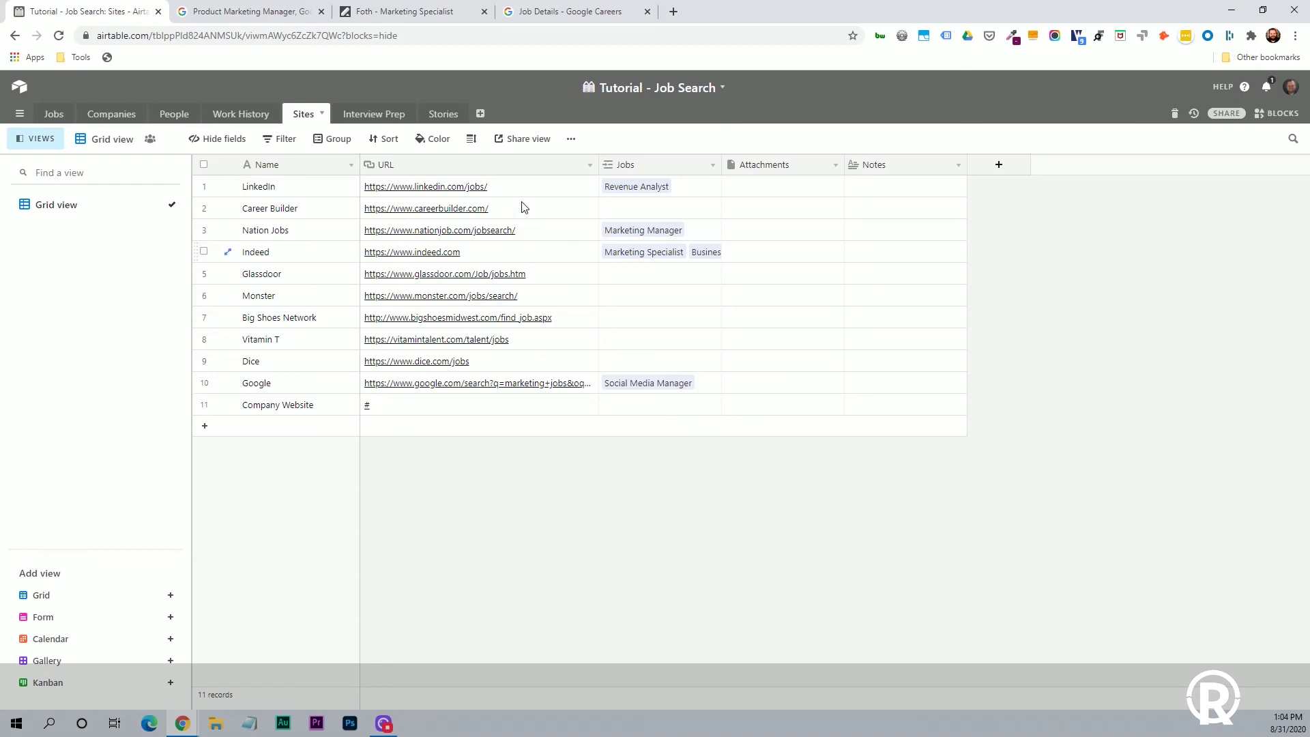
pyautogui.click(367, 116)
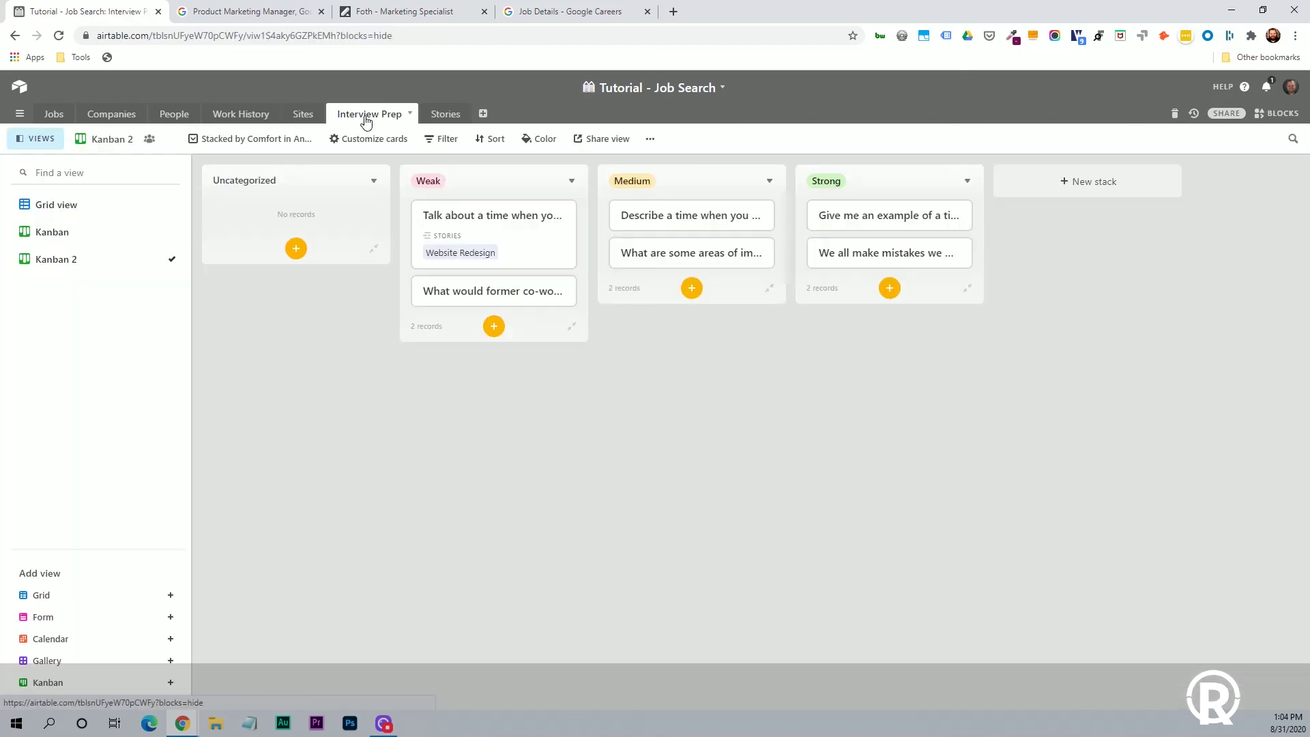
# Review the questions' linked stories and comfort ratings in Grid view, then return to Kanban.
pyautogui.click(50, 210)
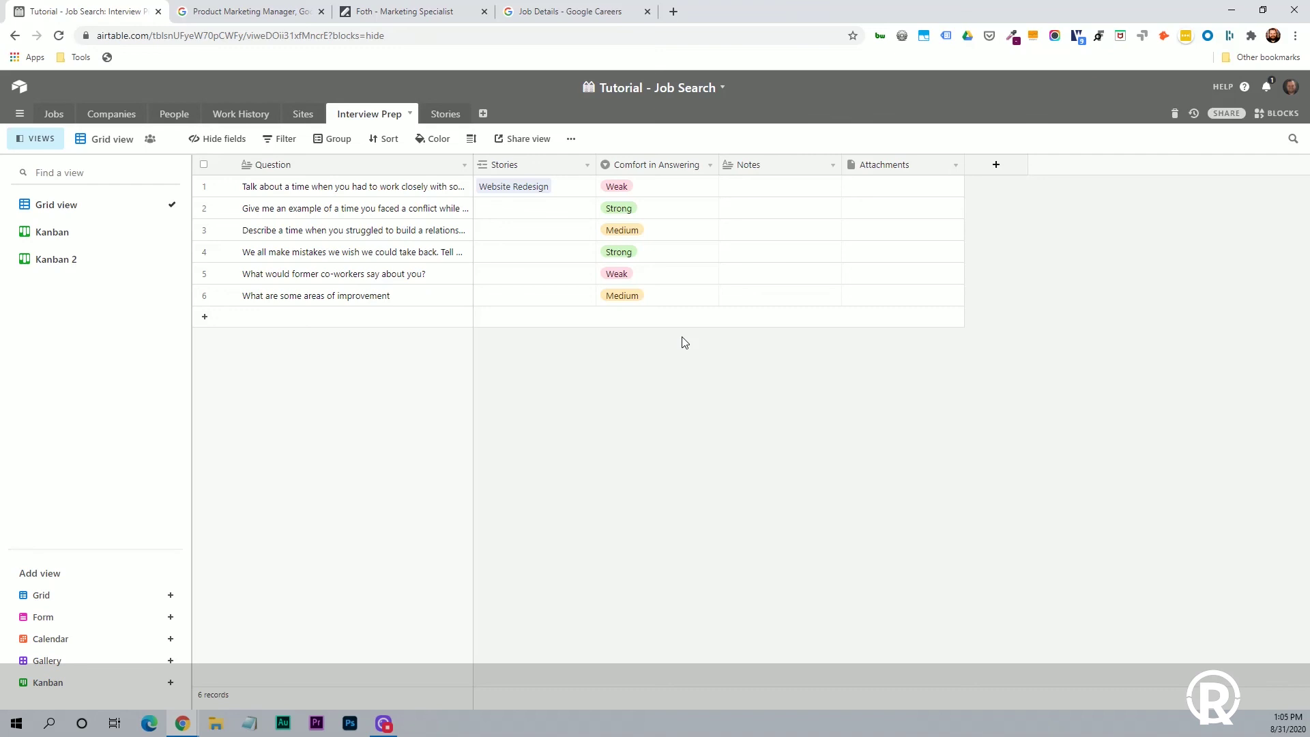
pyautogui.click(93, 240)
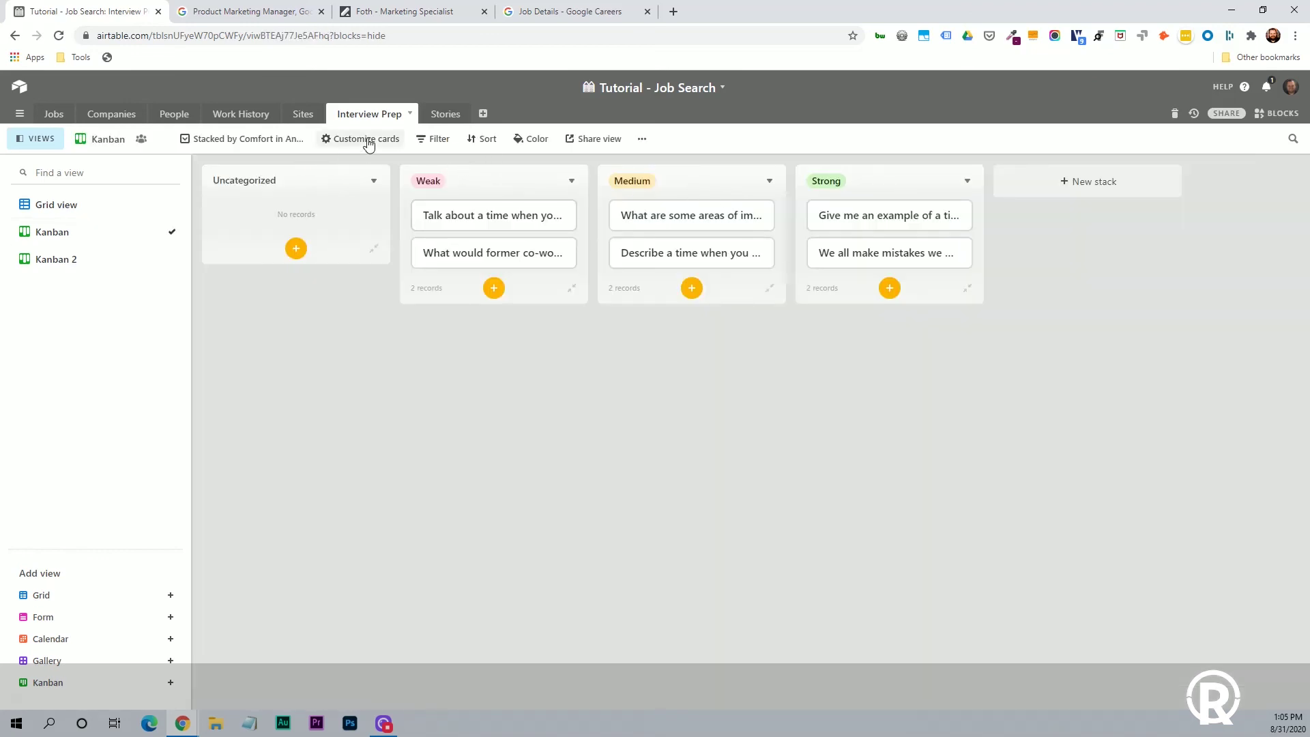
# Check the board's grouping, move the former co-workers question into Medium, and open Stories.
pyautogui.click(273, 141)
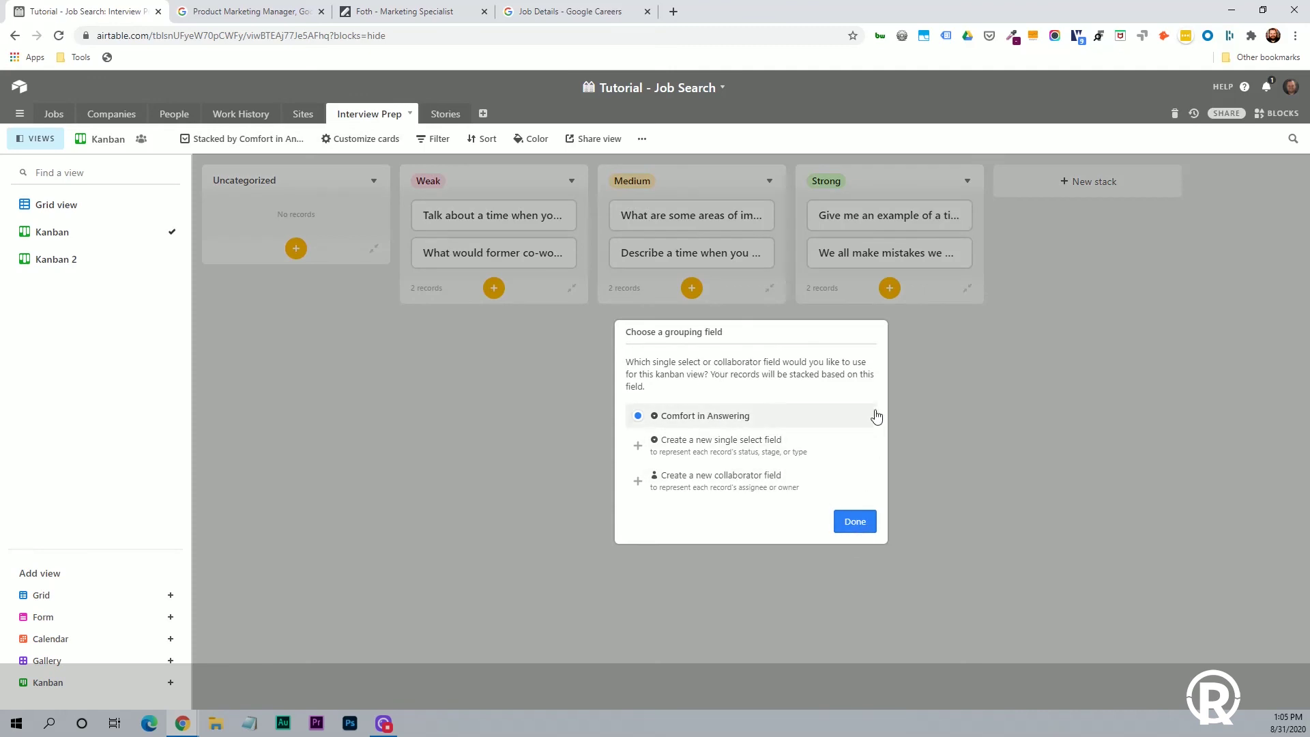
pyautogui.click(1036, 481)
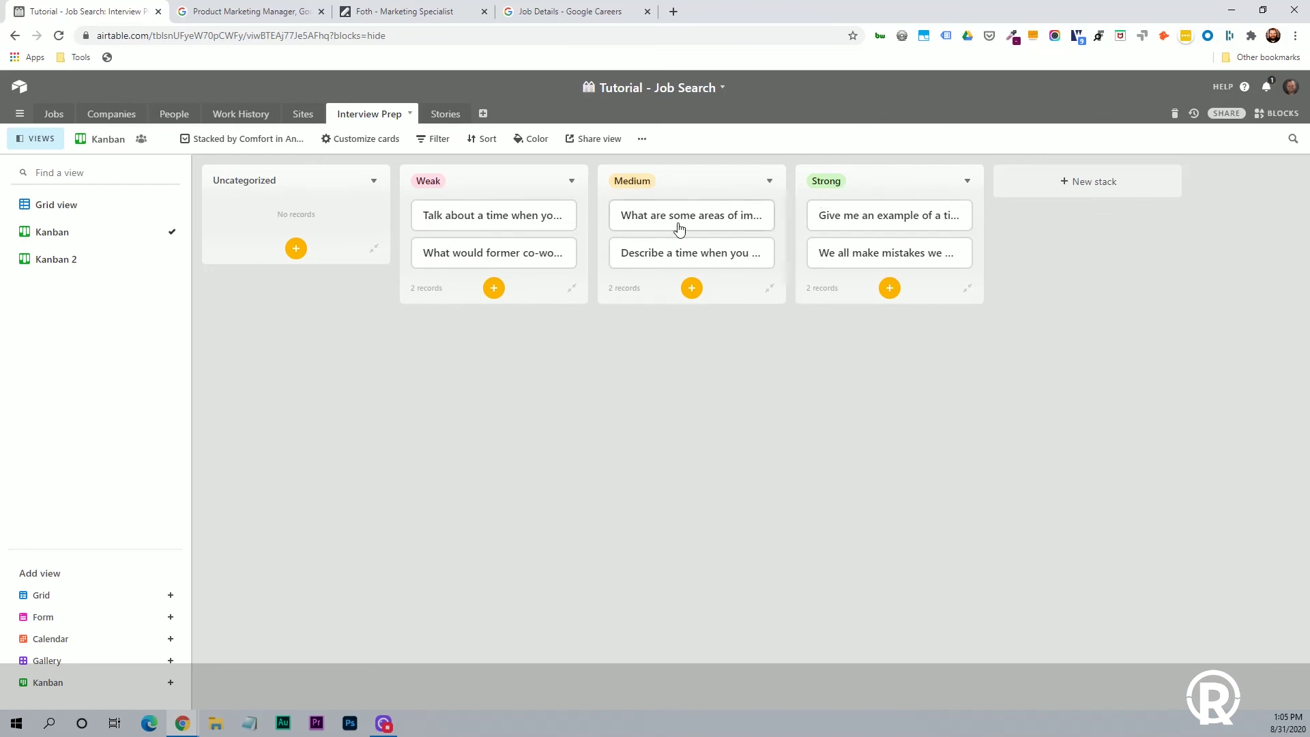
pyautogui.click(454, 252)
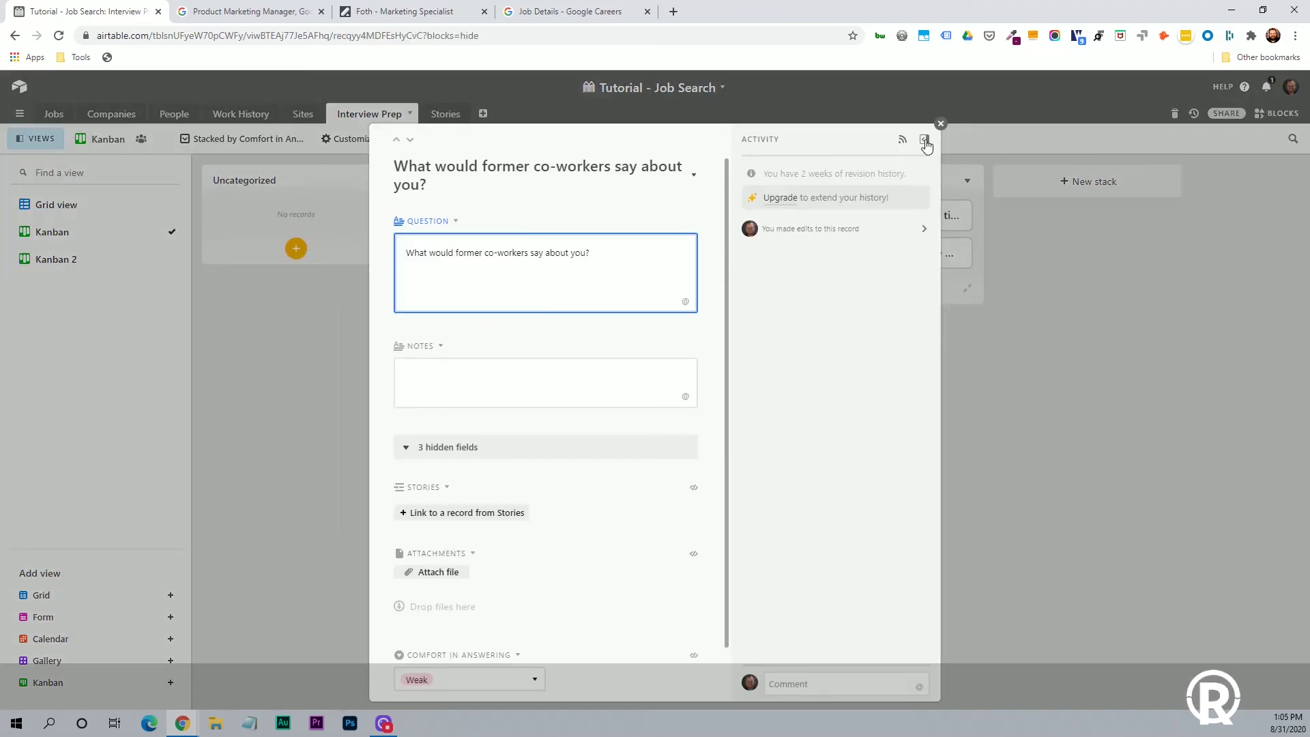
pyautogui.click(940, 123)
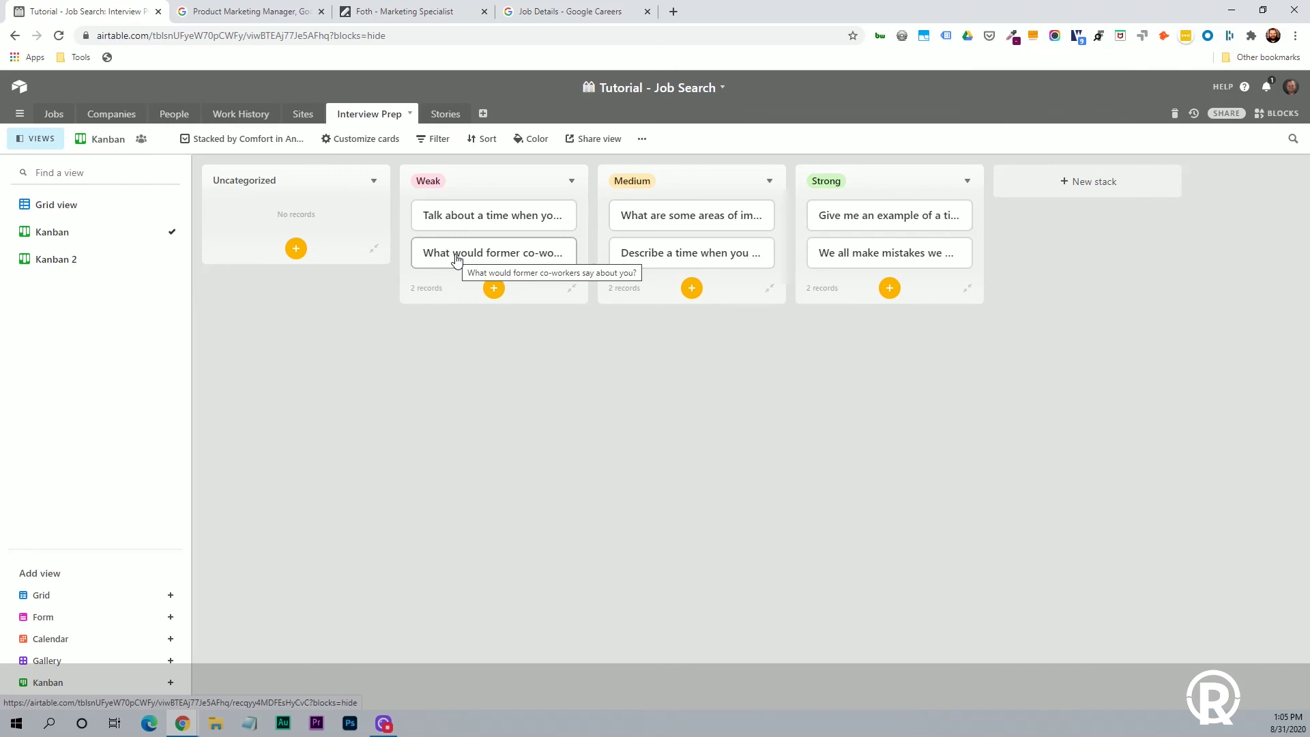
pyautogui.moveTo(456, 259); pyautogui.dragTo(652, 254)
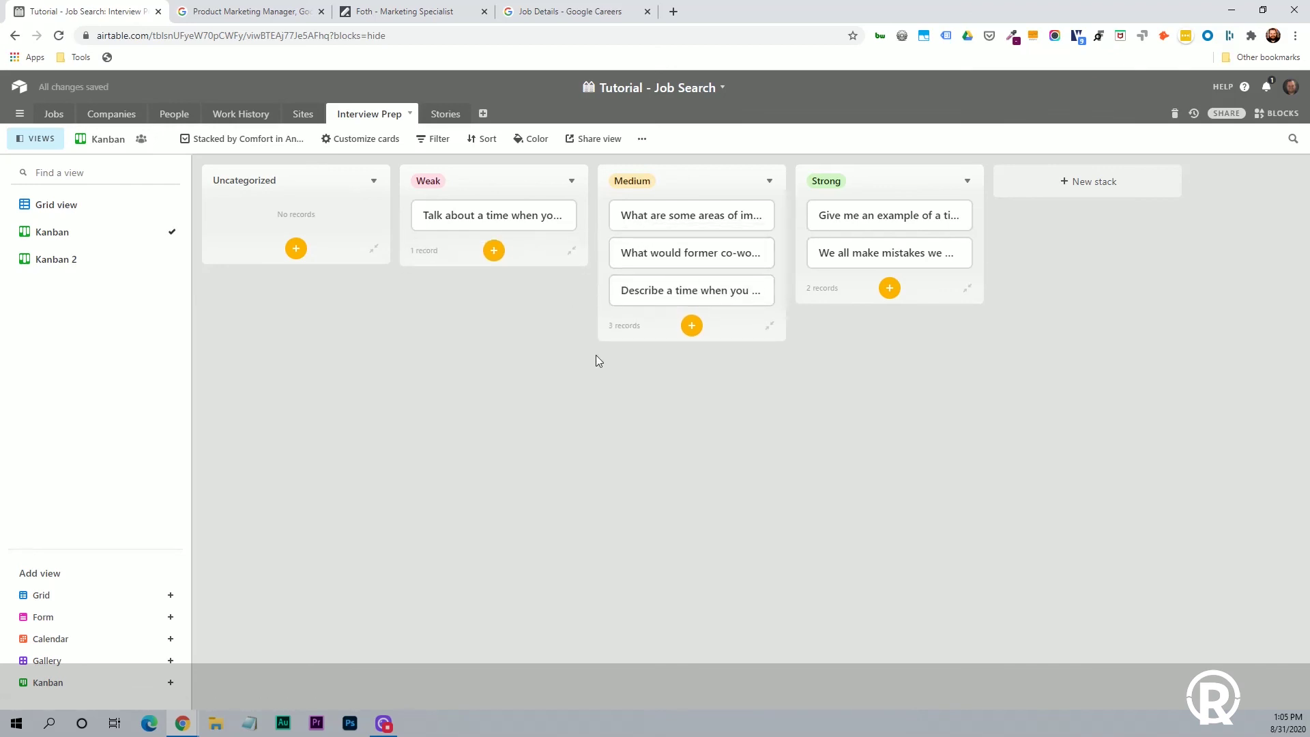
pyautogui.click(441, 116)
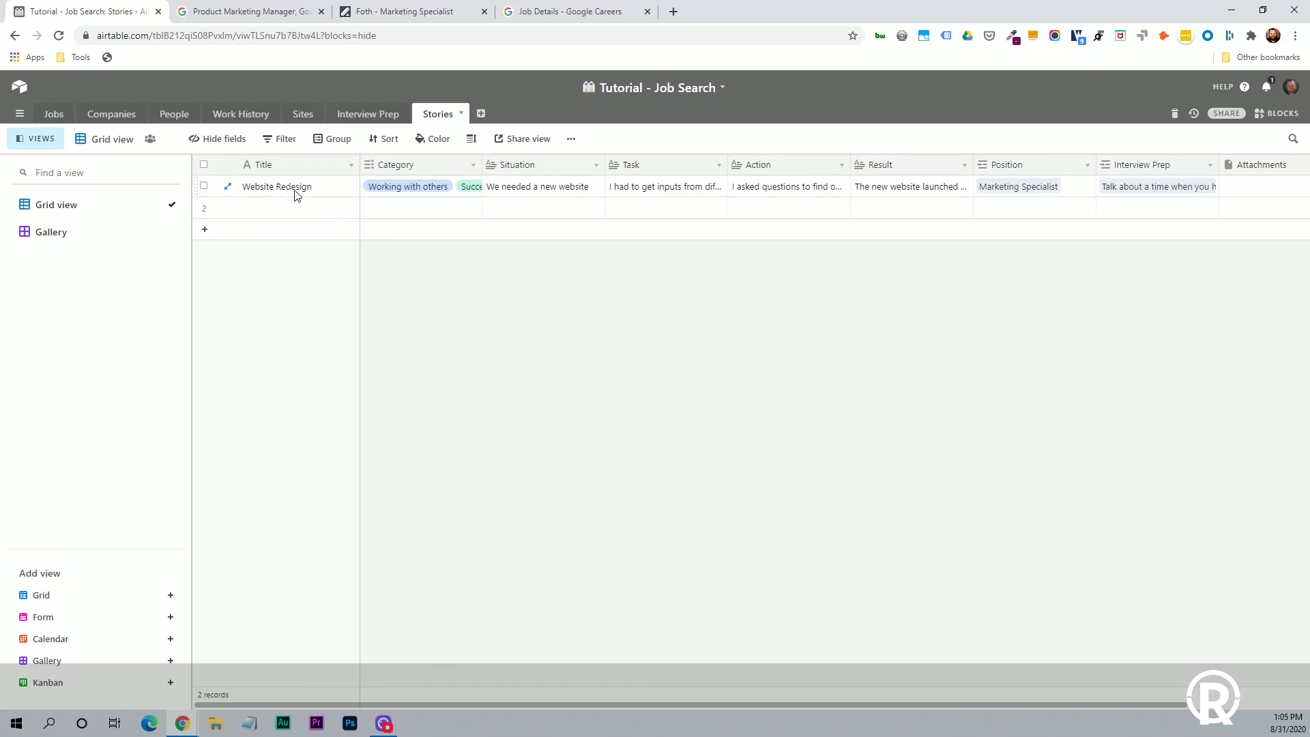
pyautogui.click(423, 189)
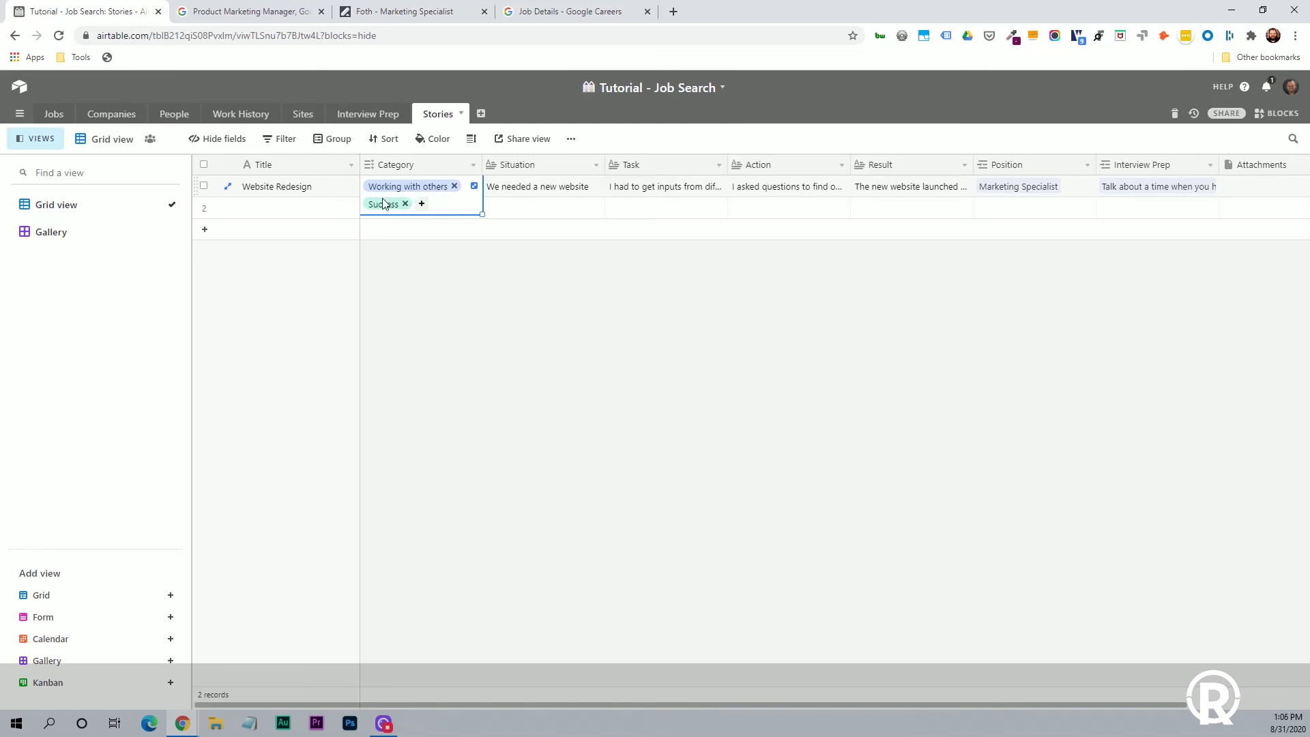
pyautogui.click(448, 338)
pyautogui.click(473, 165)
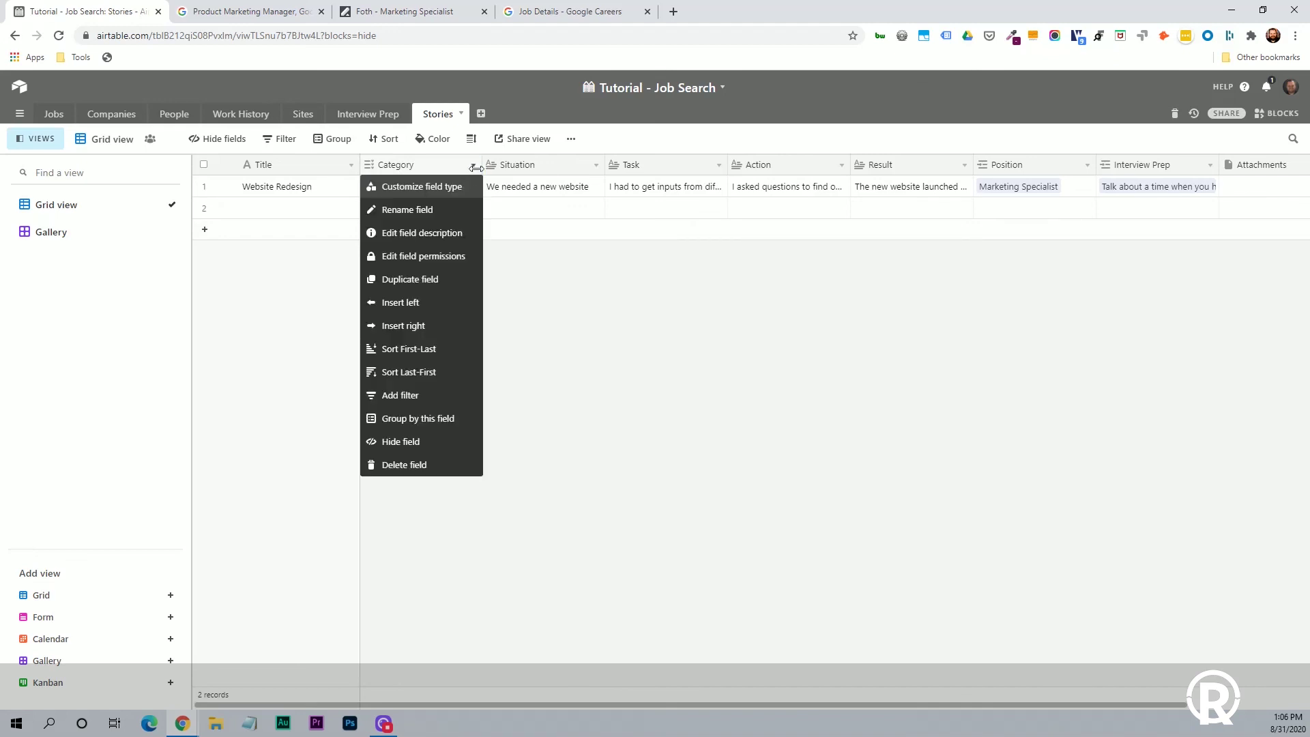
pyautogui.click(549, 295)
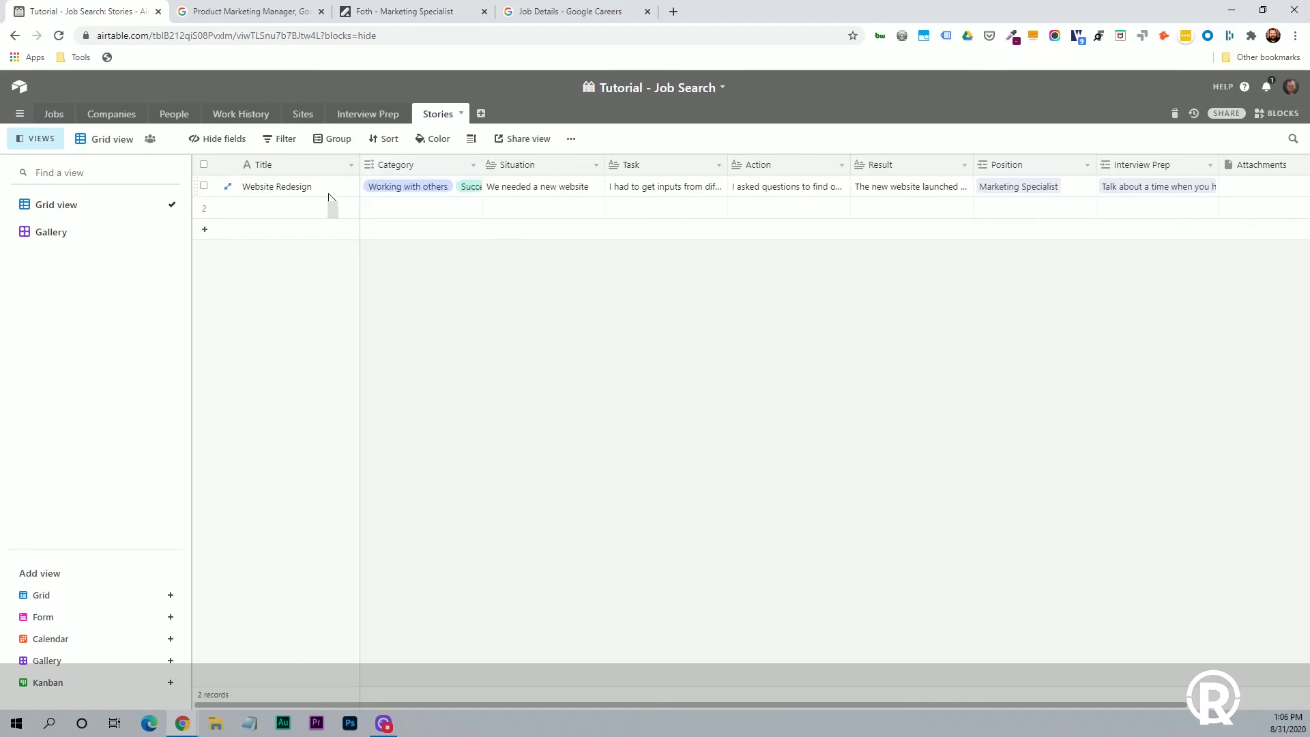
pyautogui.click(292, 189)
pyautogui.click(464, 246)
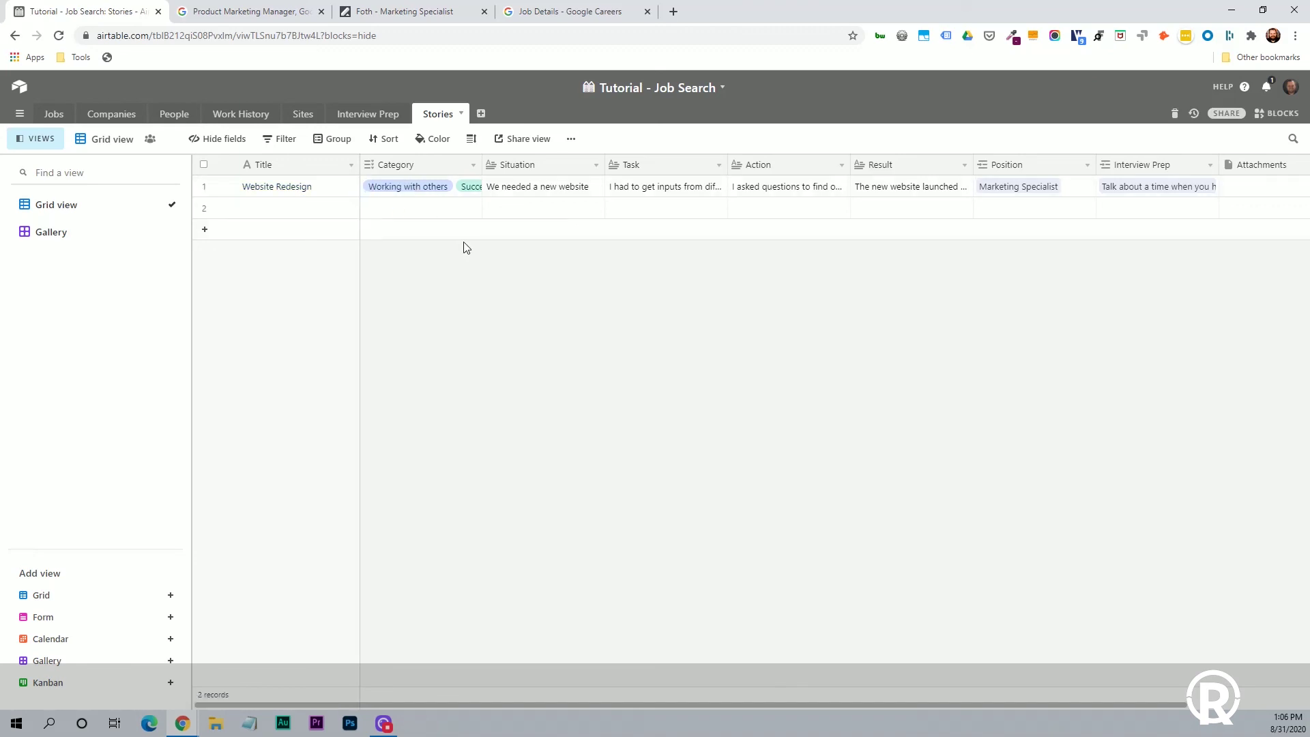
pyautogui.click(546, 188)
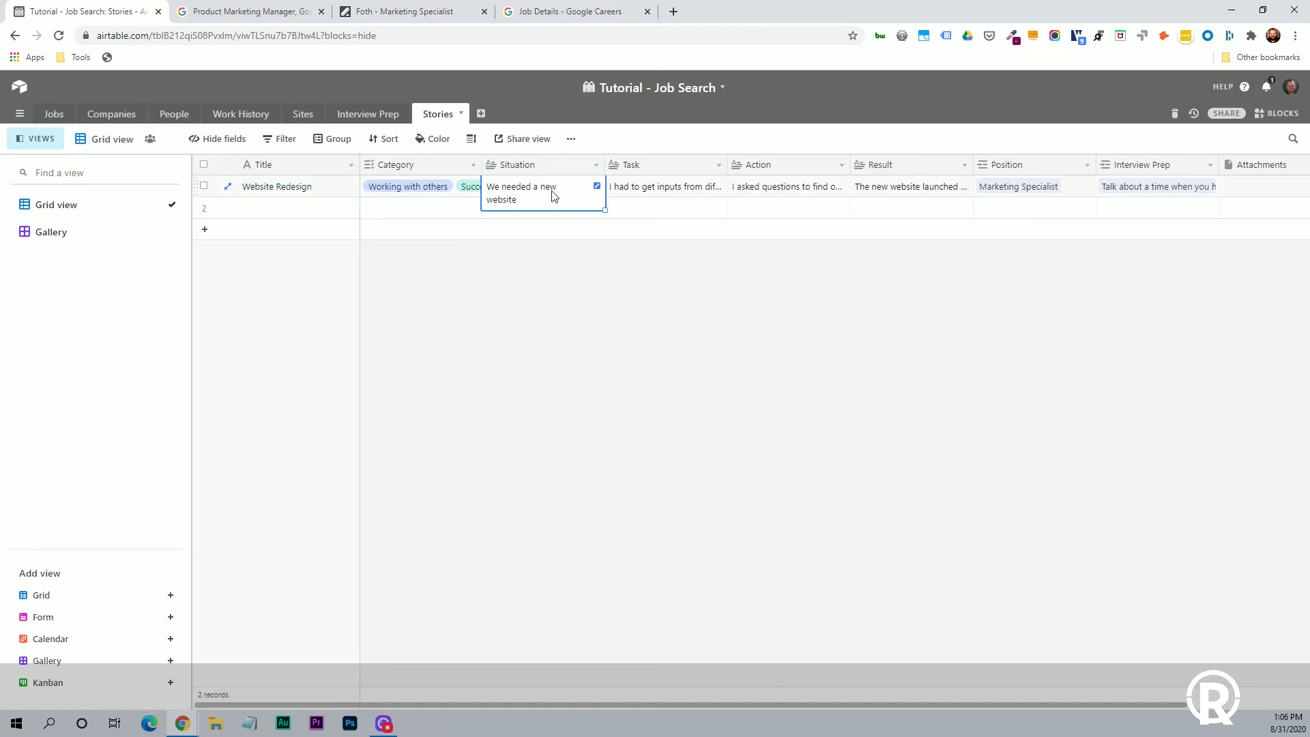
pyautogui.click(669, 196)
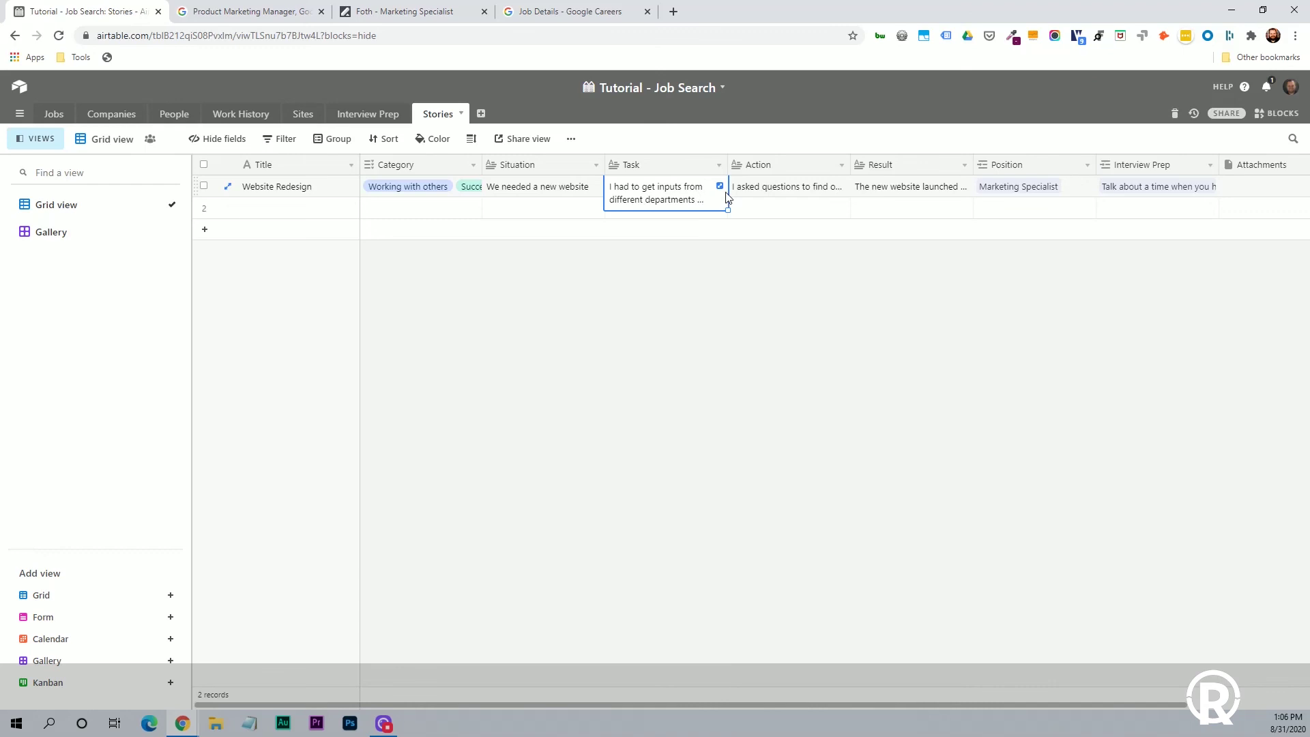
pyautogui.click(791, 192)
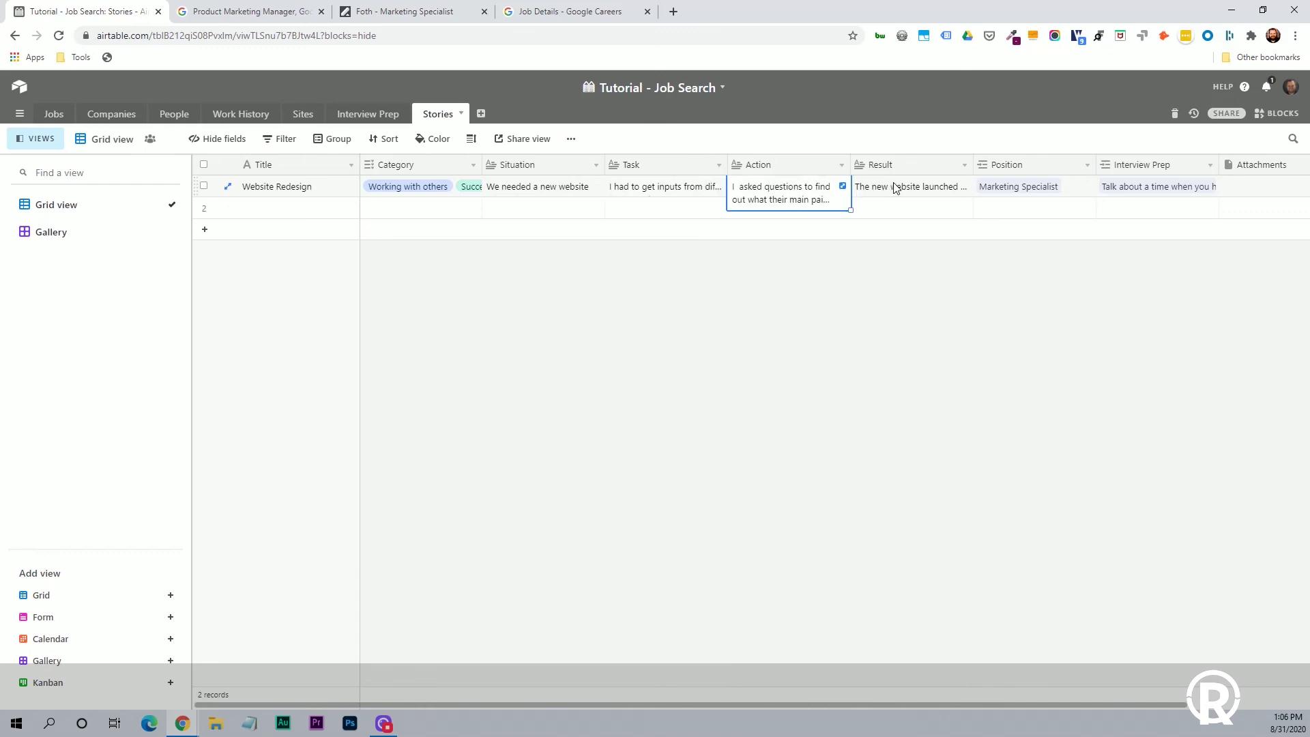
pyautogui.click(915, 193)
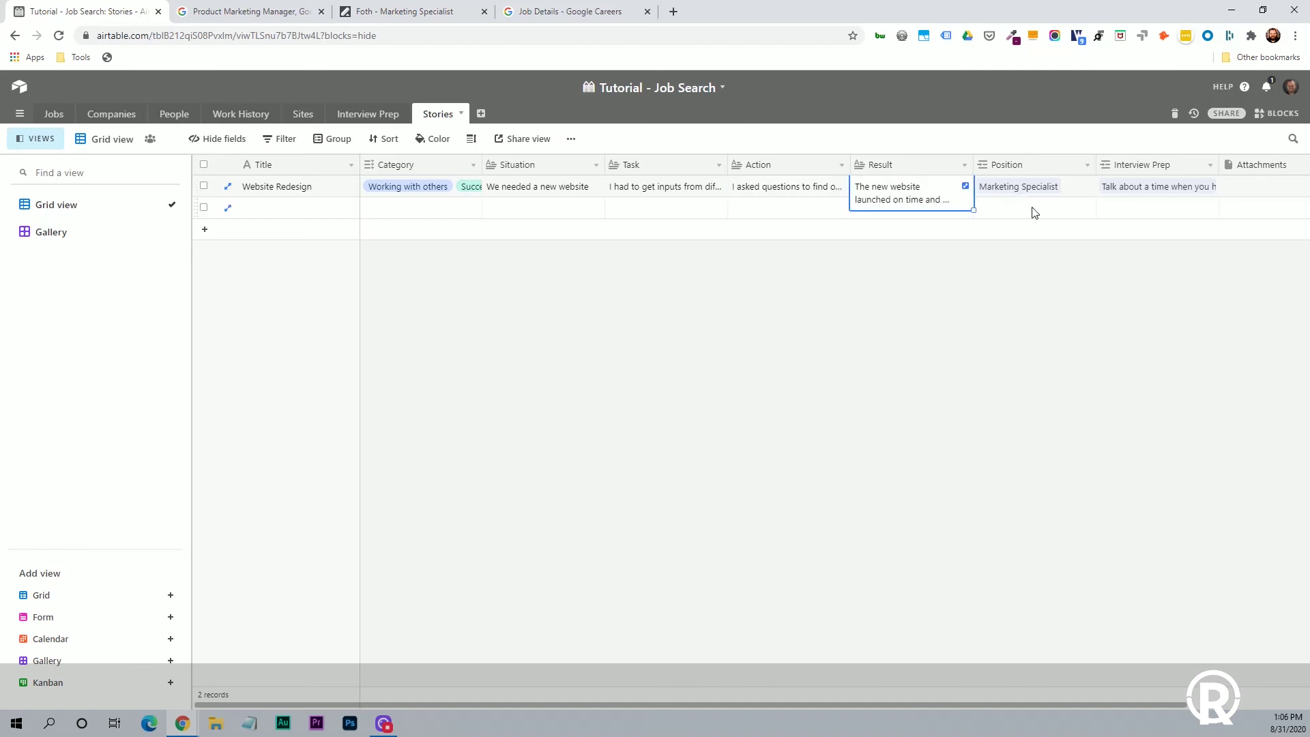
pyautogui.click(1026, 191)
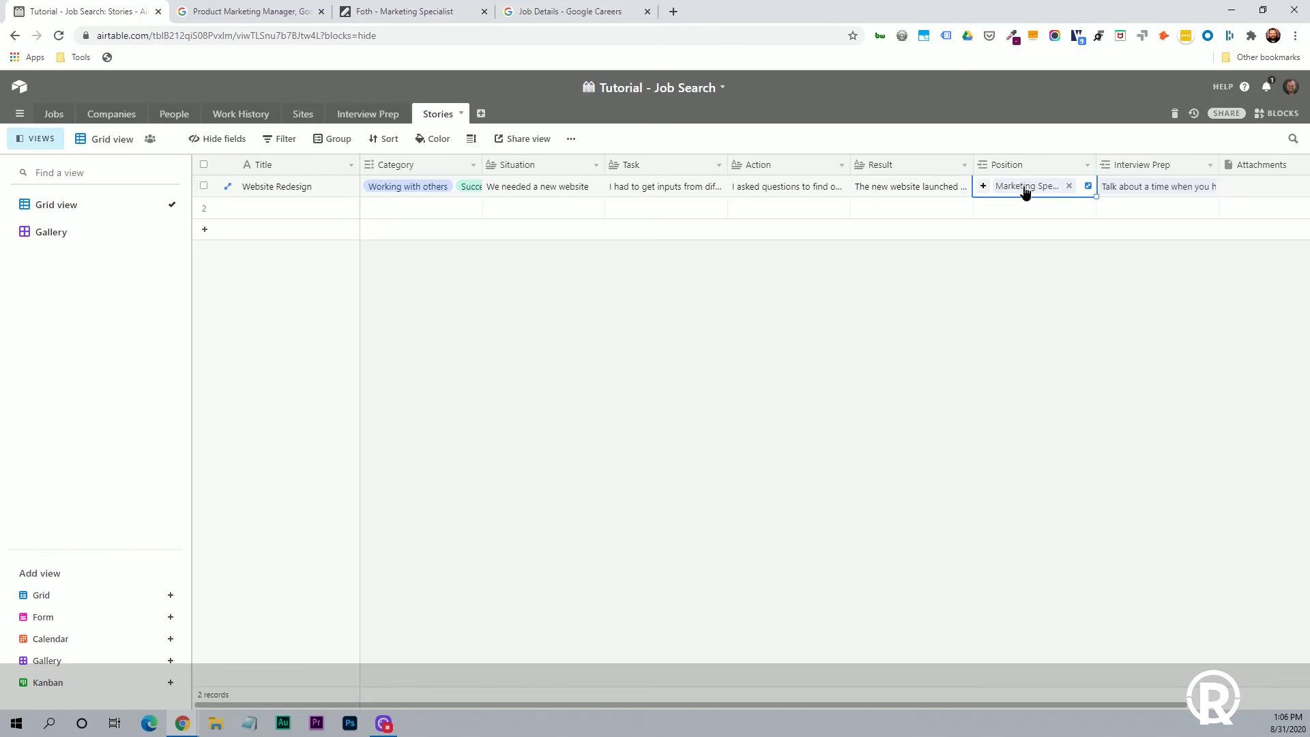
pyautogui.click(1025, 187)
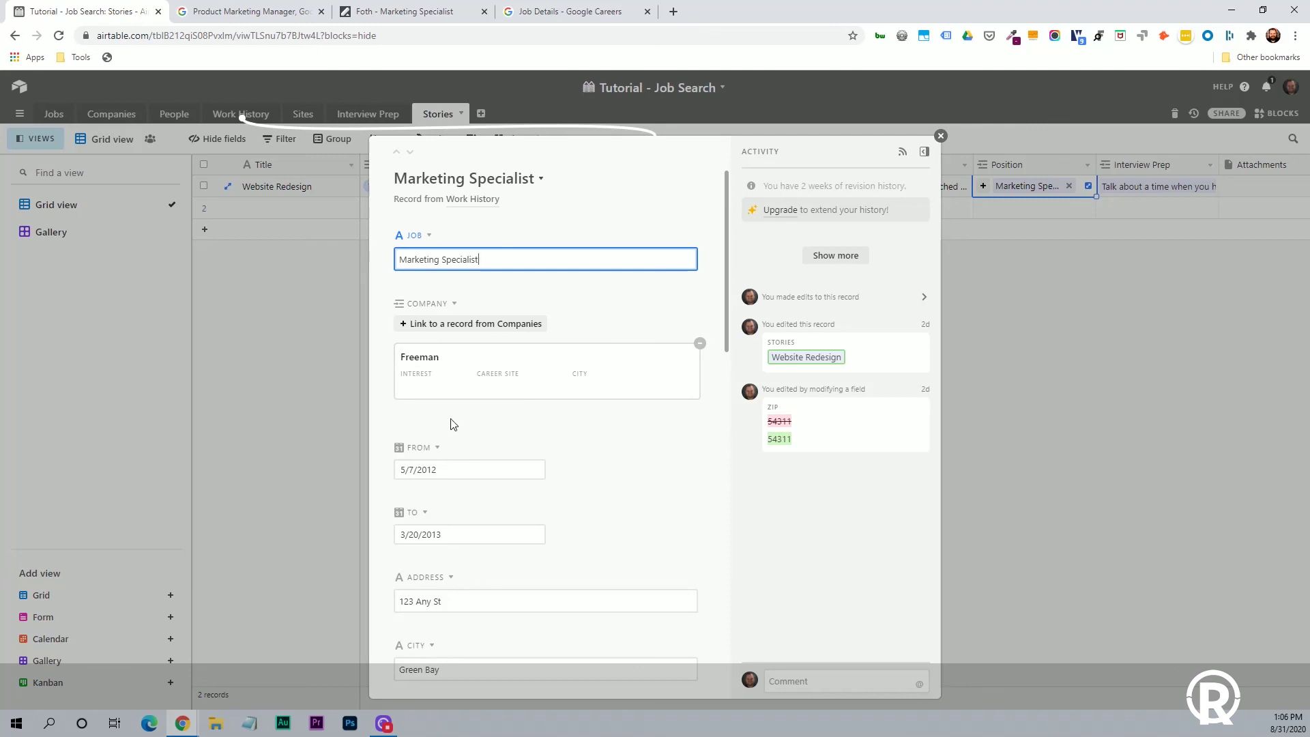
pyautogui.scroll(-3, 596, 529)
pyautogui.scroll(-1, 597, 530)
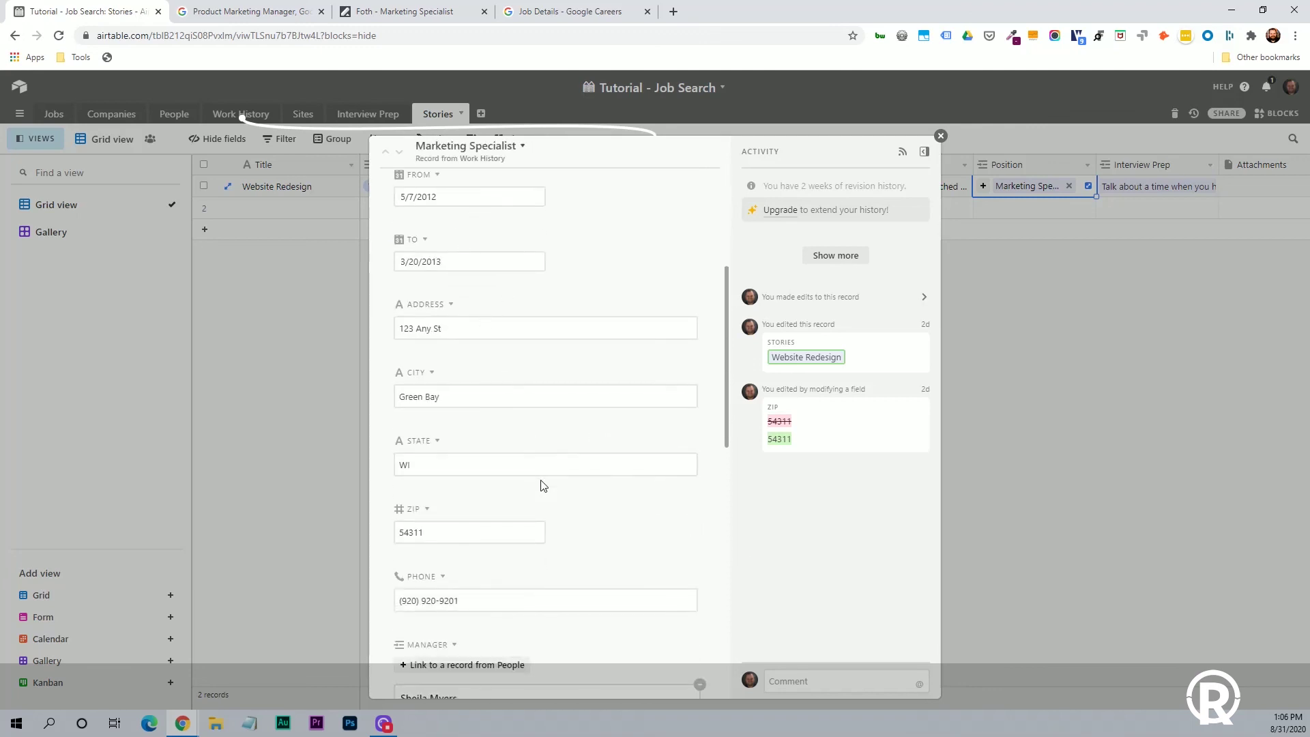
pyautogui.scroll(-3, 605, 541)
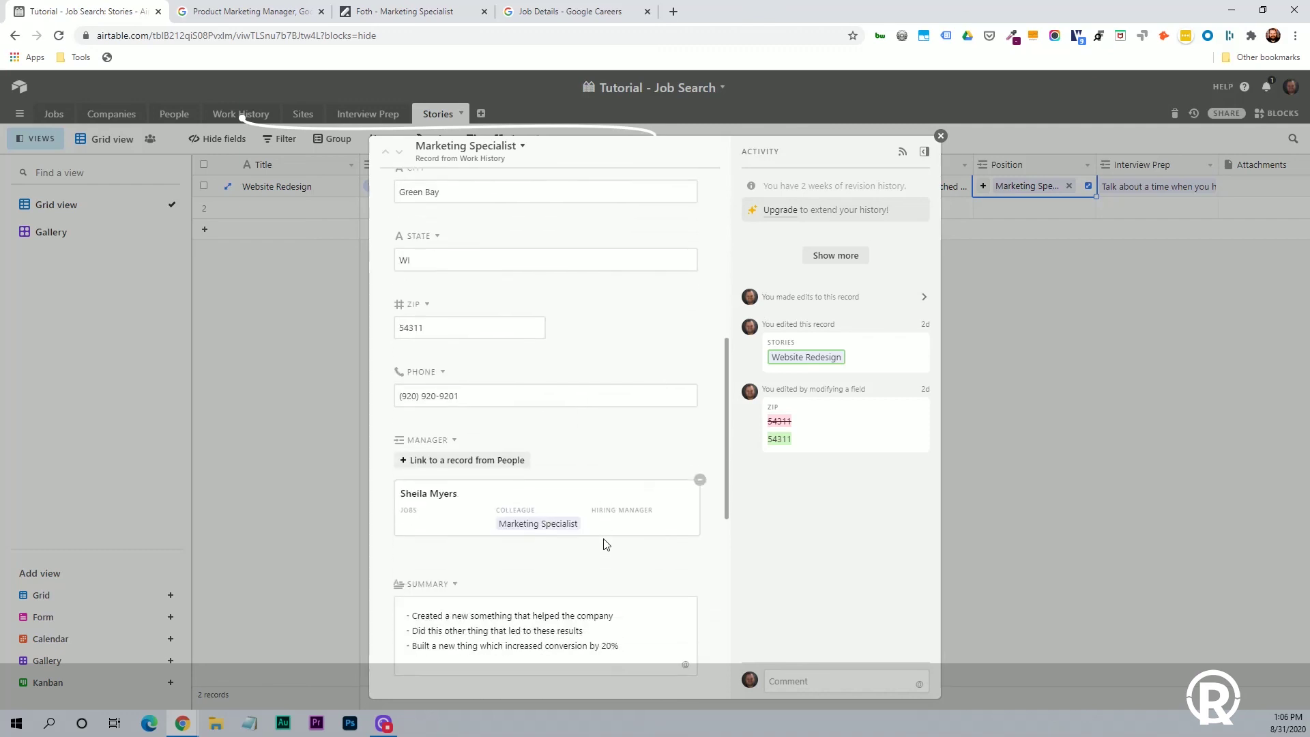
pyautogui.scroll(6, 605, 541)
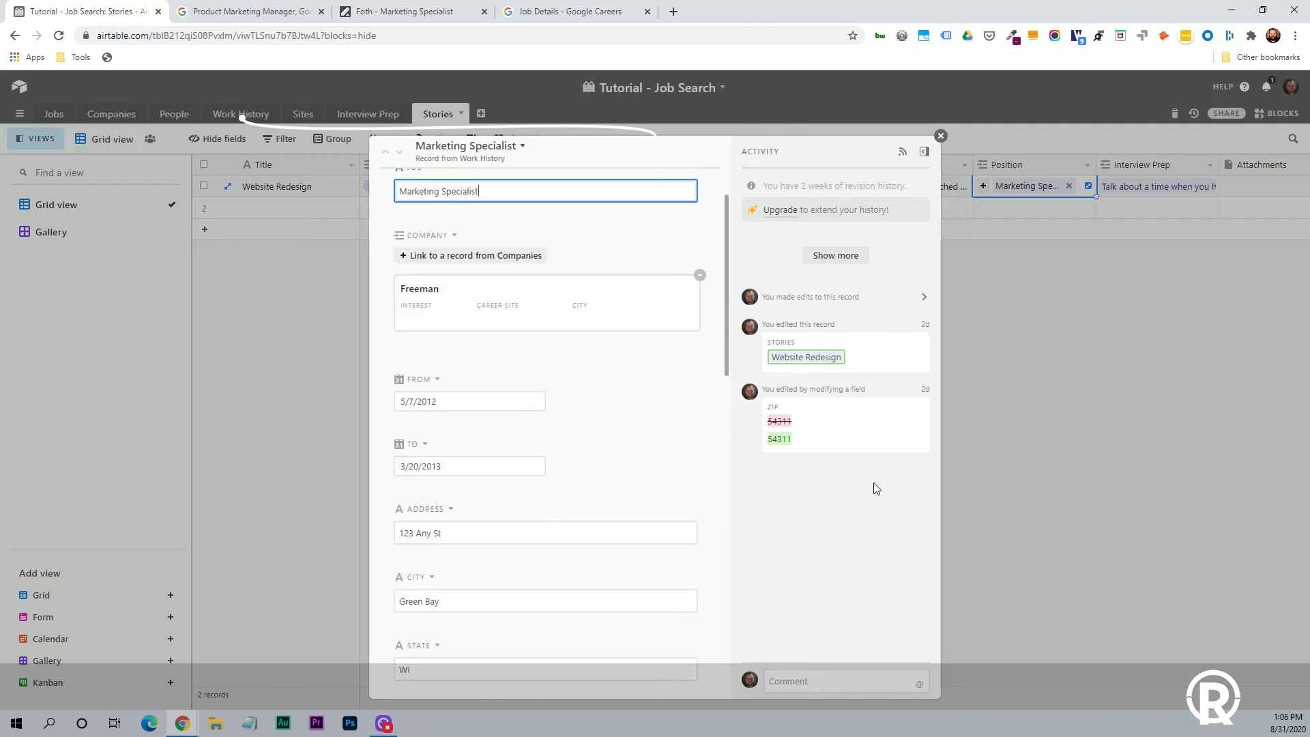
pyautogui.click(940, 136)
pyautogui.click(1138, 188)
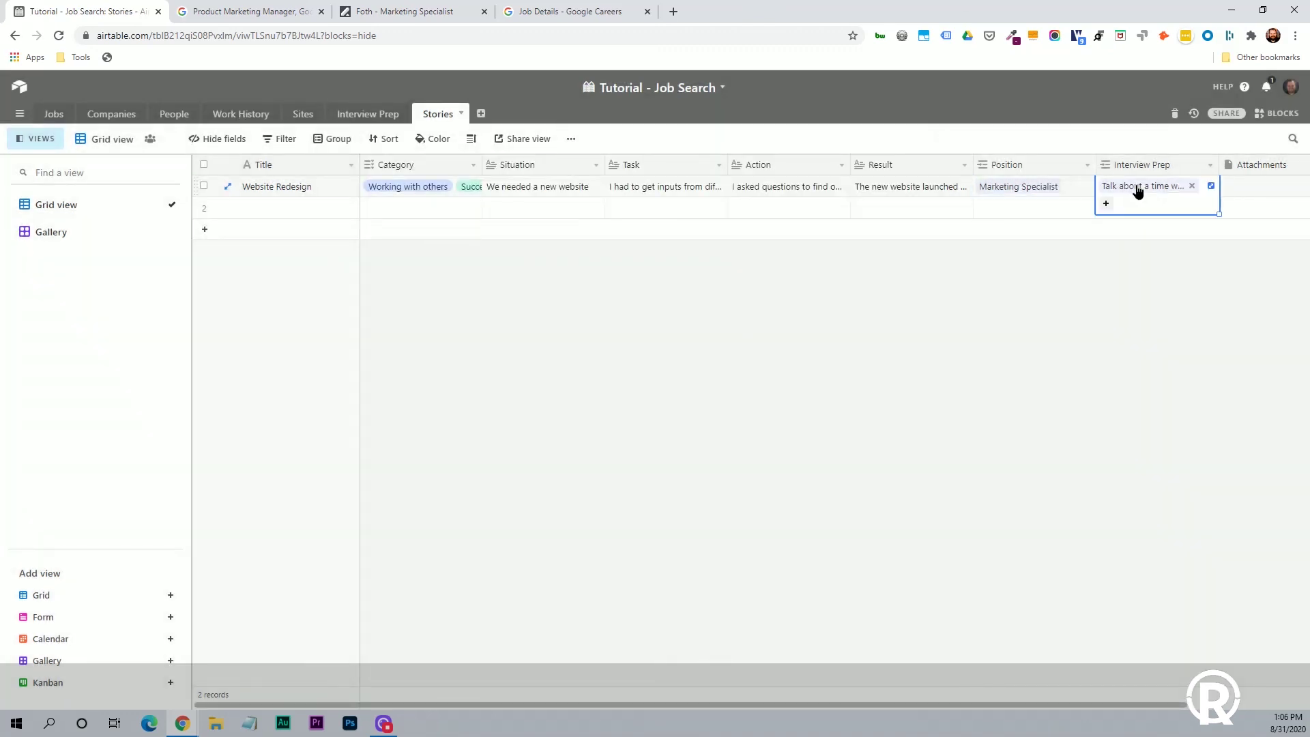
pyautogui.click(1136, 186)
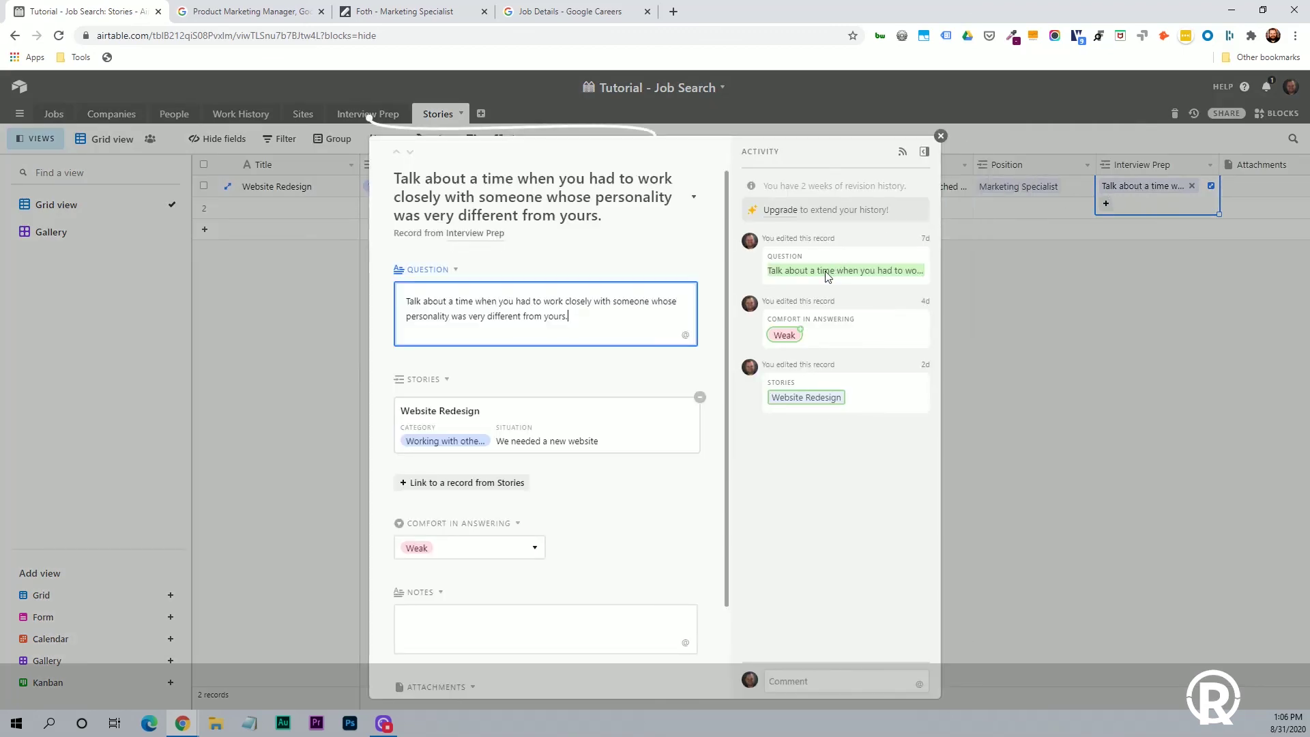
pyautogui.click(941, 137)
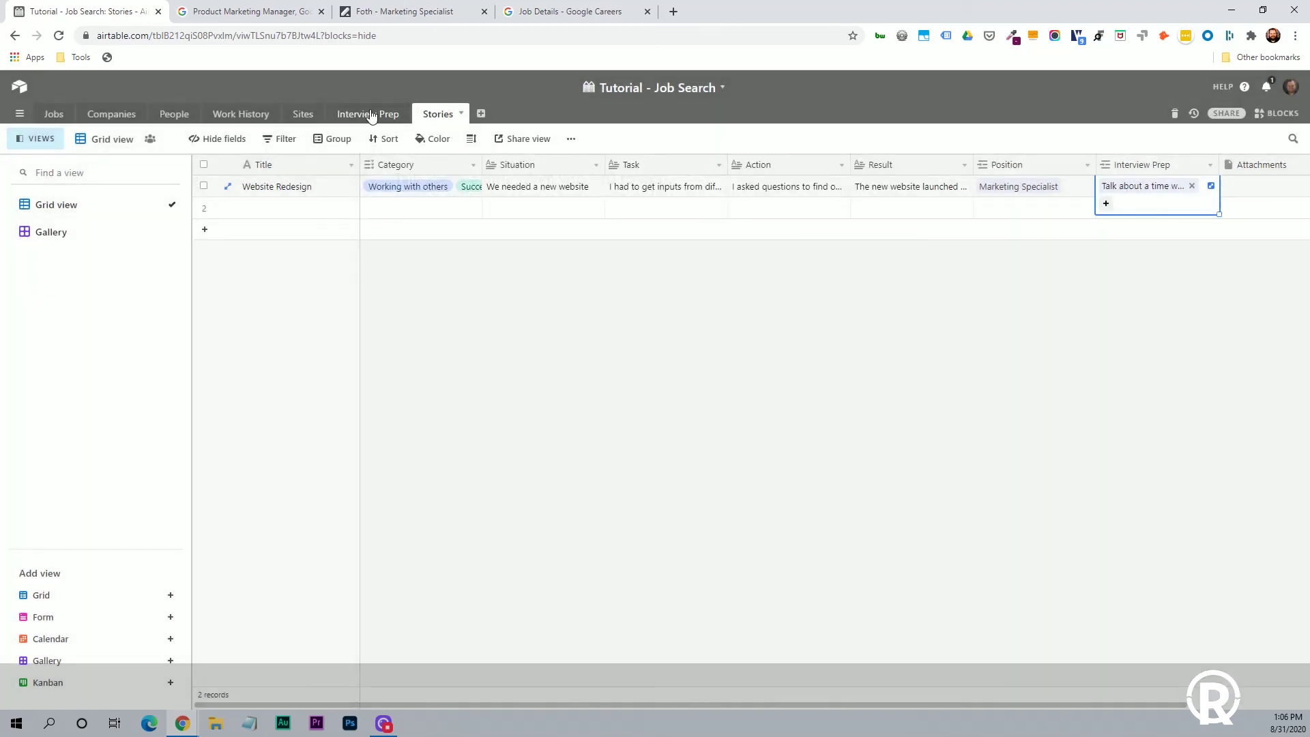
pyautogui.click(370, 114)
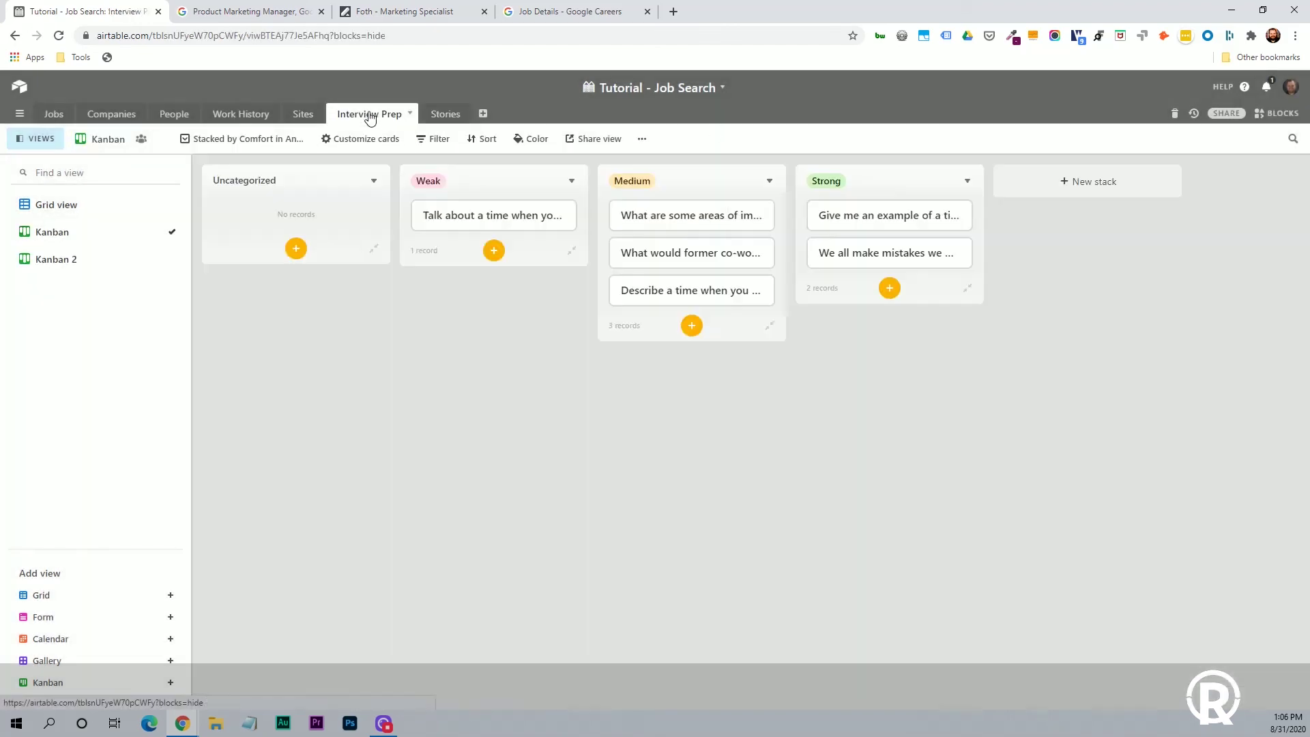
# In the Interview Prep grid, read the first question and its linked Website Redesign story.
pyautogui.click(95, 212)
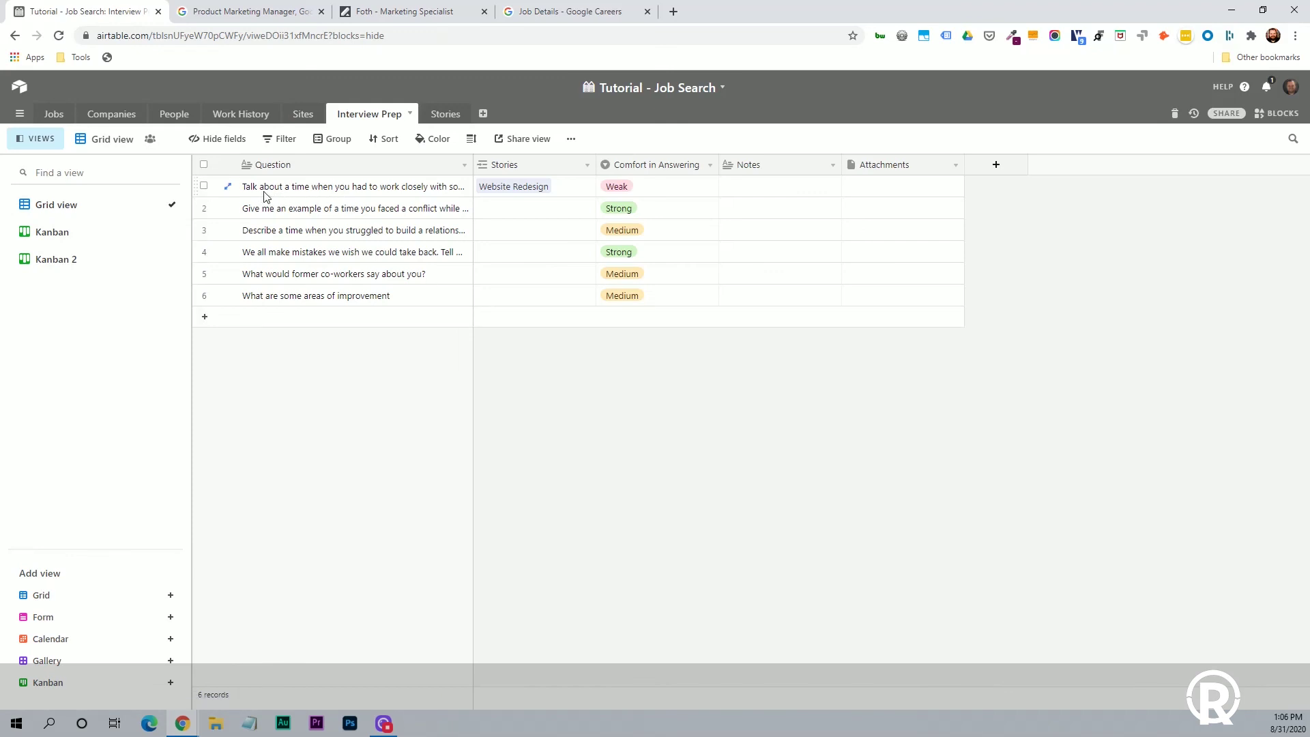
pyautogui.click(365, 197)
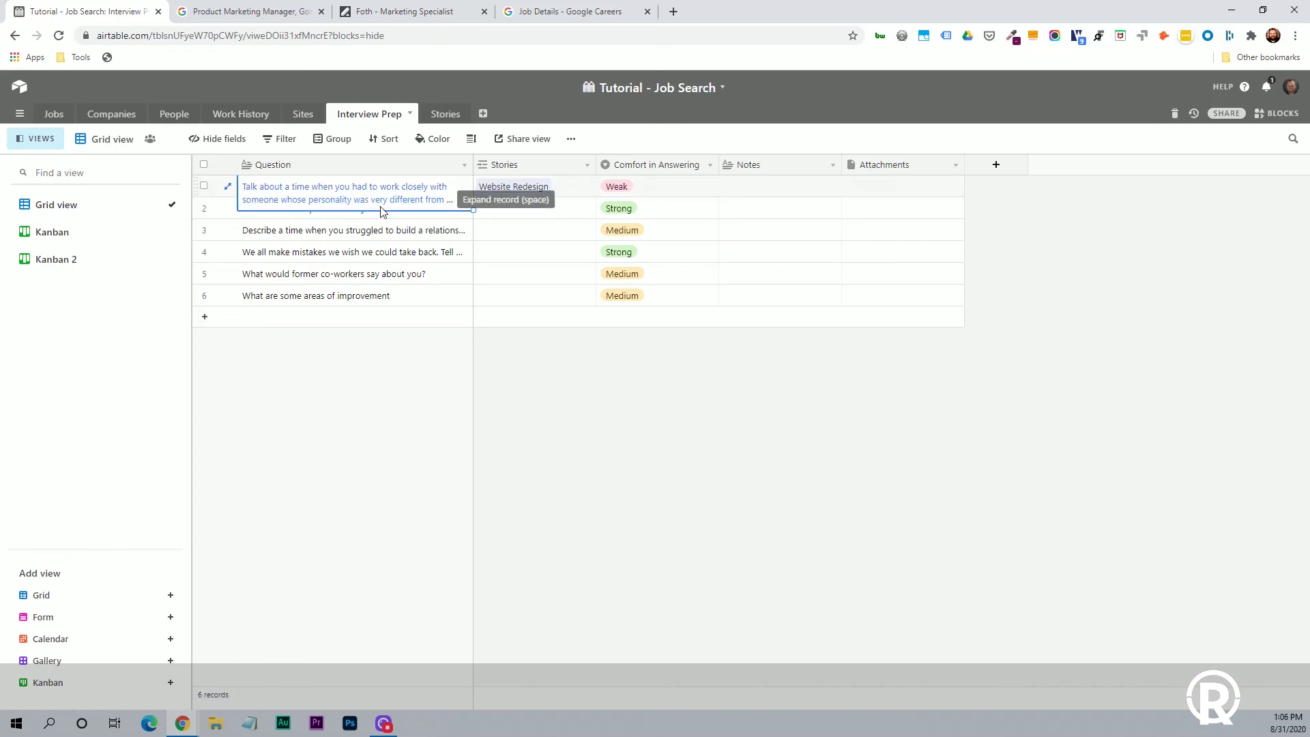
pyautogui.click(508, 191)
pyautogui.click(522, 191)
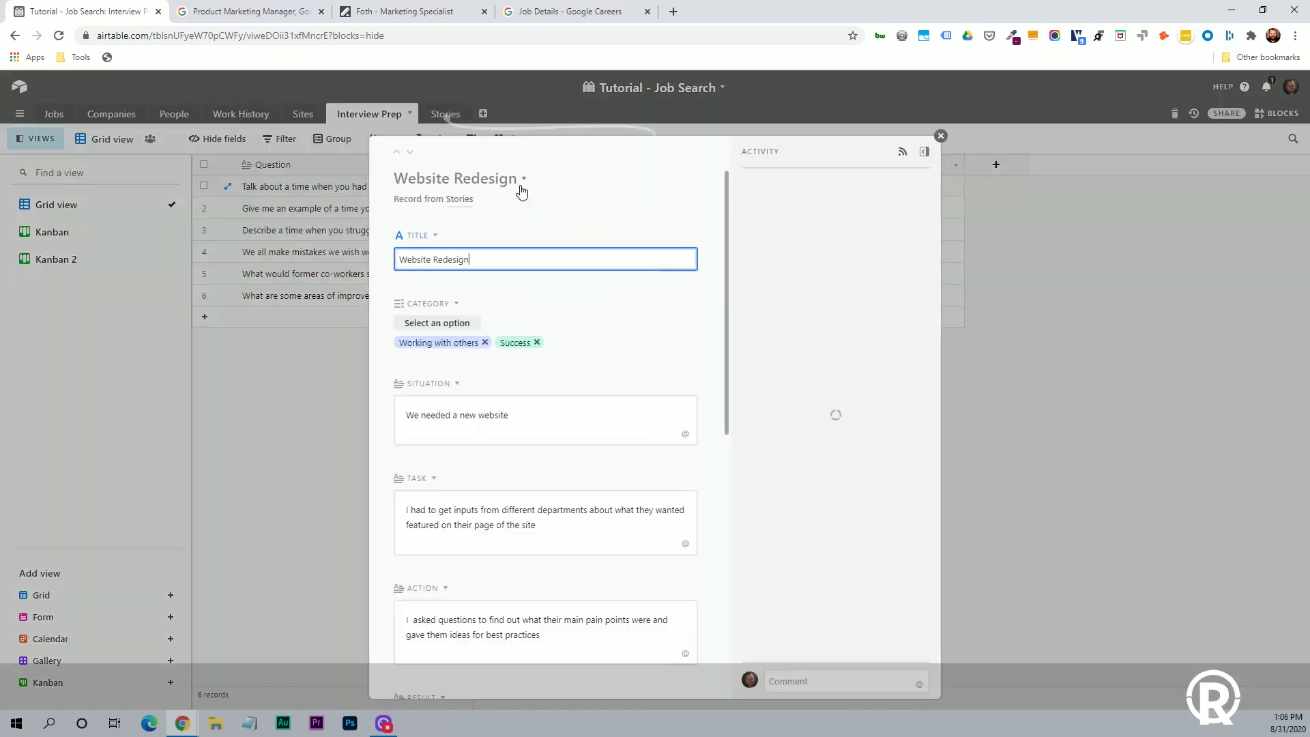
pyautogui.scroll(-2, 500, 281)
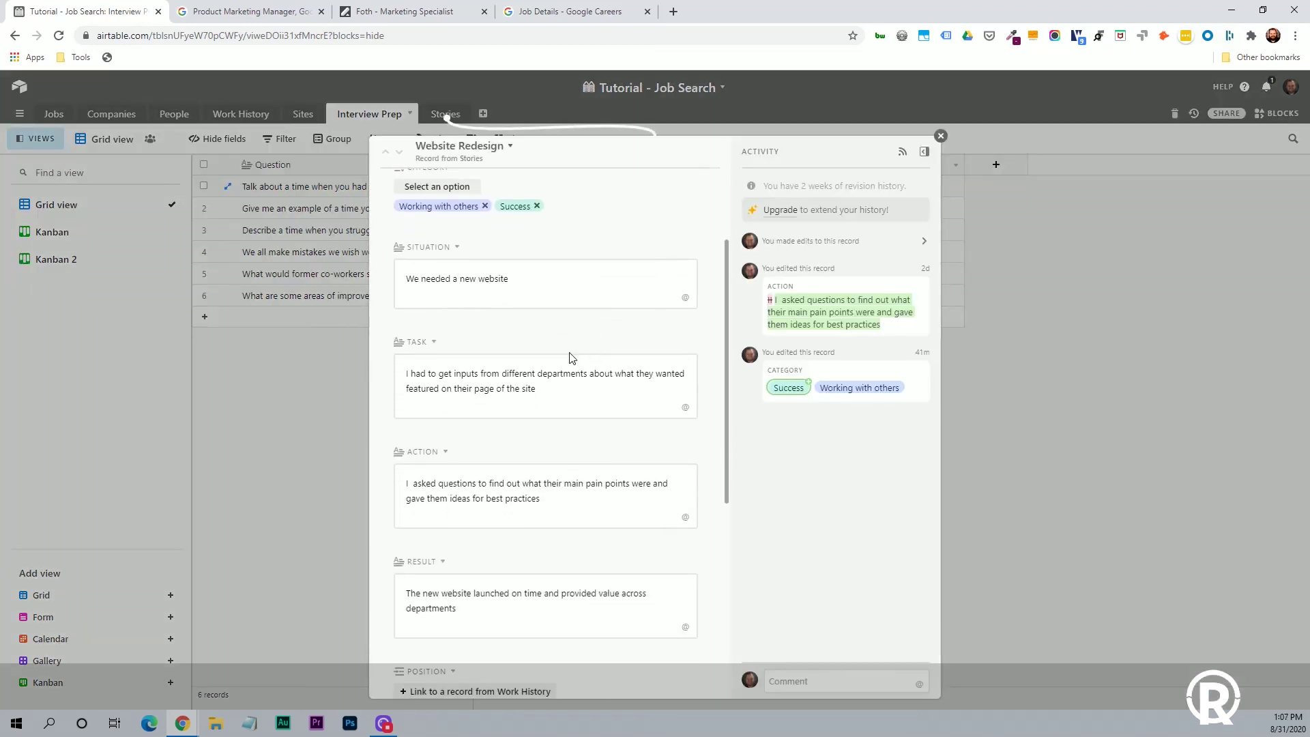
pyautogui.scroll(-2, 497, 280)
pyautogui.scroll(-3, 500, 300)
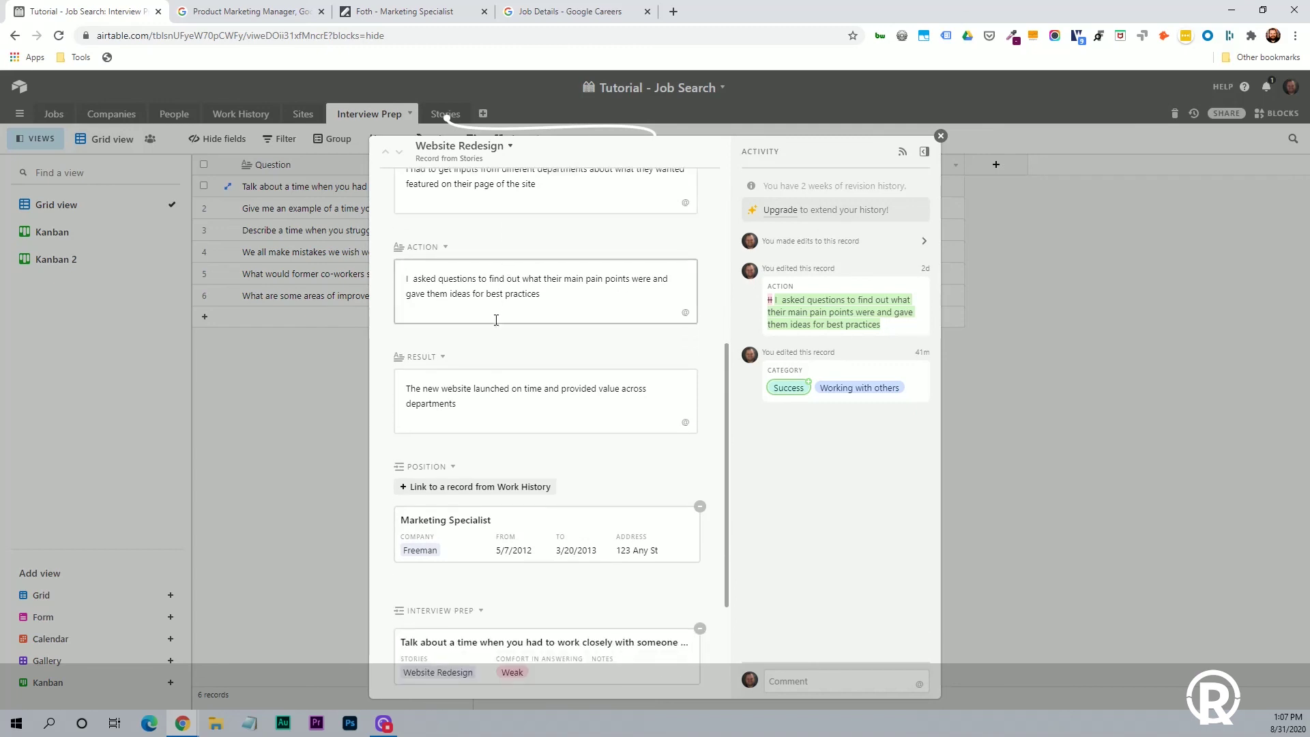
pyautogui.click(940, 136)
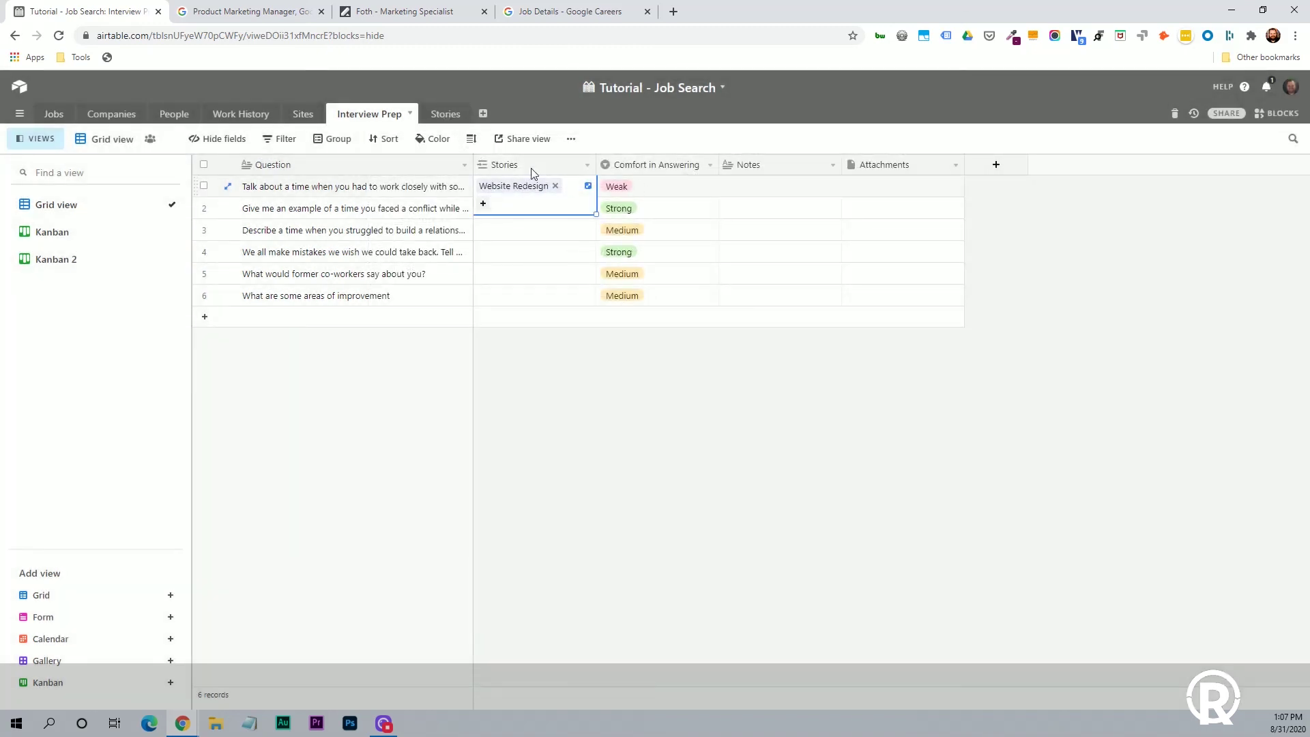
# Rate the first question's Comfort in Answering as Strong, then switch to the Stories table.
pyautogui.click(671, 190)
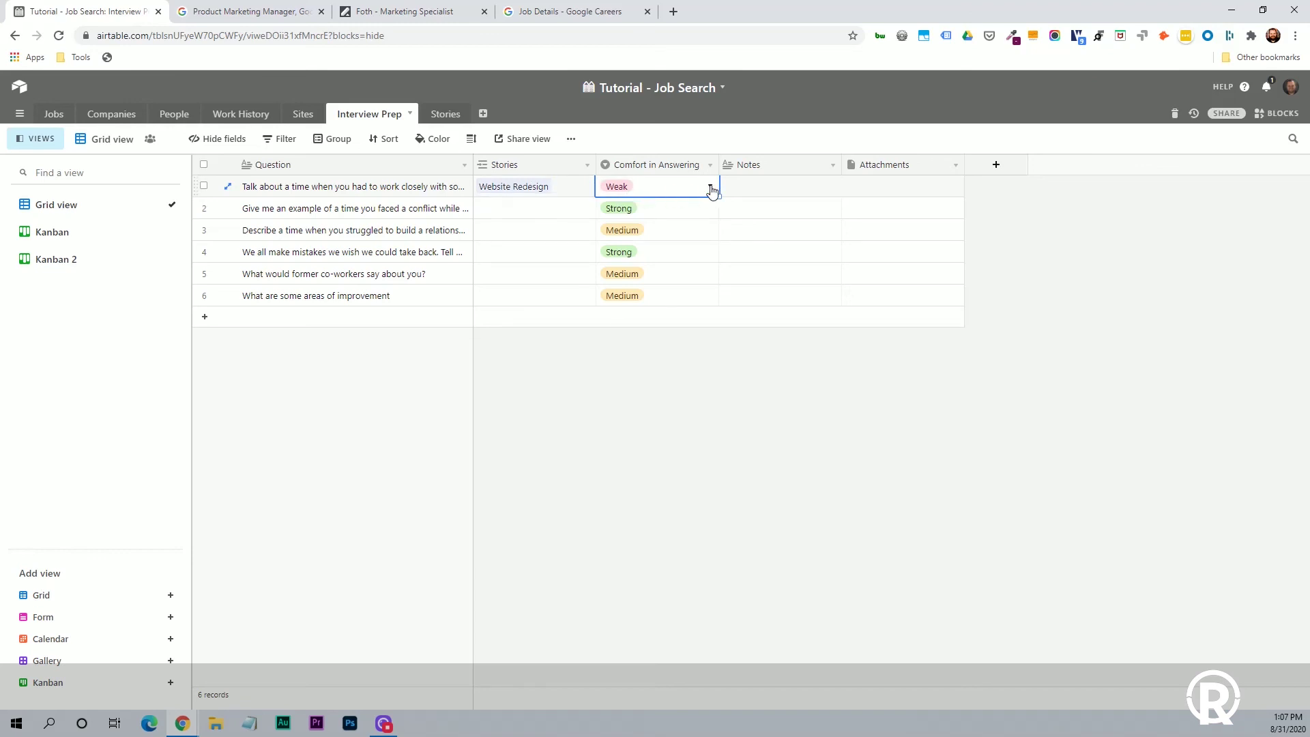
pyautogui.click(710, 188)
pyautogui.click(642, 296)
pyautogui.click(744, 430)
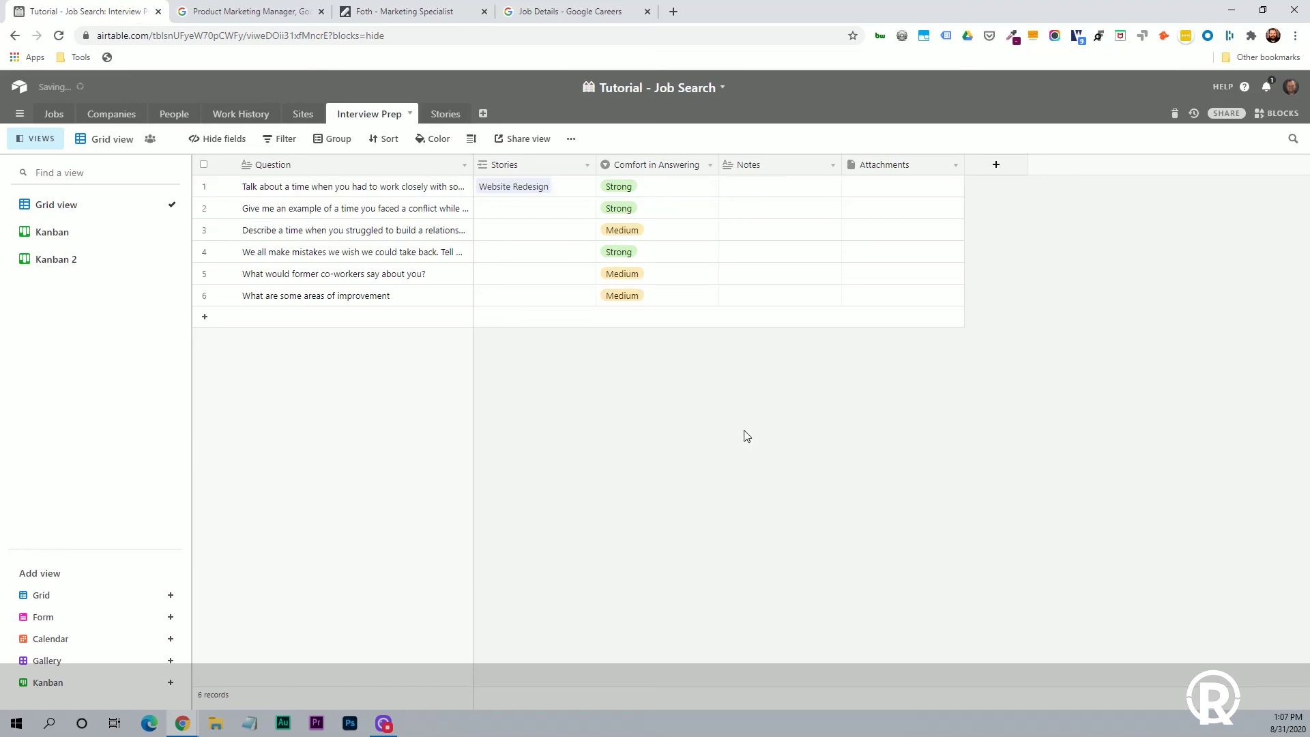
pyautogui.click(443, 115)
# Switch to the Jobs table to view its seven job applications.
pyautogui.click(55, 114)
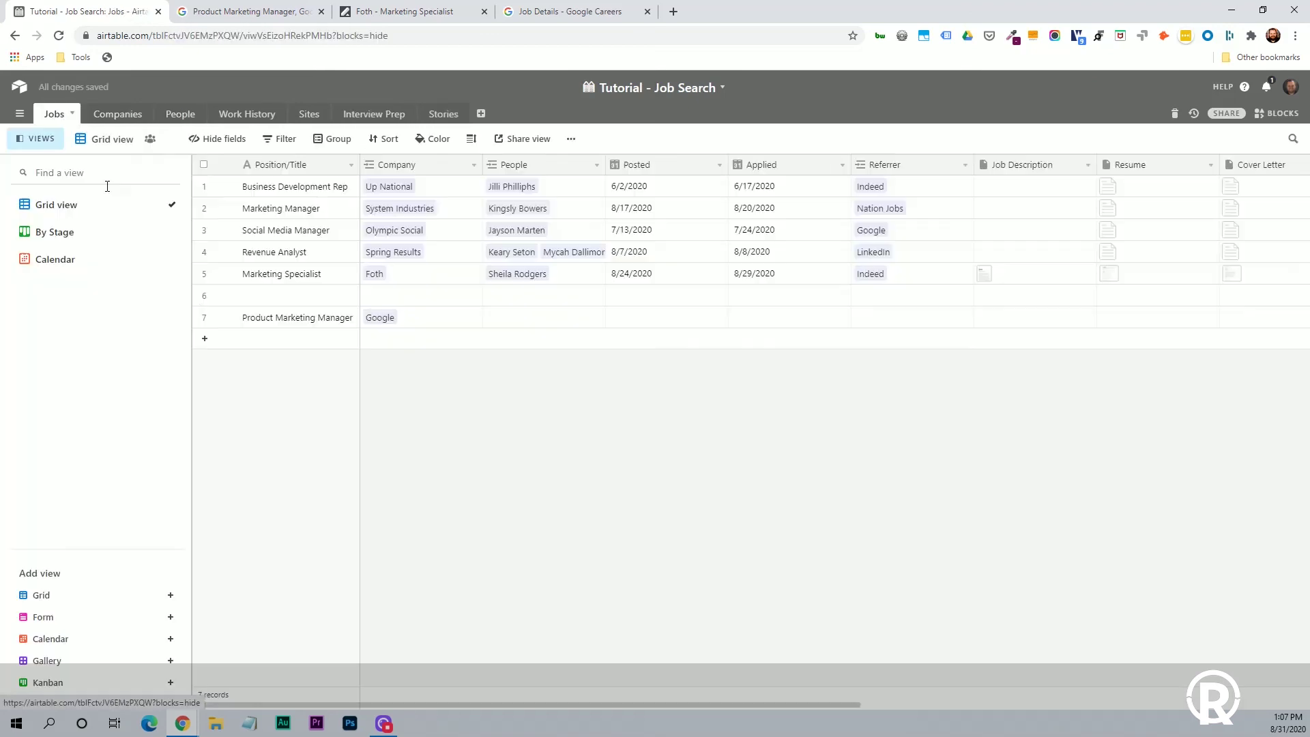